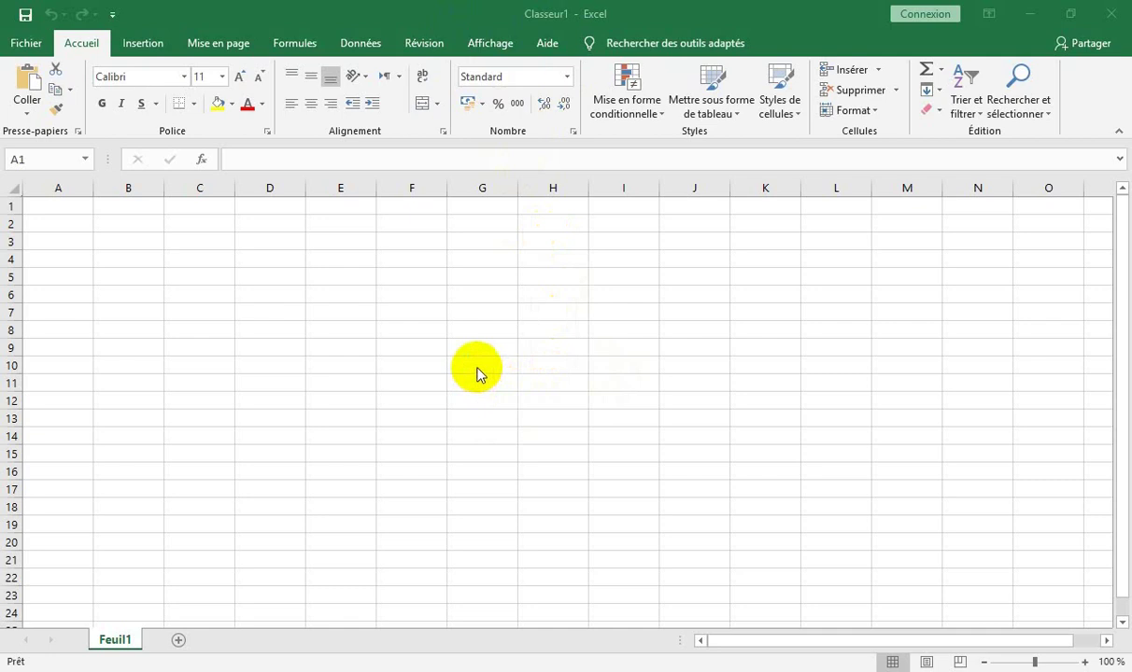
# Step: Rename the worksheet Feuil1 as Bulletin_Note
pyautogui.doubleClick(116, 640)
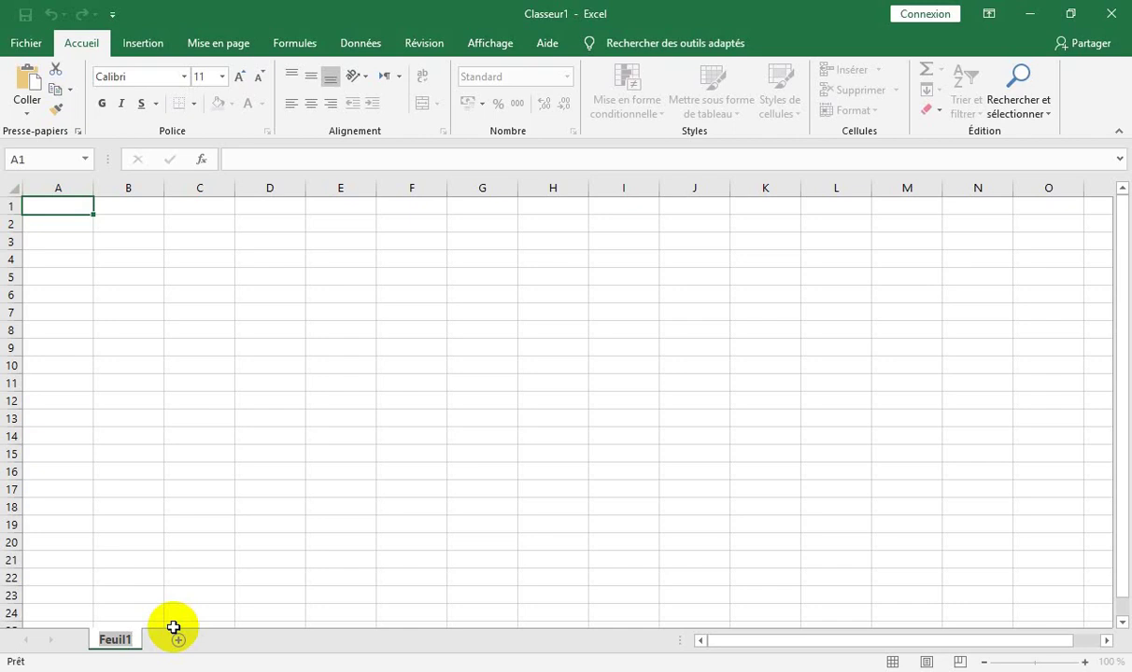
pyautogui.write('Bulletin')
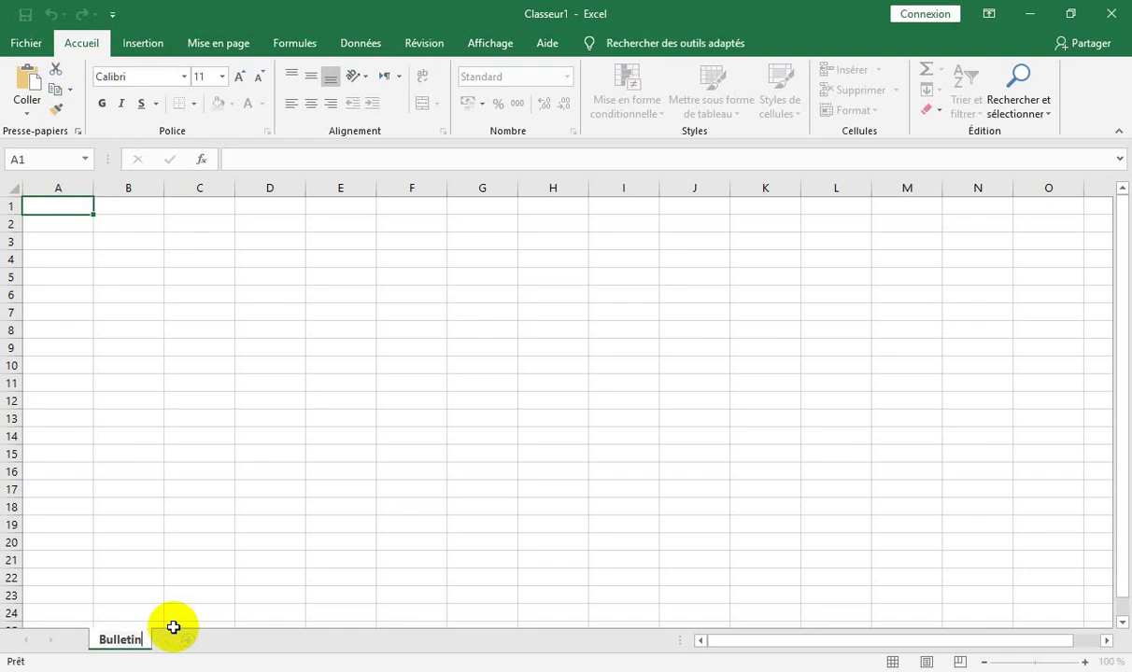
pyautogui.write('_Note')
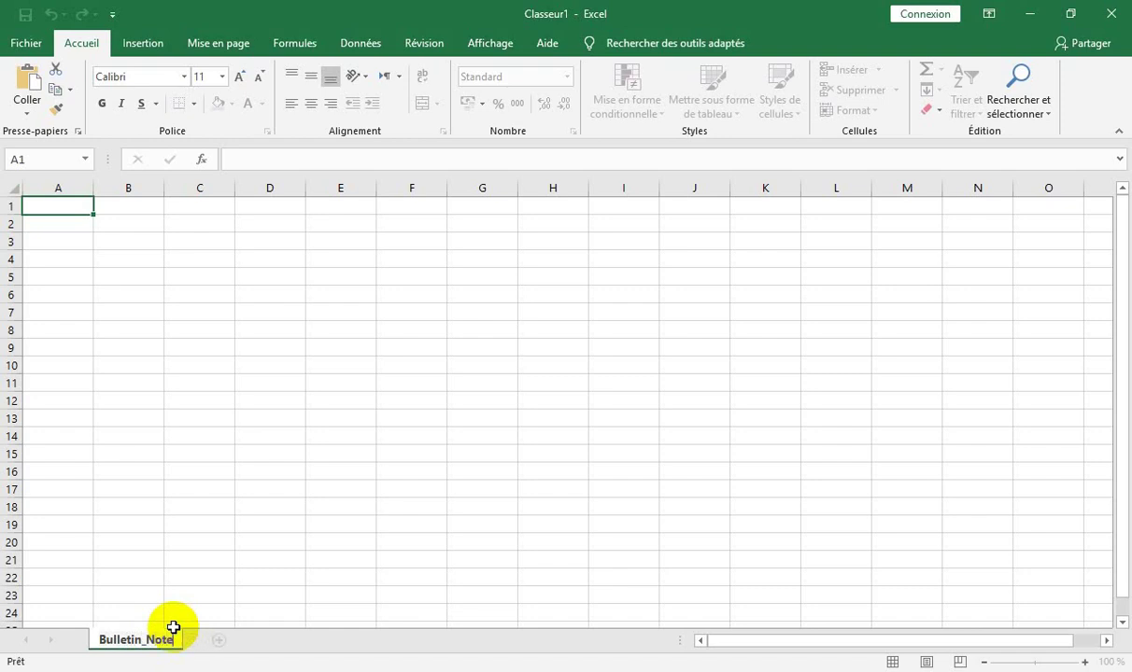
pyautogui.click(72, 208)
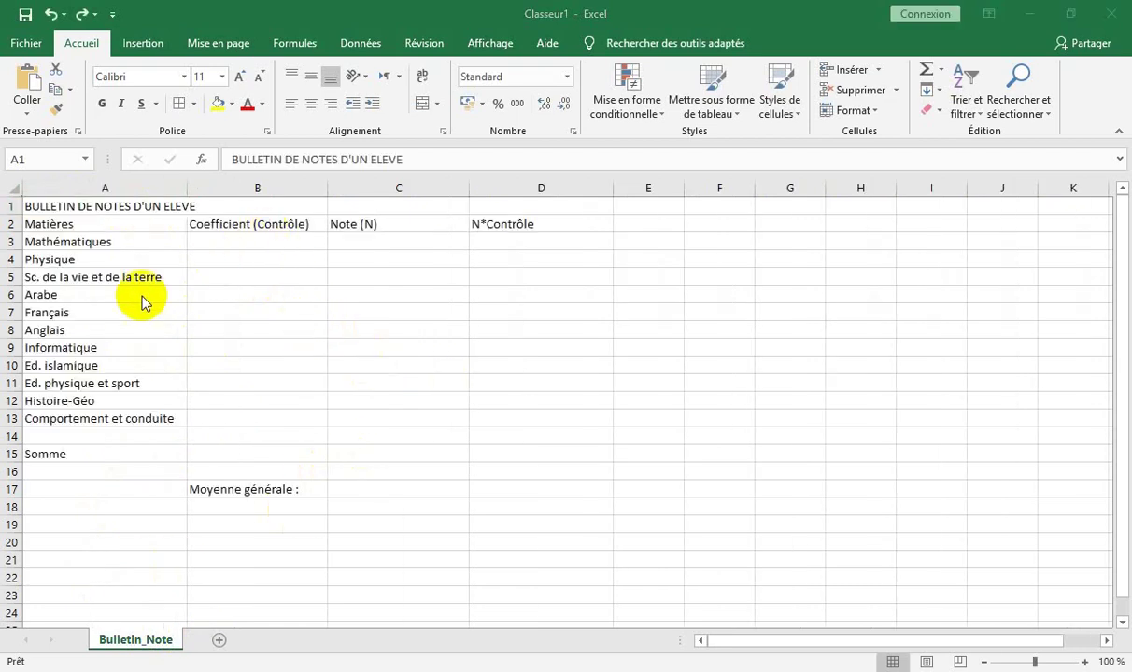
# Step: Apply thick solid borders to all outer and inner edges of the table range A1:D17
pyautogui.click(90, 203)
pyautogui.moveTo(90, 204); pyautogui.dragTo(499, 493)
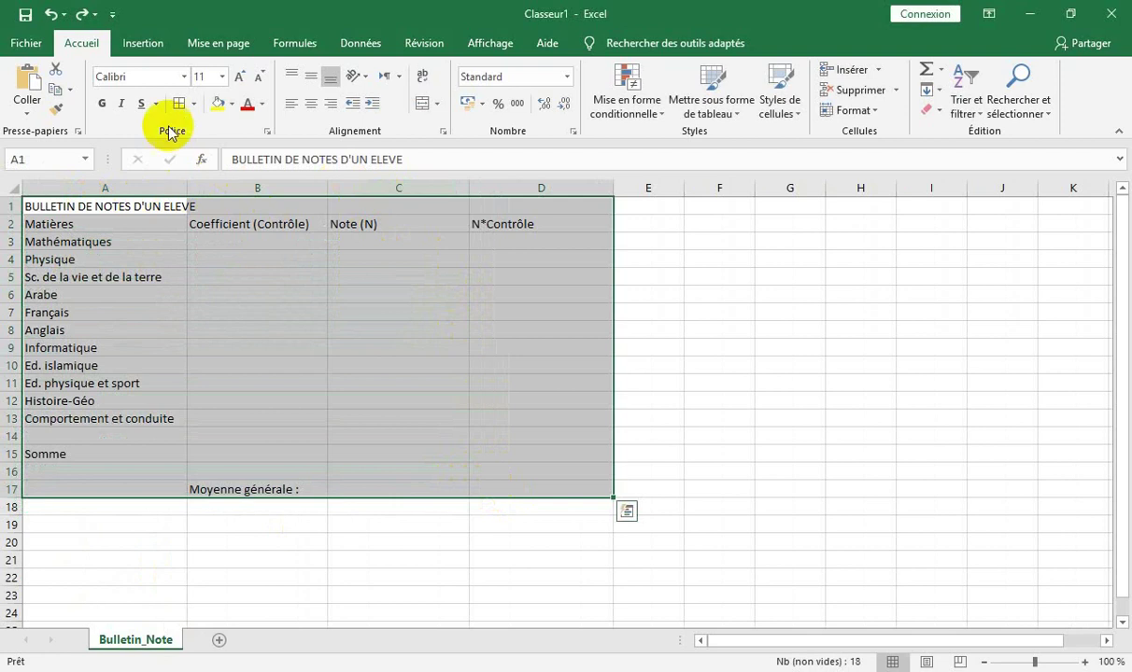
pyautogui.click(195, 105)
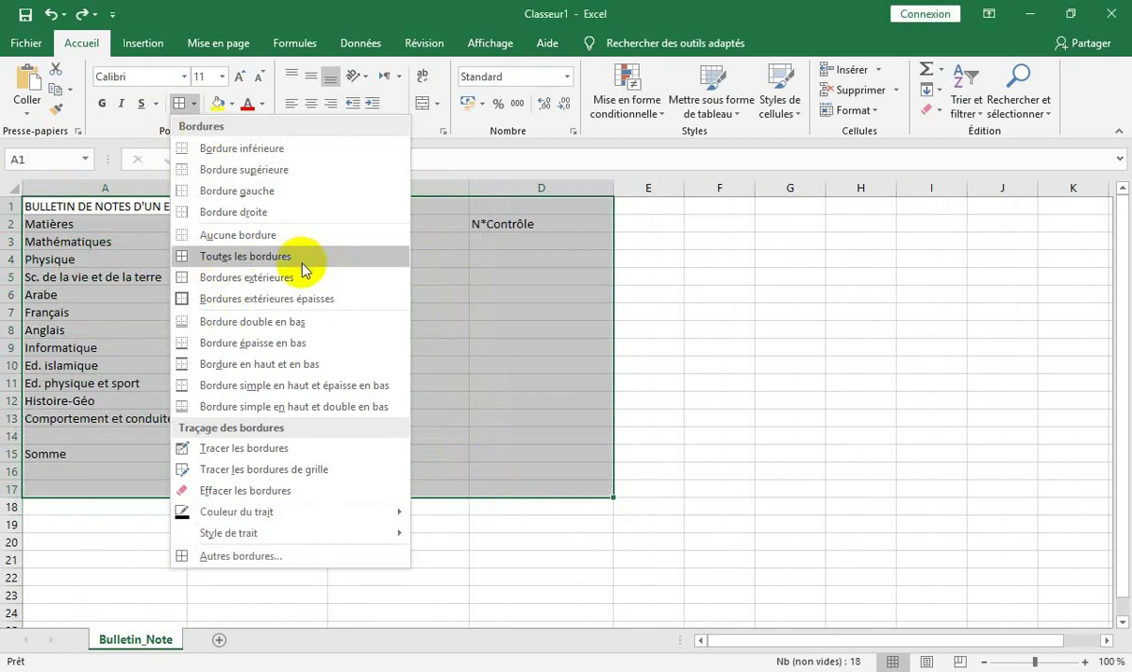
pyautogui.click(268, 558)
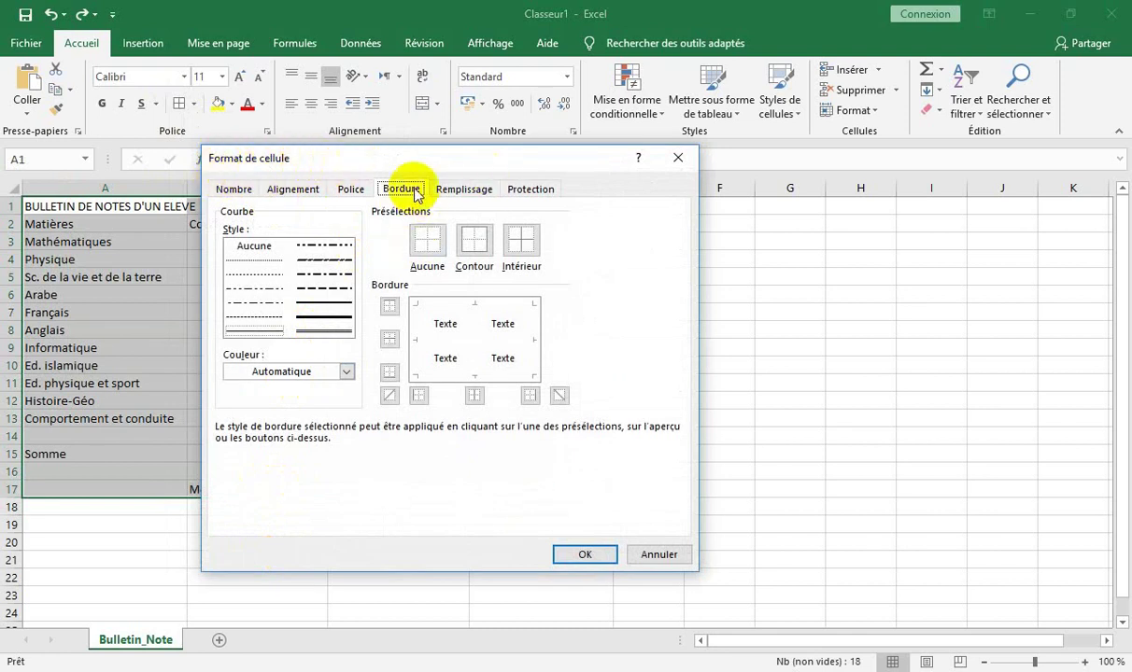
pyautogui.click(325, 327)
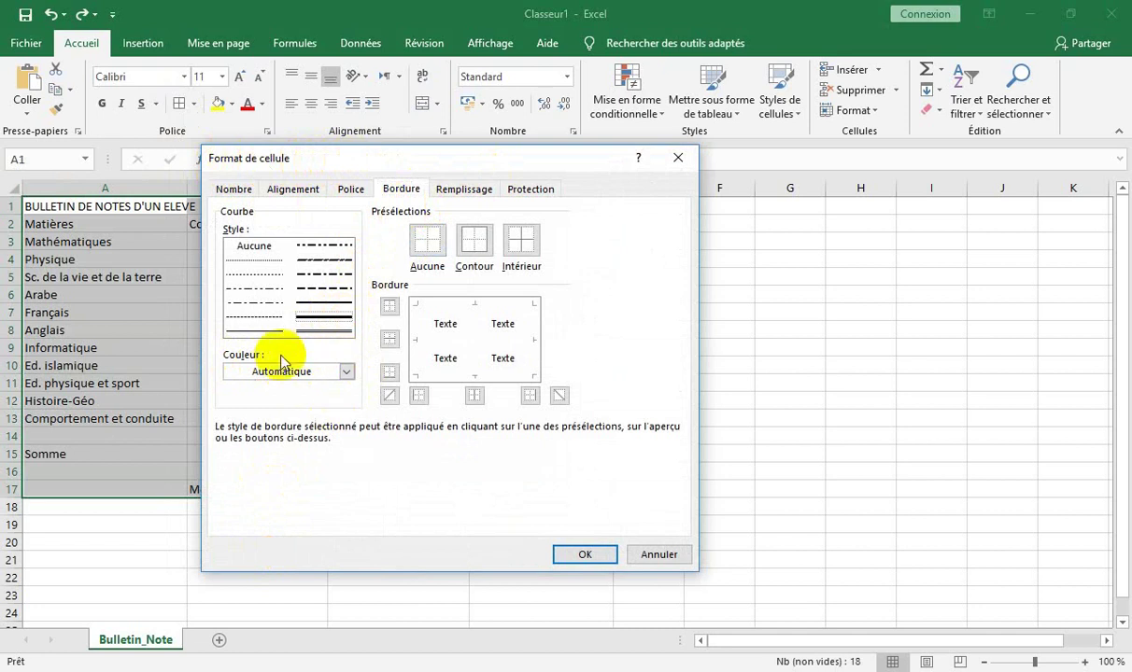
pyautogui.click(388, 308)
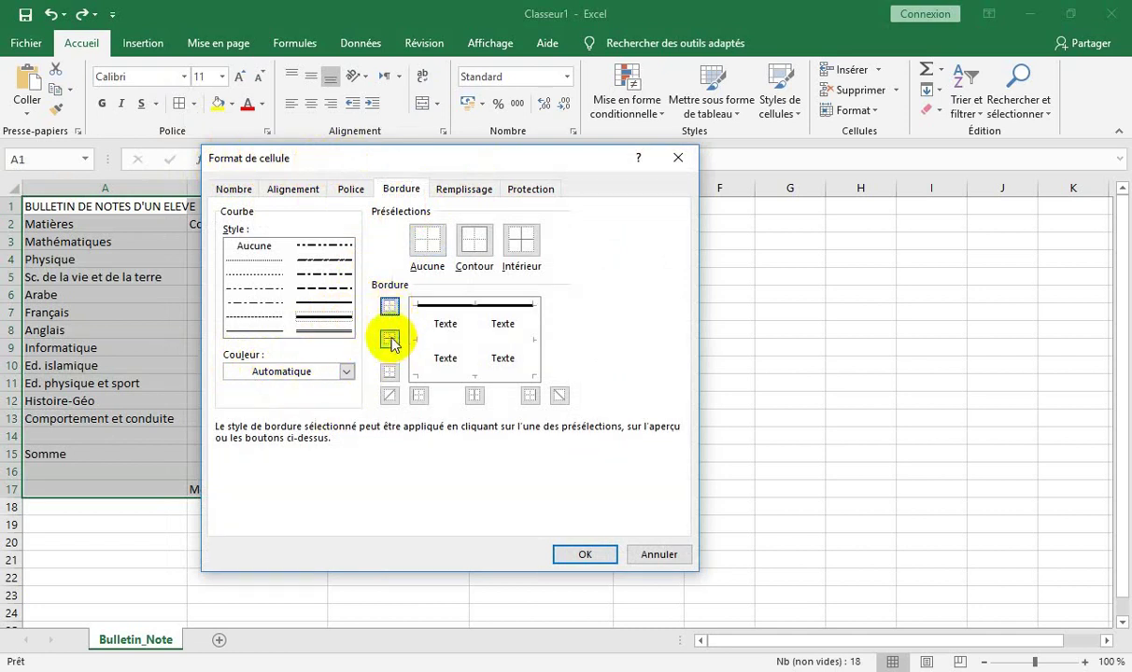
pyautogui.click(390, 339)
pyautogui.click(390, 372)
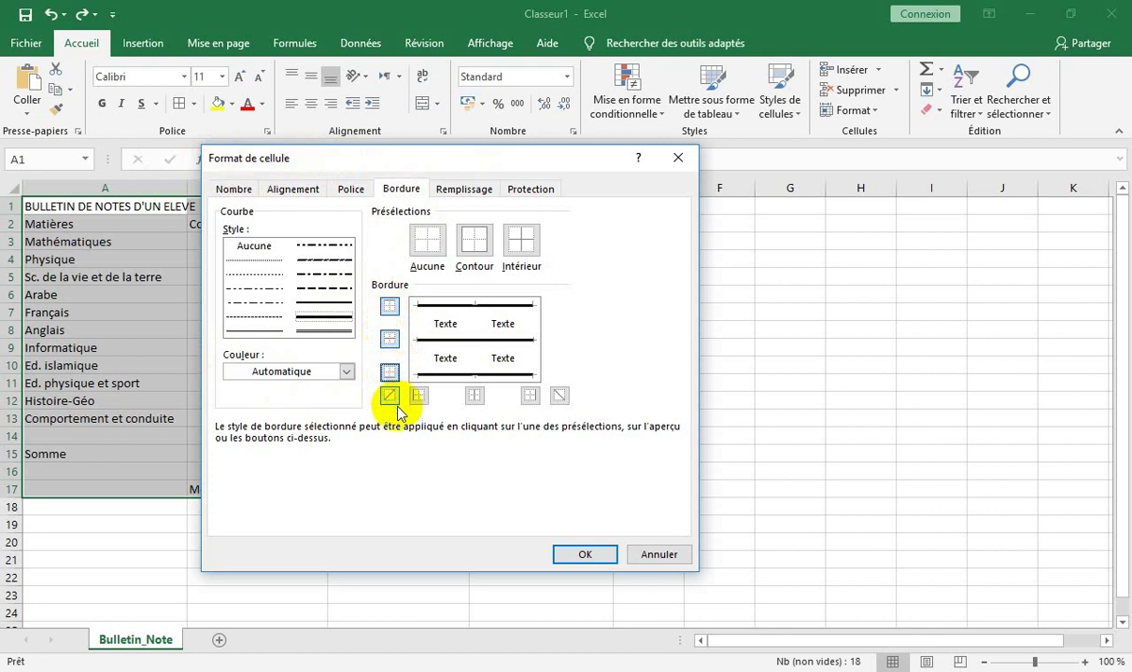
pyautogui.click(417, 397)
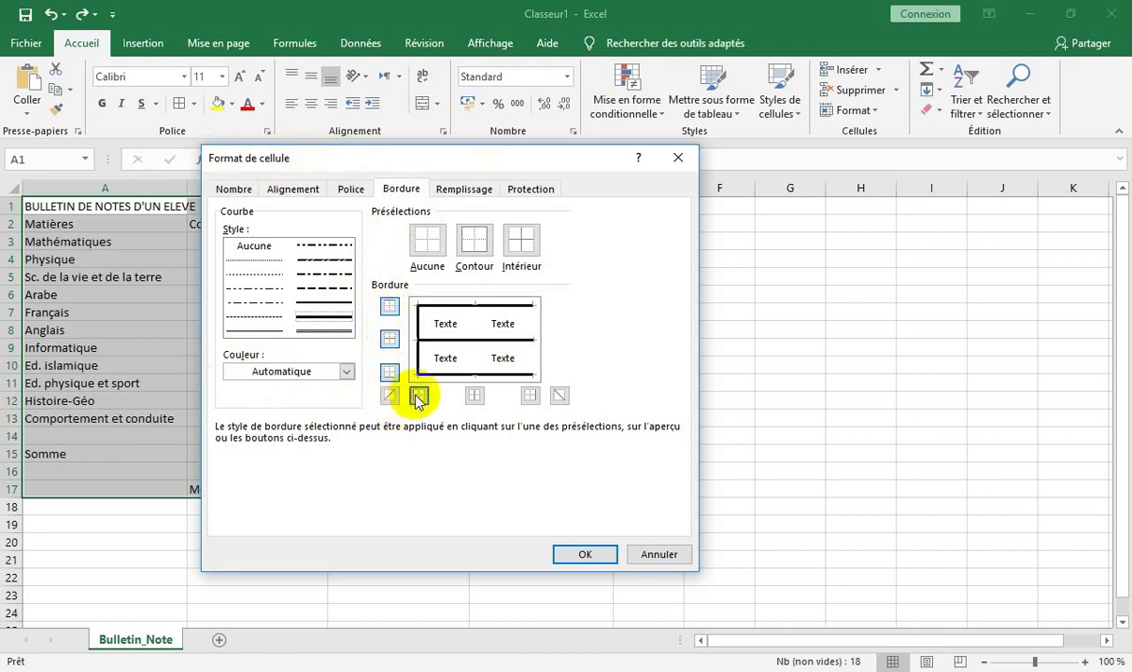
pyautogui.click(473, 397)
pyautogui.click(529, 396)
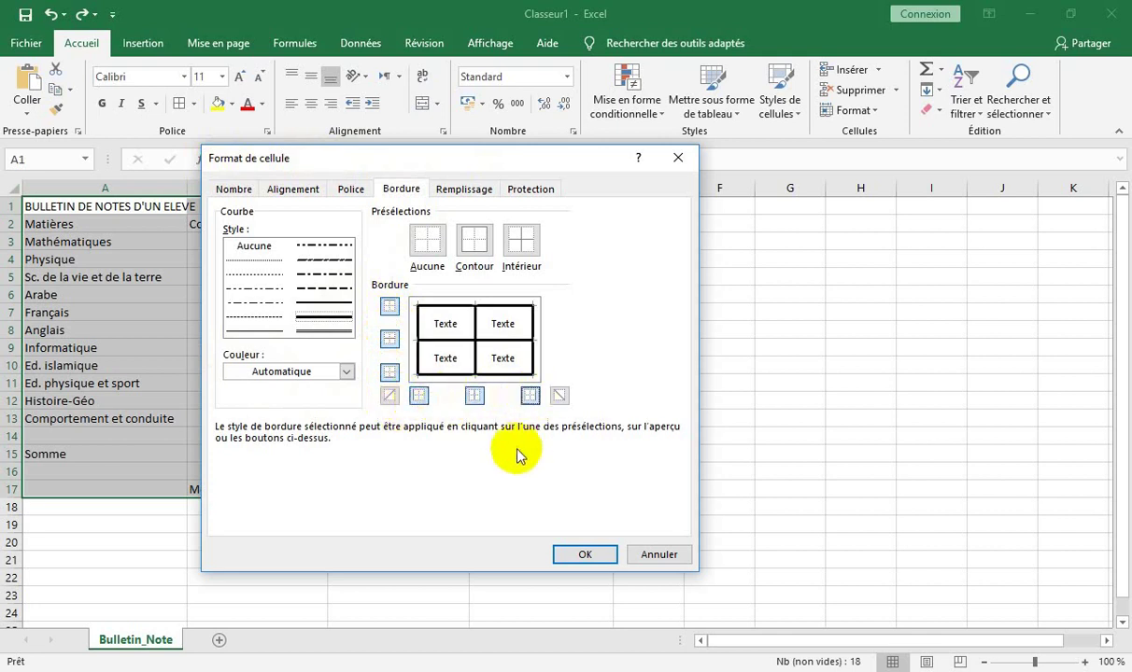
pyautogui.click(581, 556)
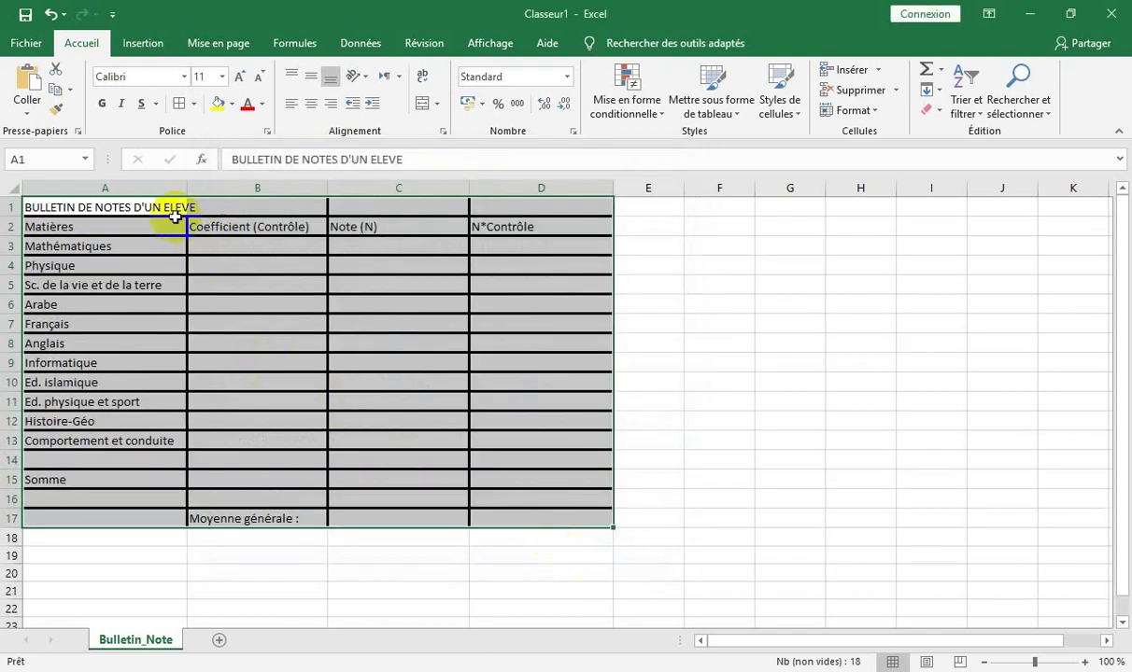
# Step: Merge the title row cells A1:D1 without centring the text
pyautogui.click(141, 207)
pyautogui.moveTo(68, 204); pyautogui.dragTo(558, 213)
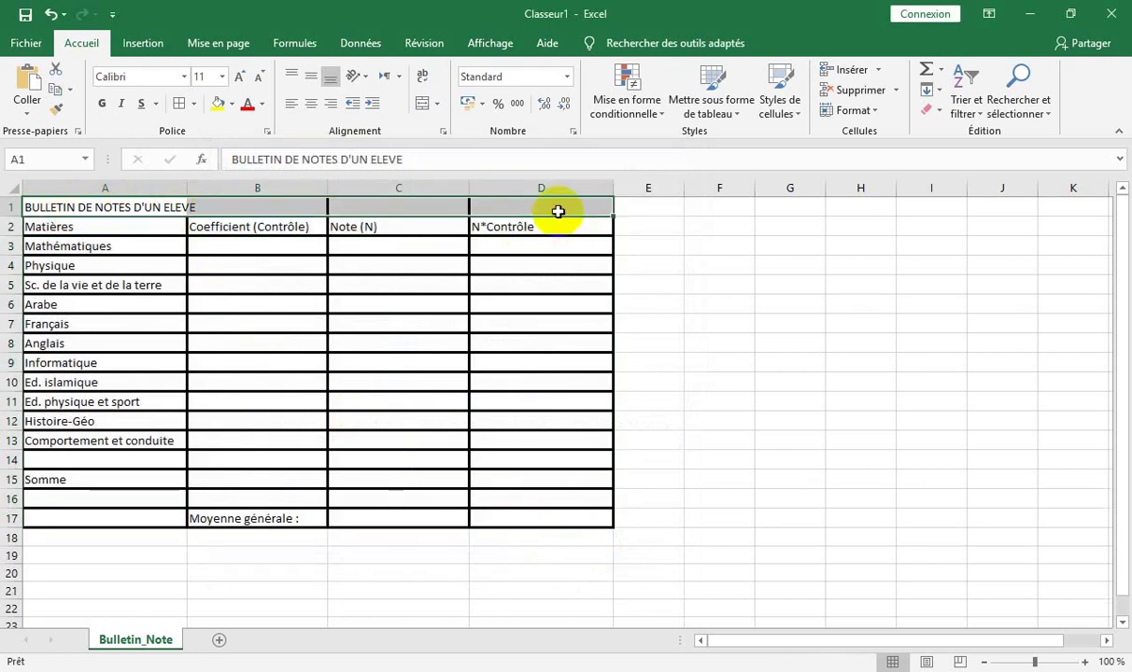
pyautogui.click(439, 107)
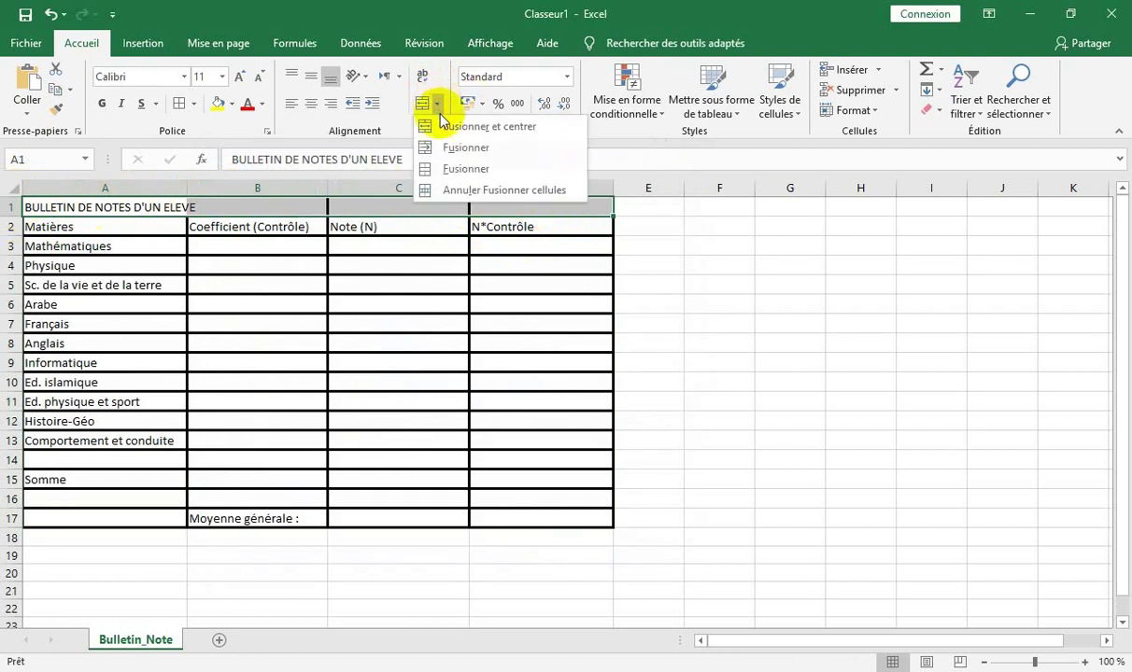
pyautogui.click(439, 147)
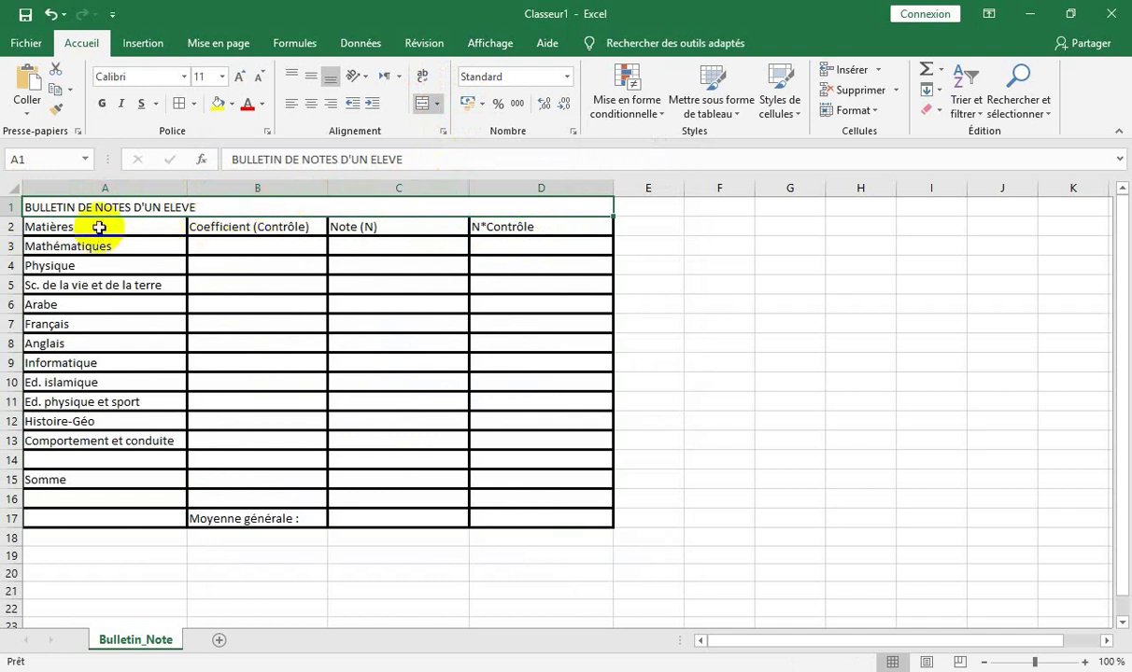
# Step: Format the merged title BULLETIN DE NOTES D'UN ELEVE as bold, italic and horizontally centred
pyautogui.click(102, 104)
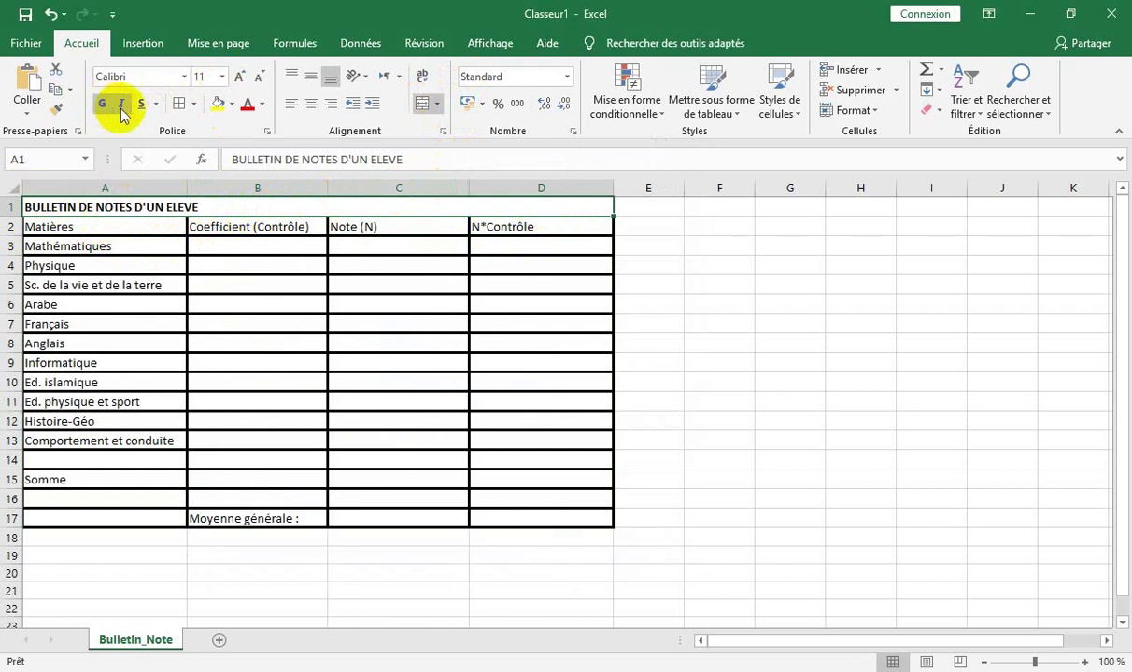
pyautogui.click(125, 108)
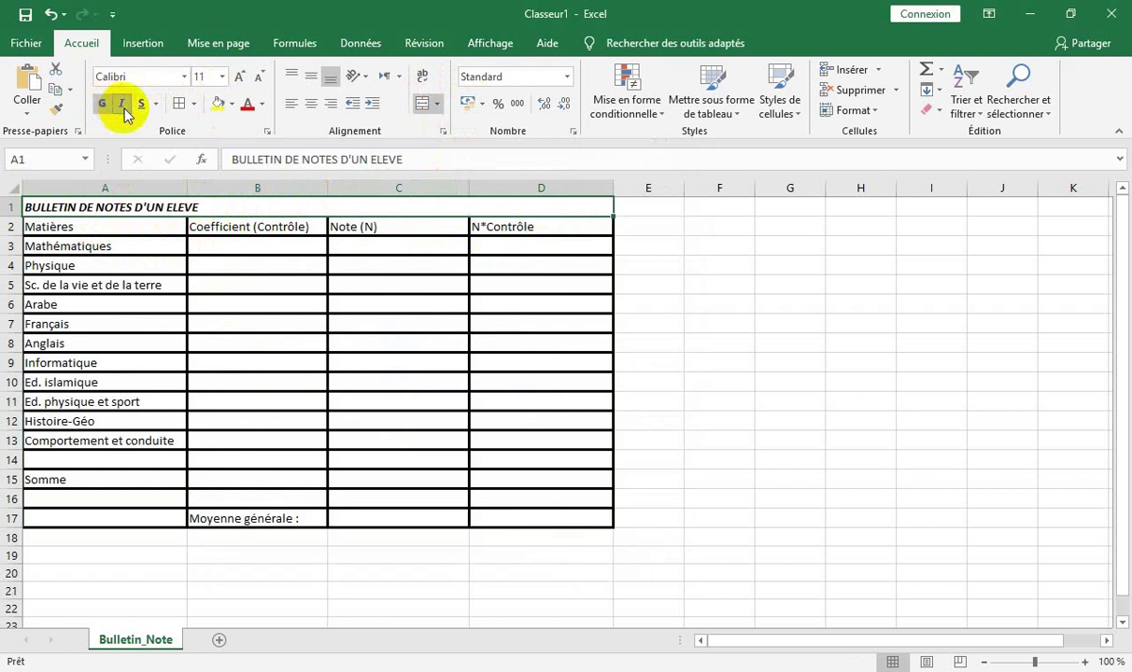
pyautogui.click(315, 107)
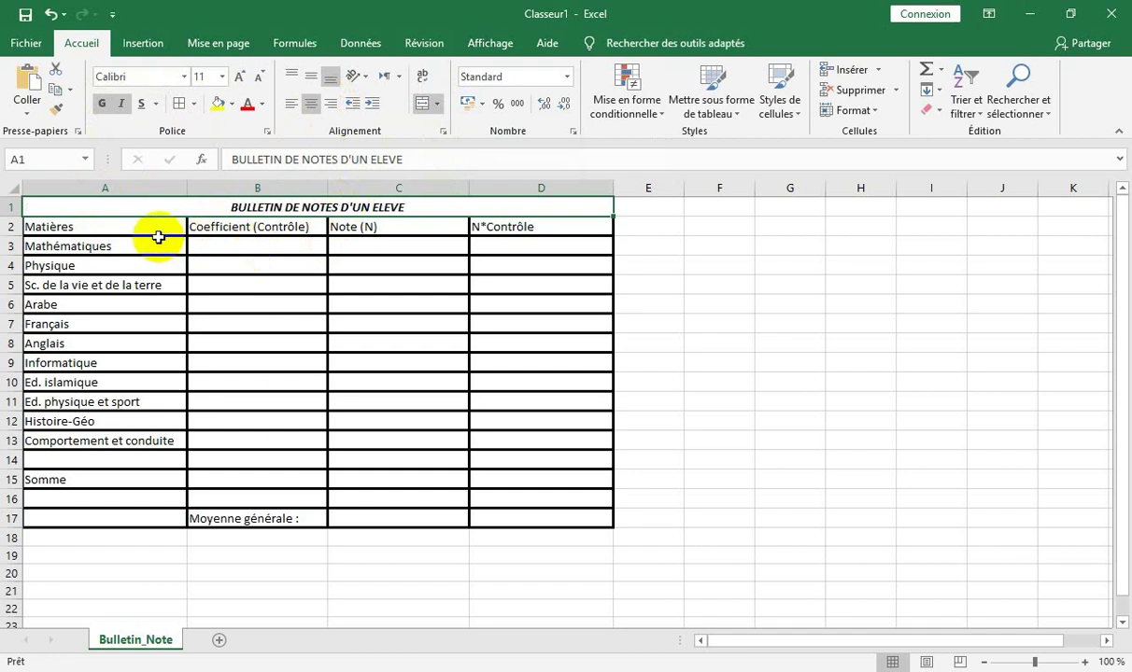
# Step: Make the column headers in A2:D2 bold and centre them horizontally
pyautogui.moveTo(55, 226); pyautogui.dragTo(535, 228)
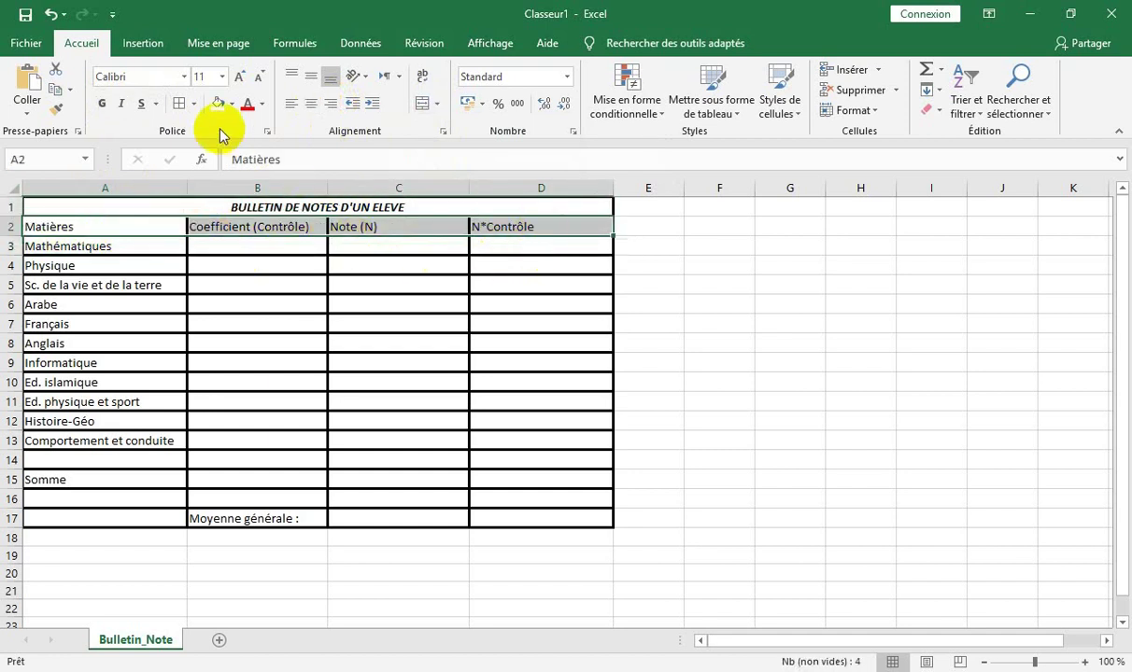
pyautogui.click(102, 102)
pyautogui.click(311, 107)
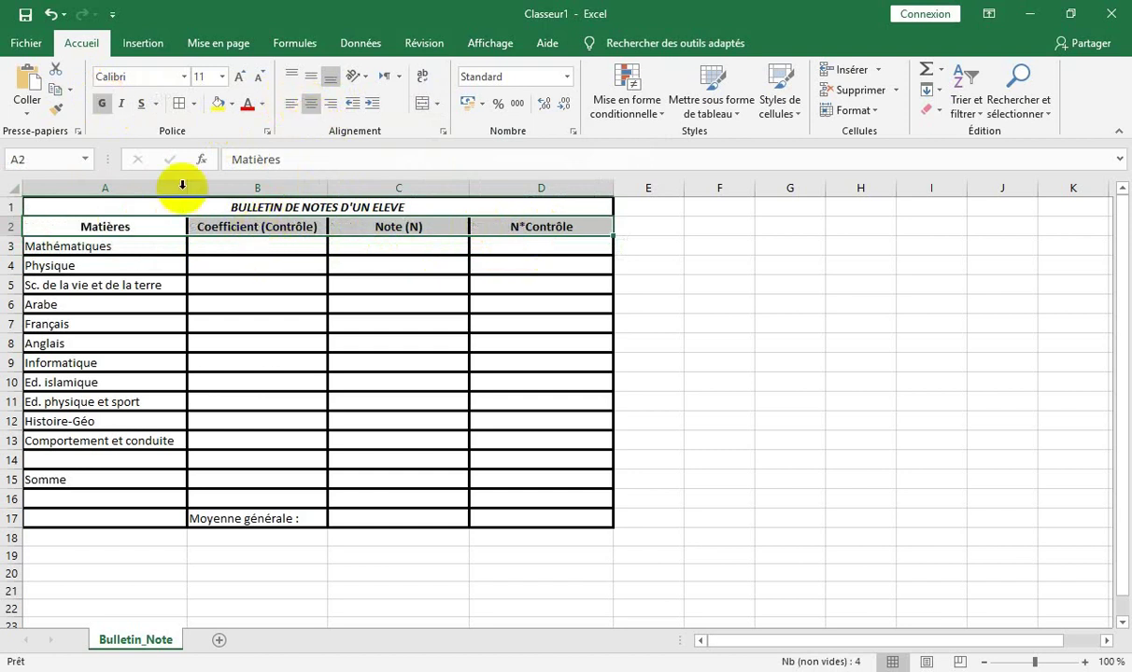
# Step: Make the subject and Somme labels in A3:A15 and the Moyenne générale label in B17 bold
pyautogui.click(113, 248)
pyautogui.moveTo(113, 247); pyautogui.dragTo(101, 470)
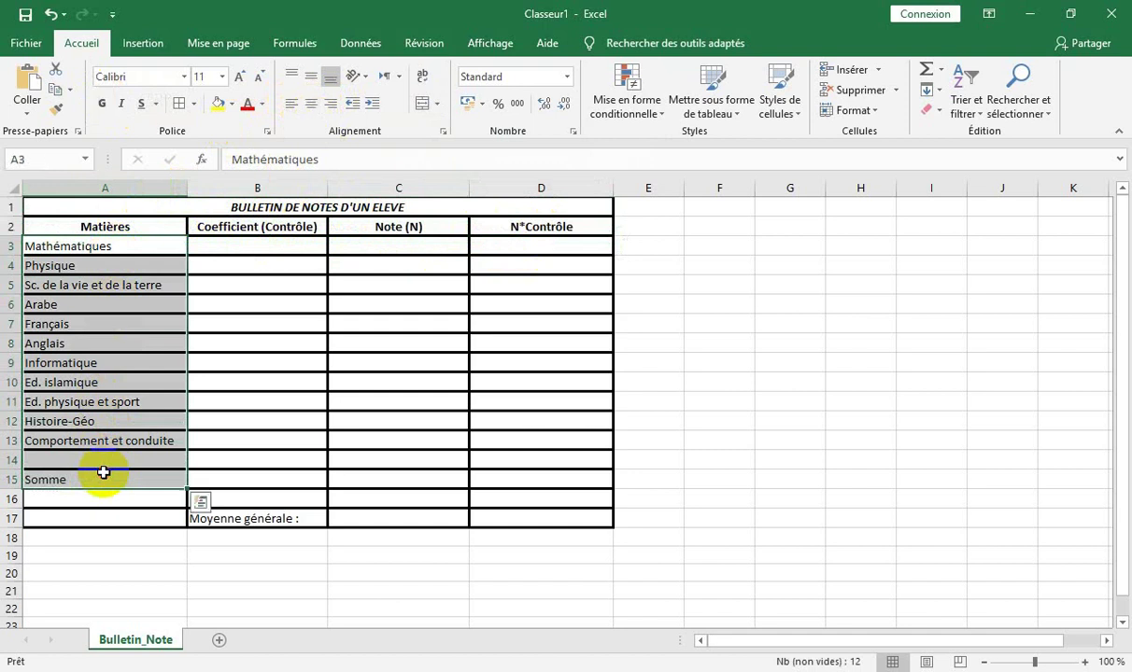
pyautogui.click(103, 104)
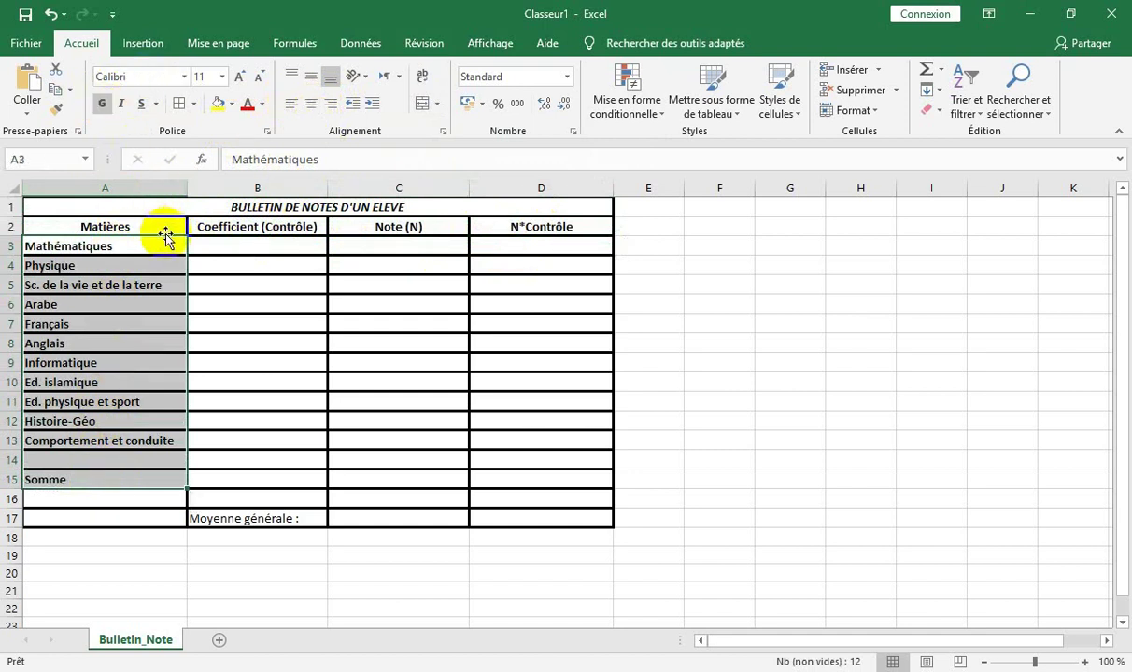
pyautogui.click(210, 519)
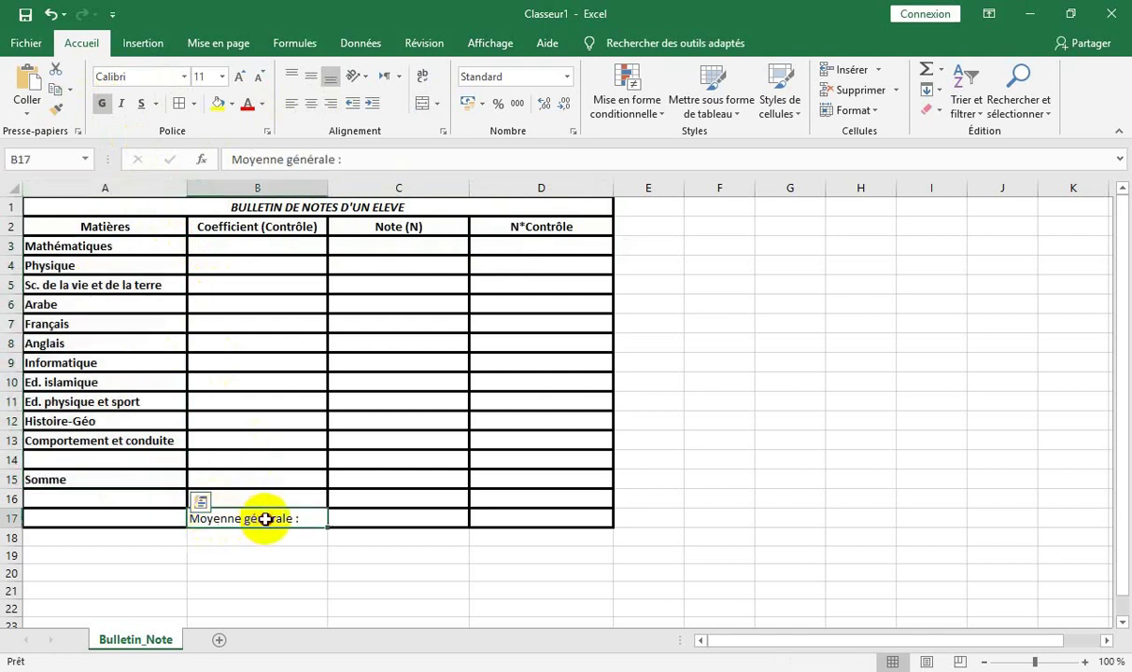
pyautogui.click(102, 105)
# Step: Autofit the row heights and column widths of the whole table A1:D17
pyautogui.moveTo(81, 203); pyautogui.dragTo(388, 517)
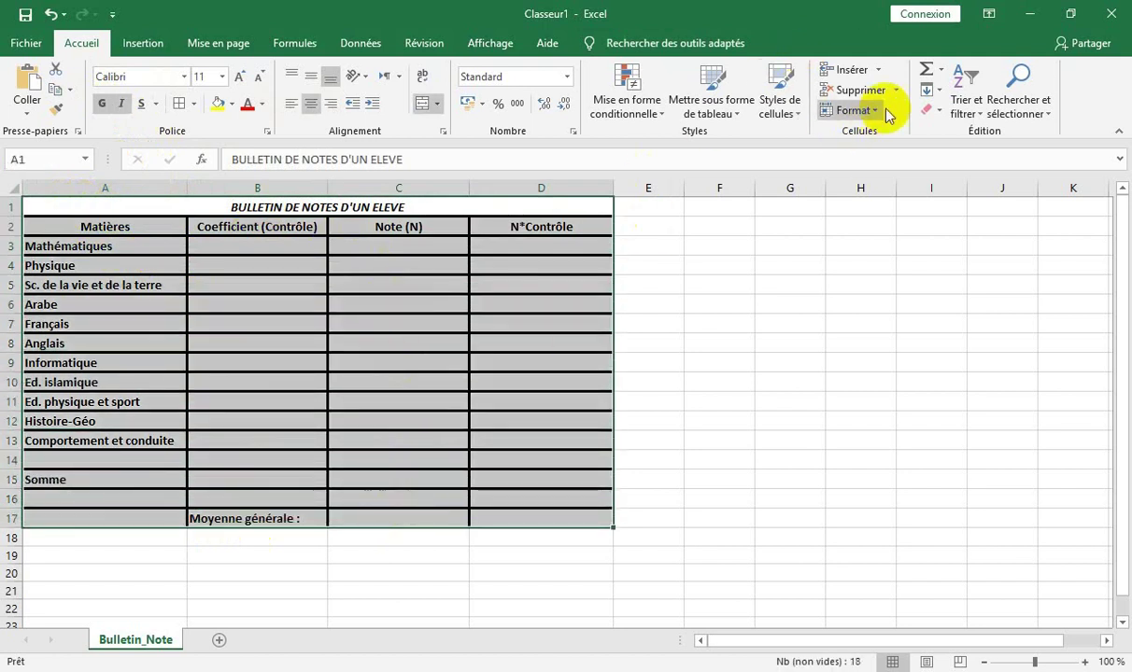
pyautogui.click(853, 110)
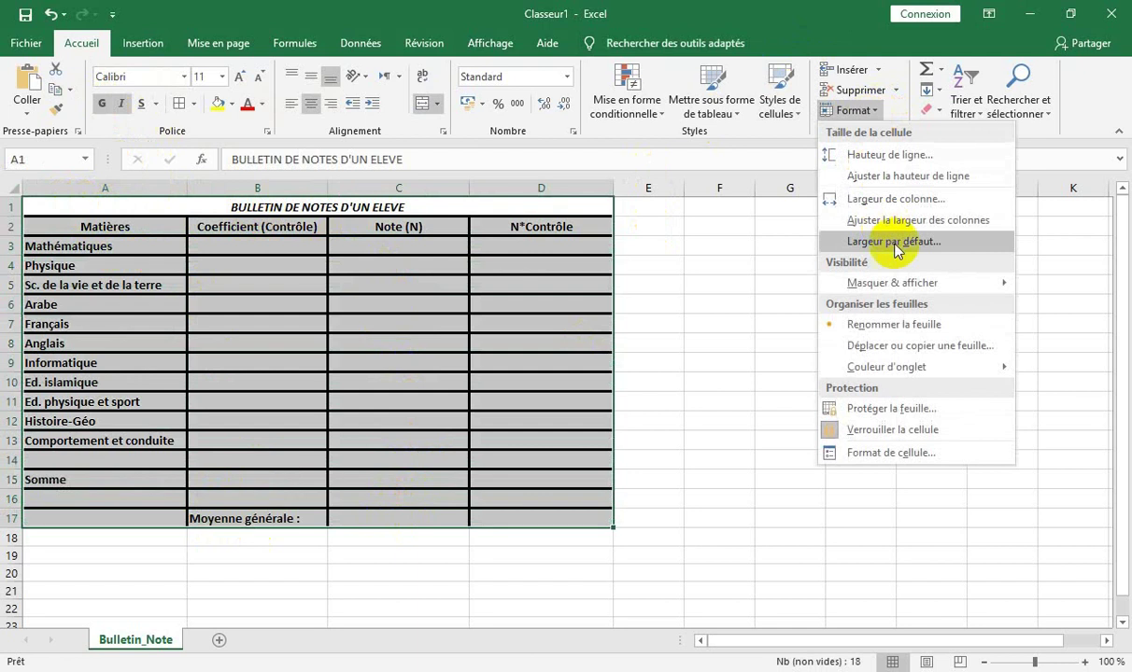
pyautogui.click(868, 177)
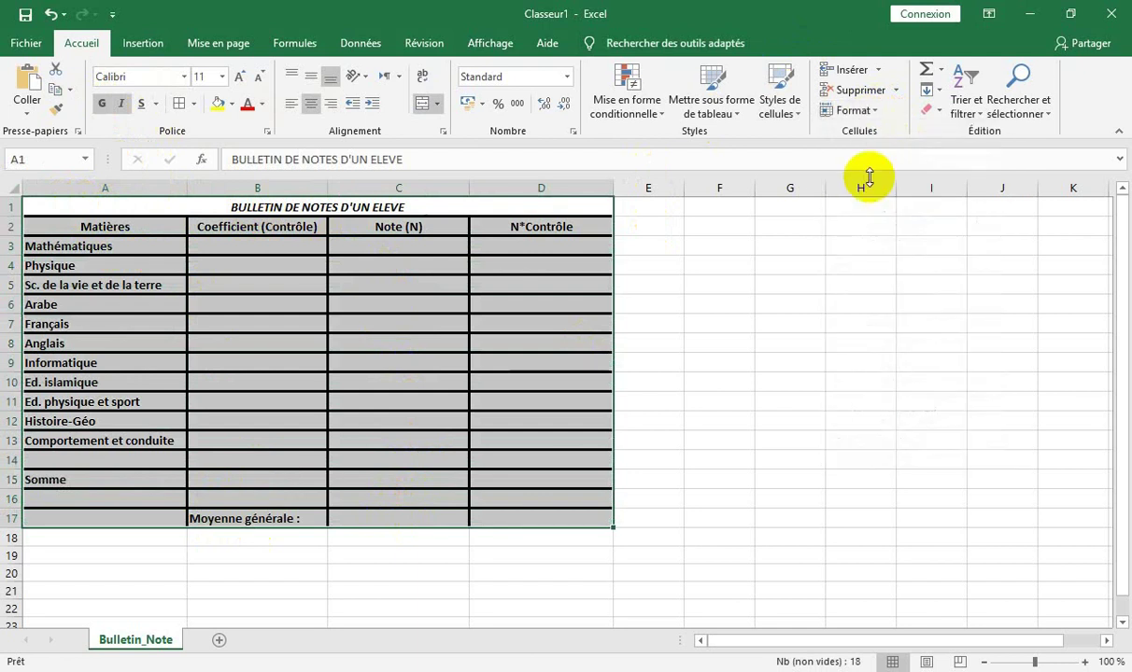
pyautogui.click(855, 110)
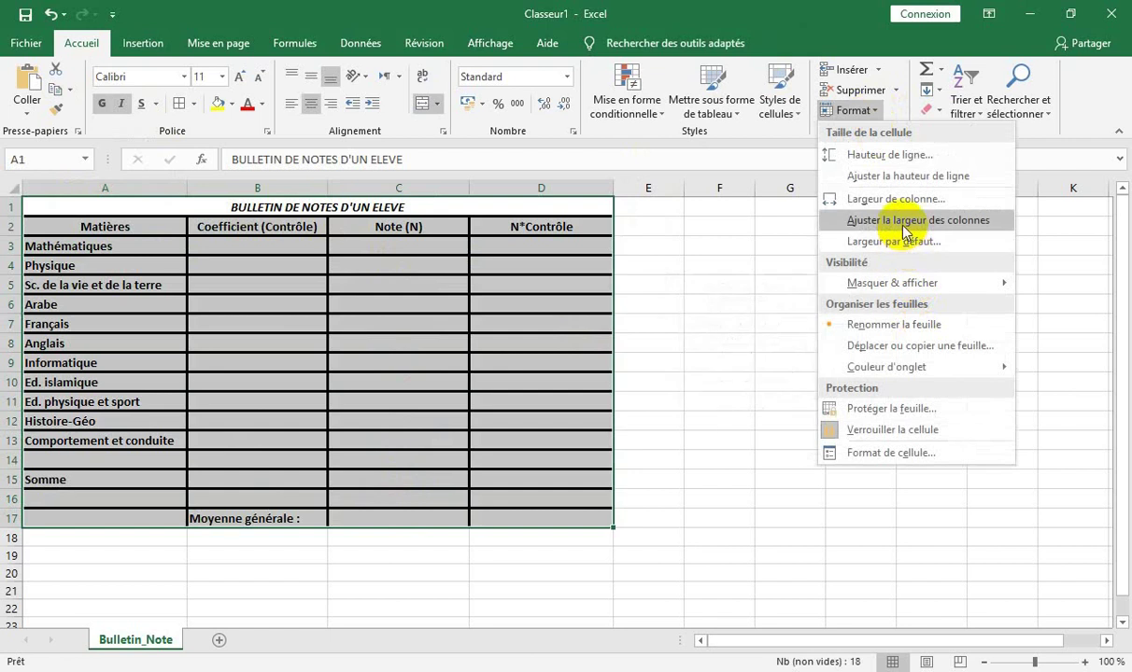
pyautogui.click(905, 224)
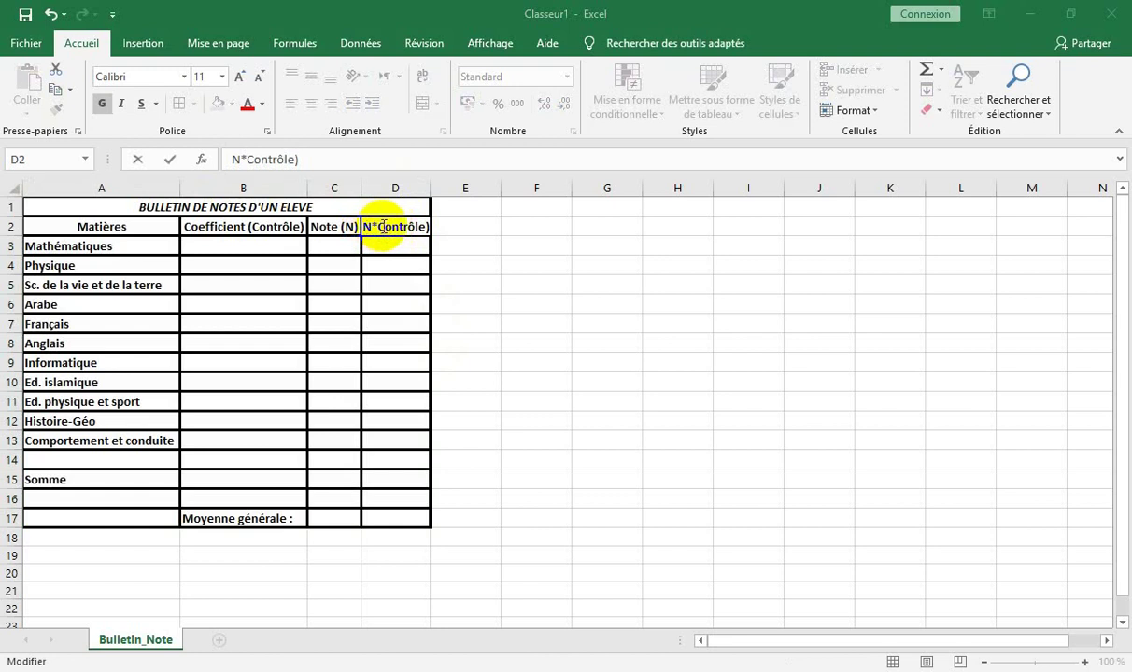
# Step: Correct the header in cell D2 to read N*Contrôle, without a closing parenthesis
pyautogui.click(425, 225)
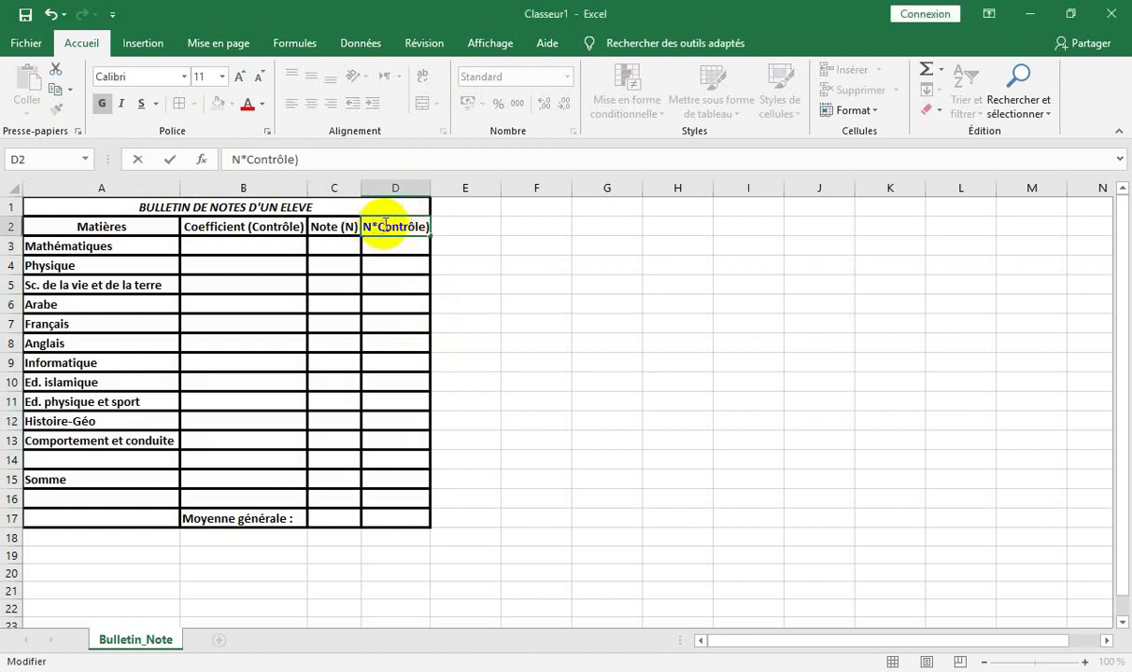
pyautogui.moveTo(384, 225); pyautogui.dragTo(435, 228)
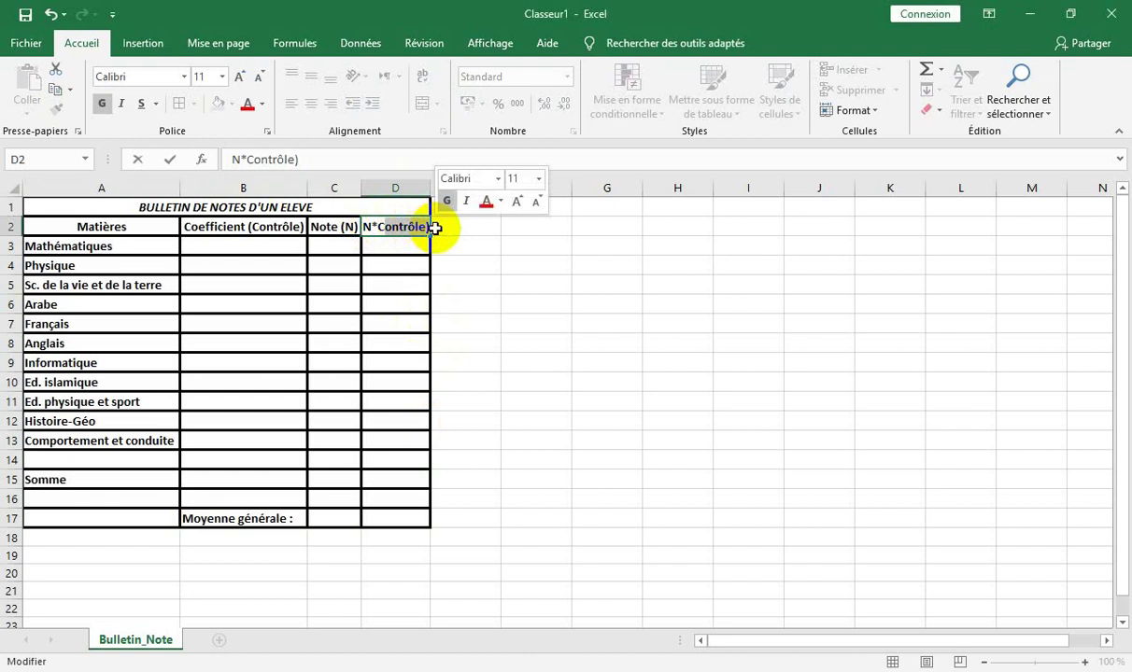
pyautogui.write('C')
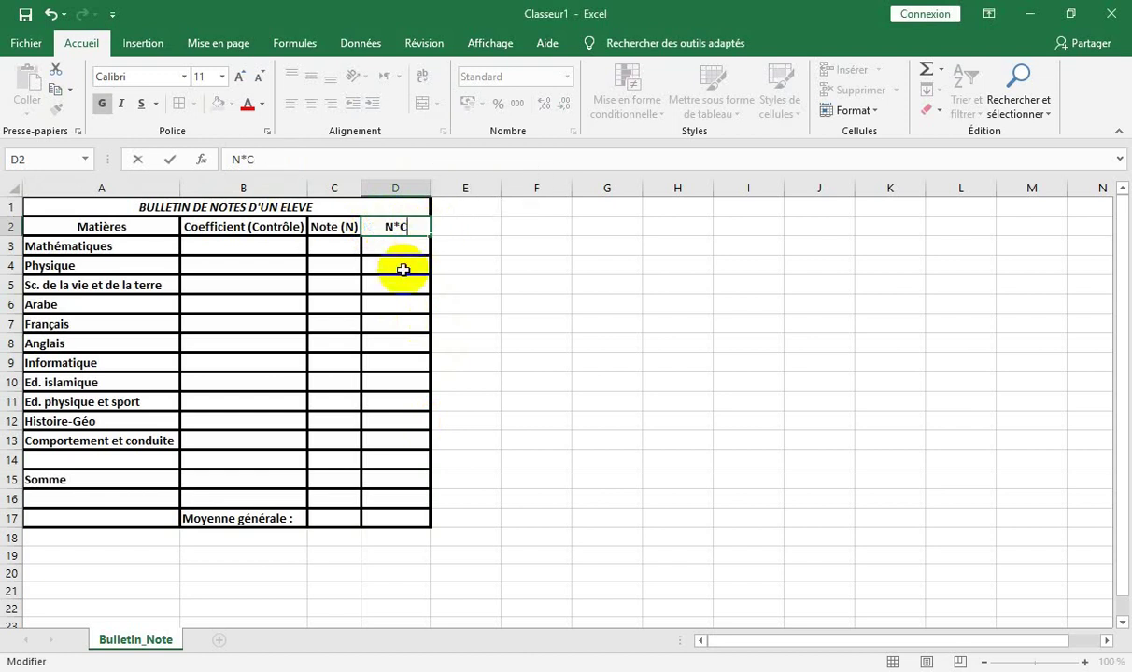
pyautogui.write('ontrôle')
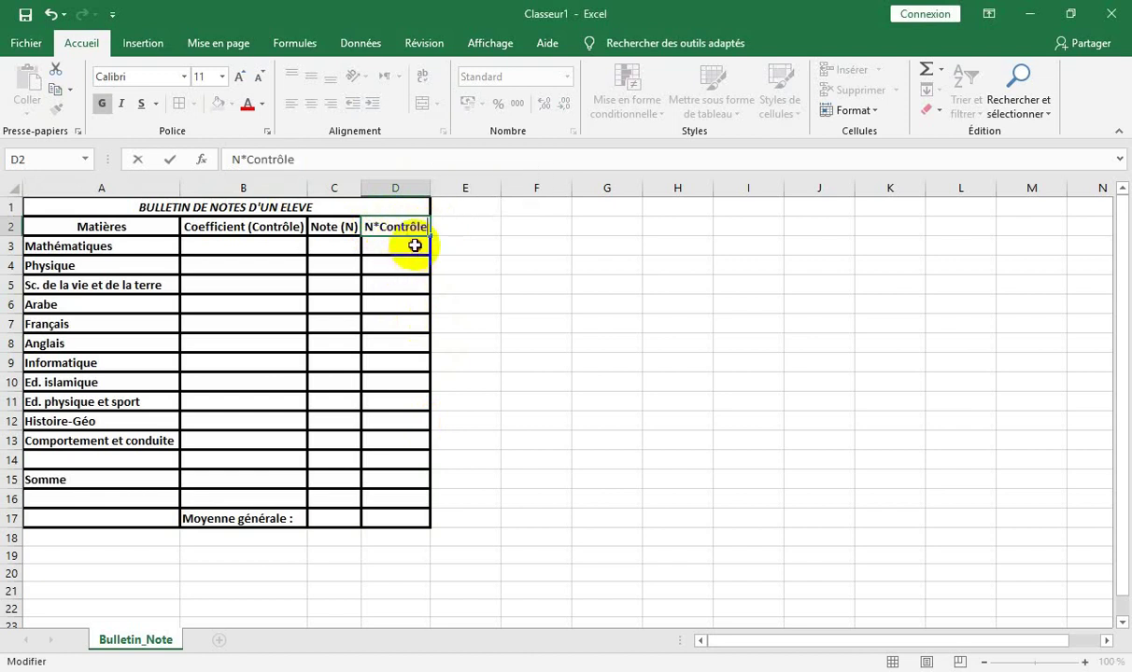
pyautogui.click(417, 224)
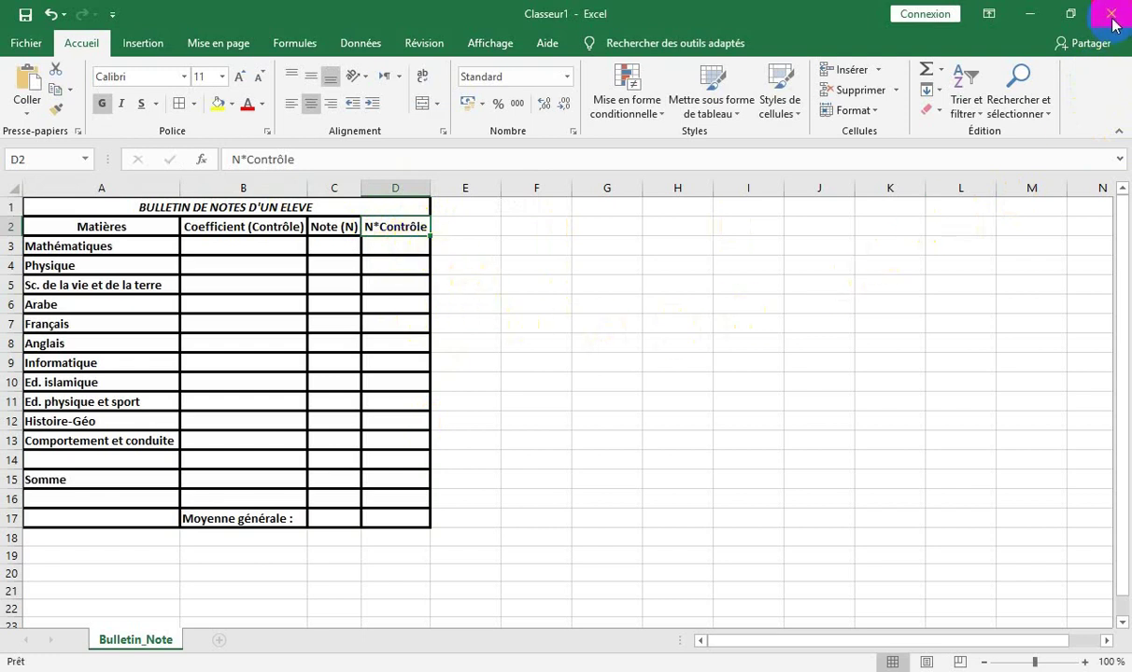
# Step: Change the header in cell D2 to read N*Coef
pyautogui.doubleClick(400, 227)
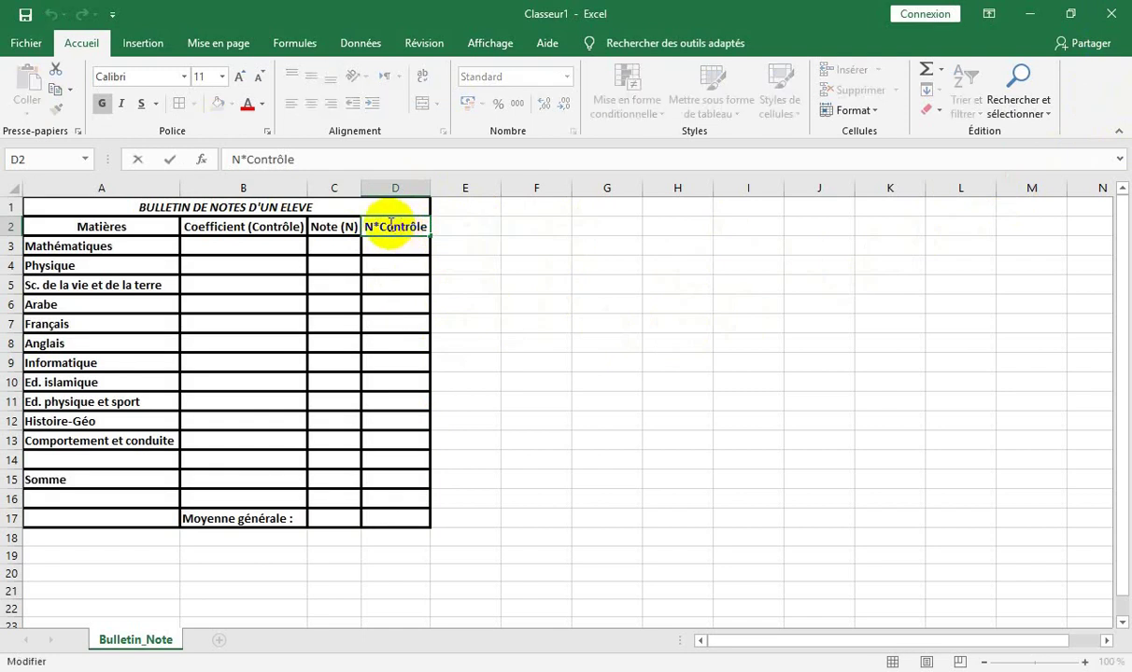
pyautogui.moveTo(379, 227); pyautogui.dragTo(425, 231)
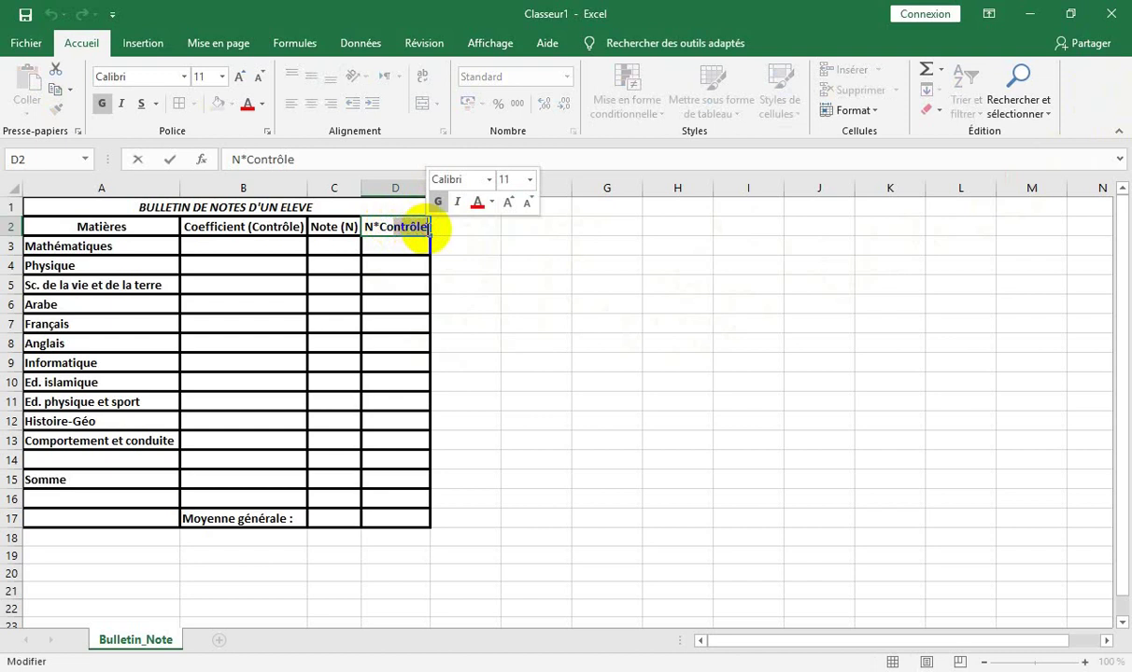
pyautogui.write('Coef')
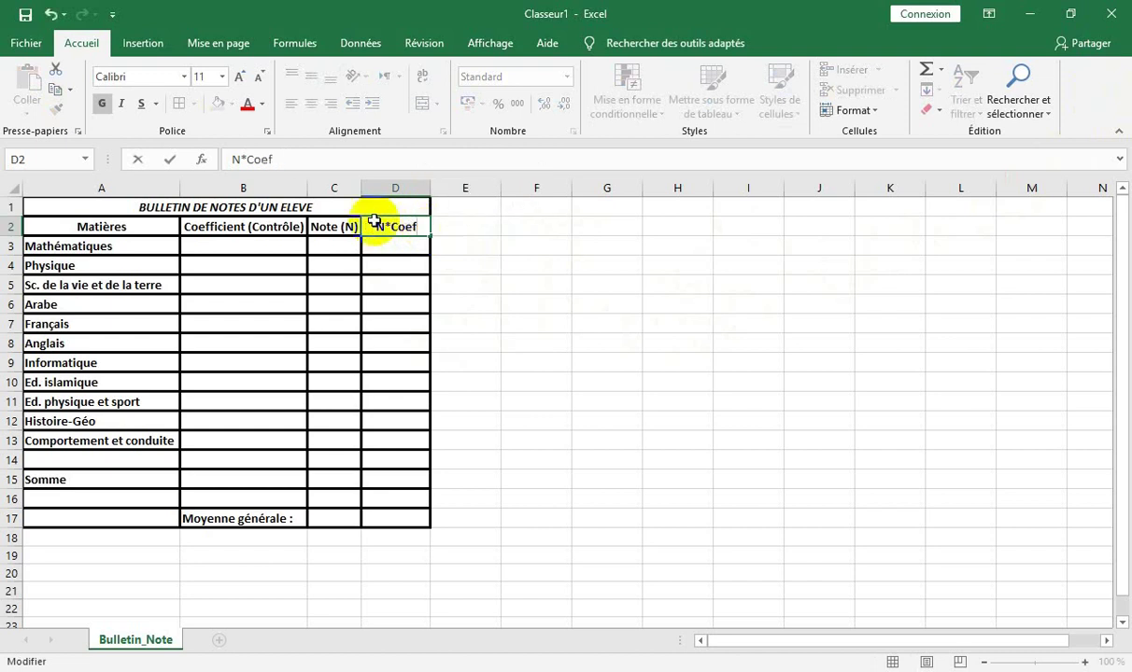
pyautogui.click(275, 243)
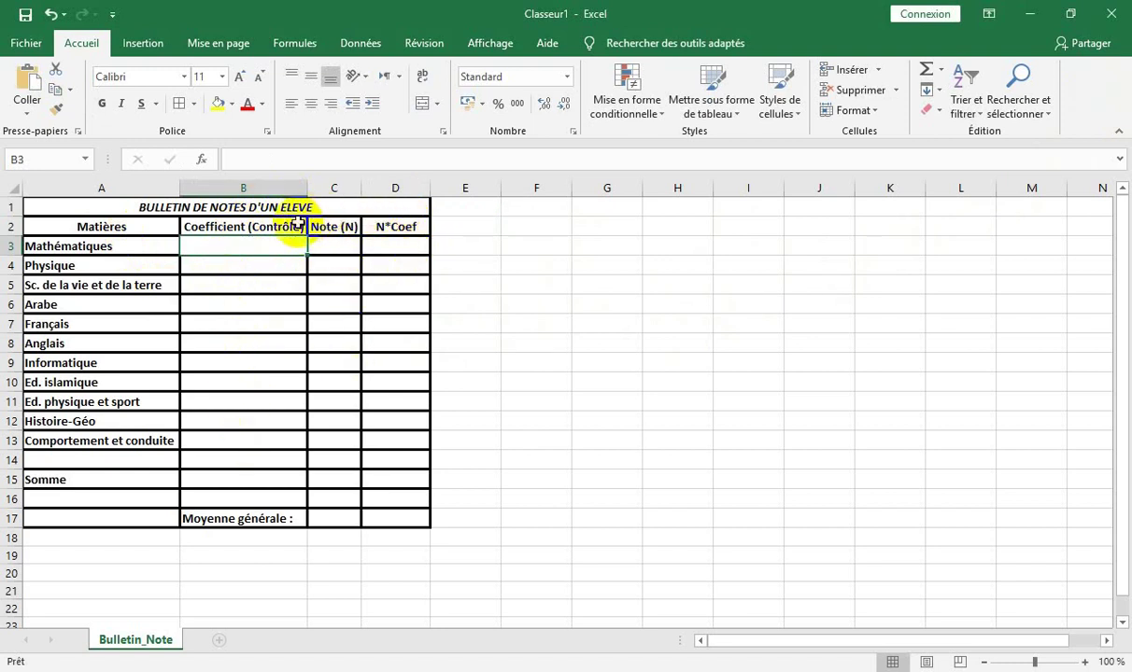
# Step: Change the header in cell B2 to read Coefficient (Coef)
pyautogui.click(268, 224)
pyautogui.doubleClick(266, 226)
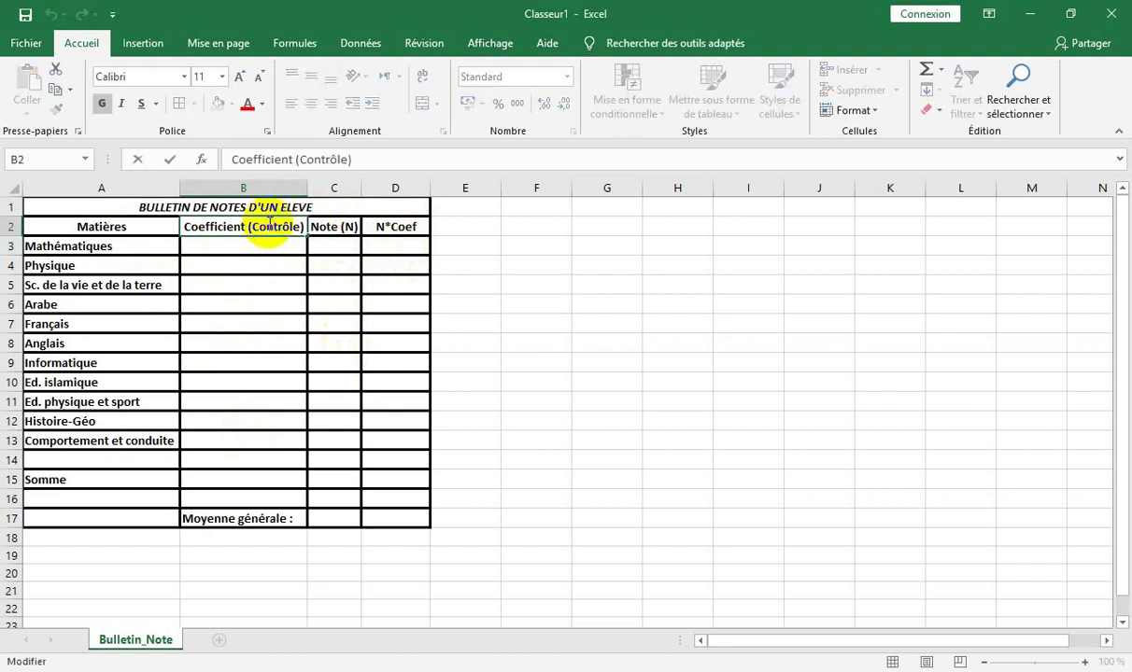
pyautogui.doubleClick(290, 226)
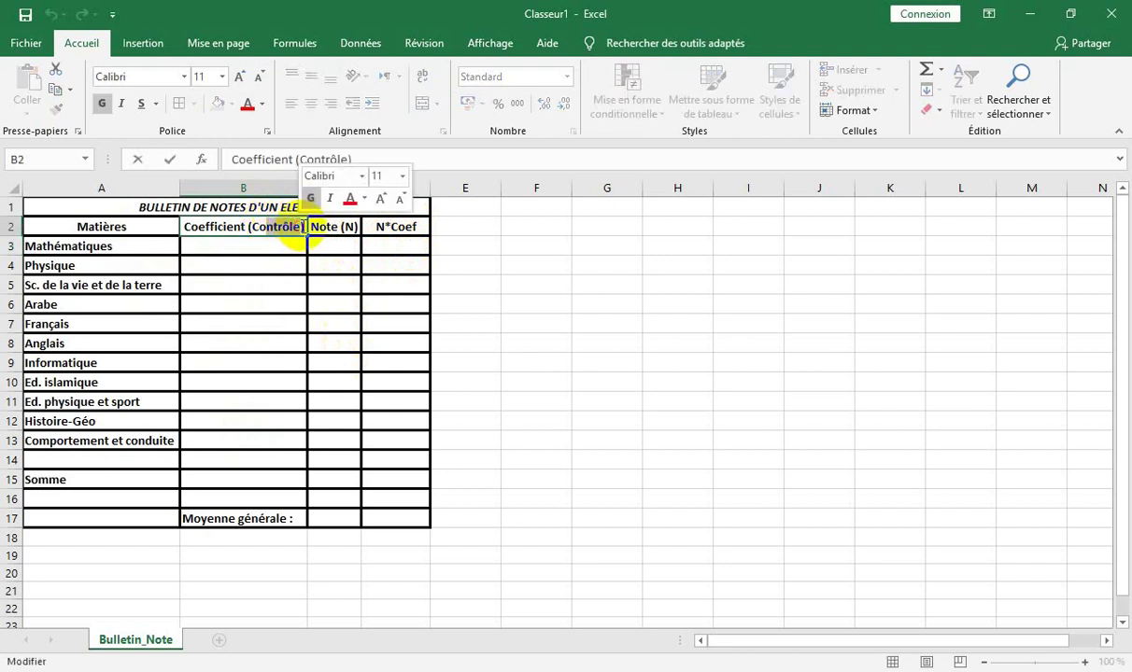
pyautogui.write('Coef')
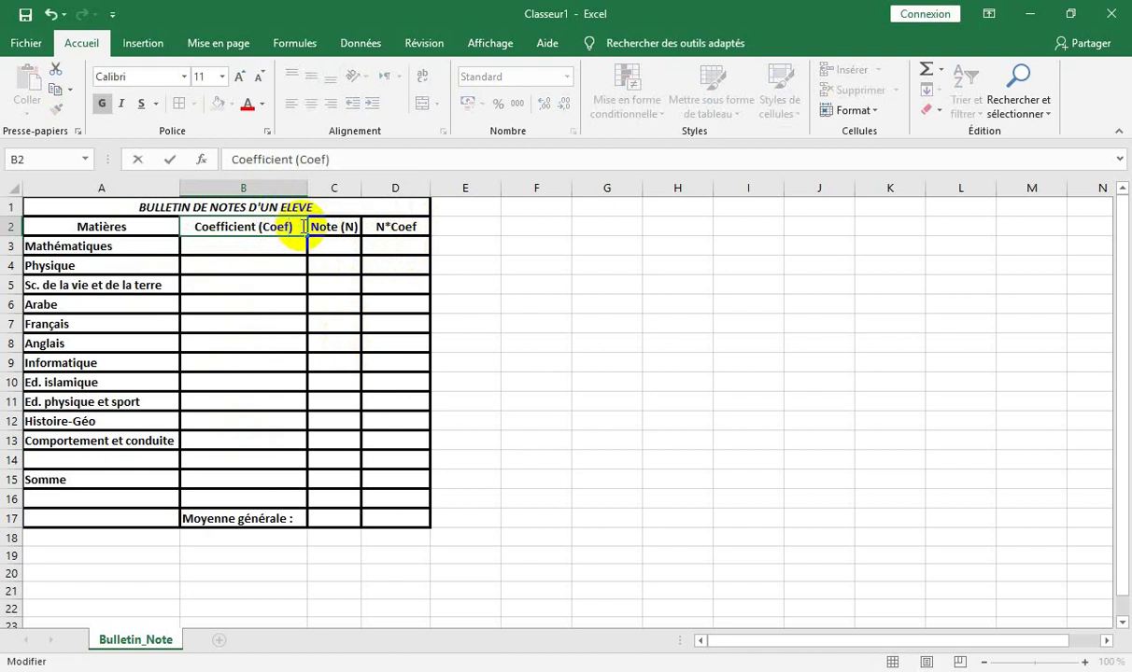
# Step: Enter the coefficients 7, 7, 7, 2 and 3 in B3:B7 for the subjects Mathématiques through Français
pyautogui.click(270, 247)
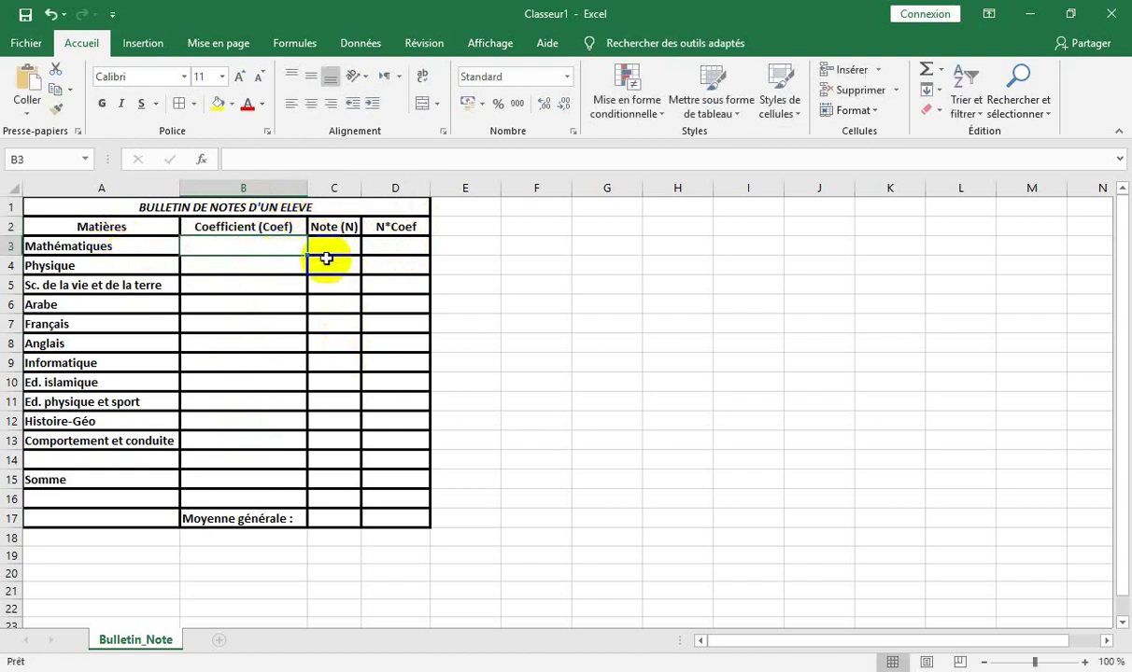
pyautogui.write('7')
pyautogui.press('Return')
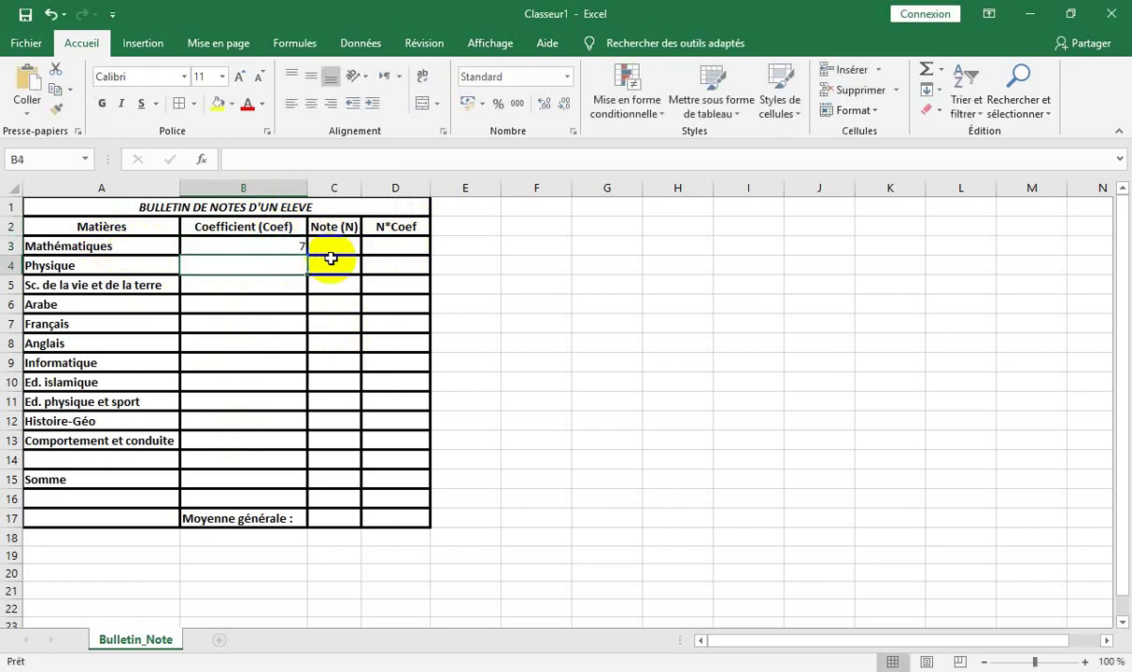
pyautogui.write('7')
pyautogui.press('Return')
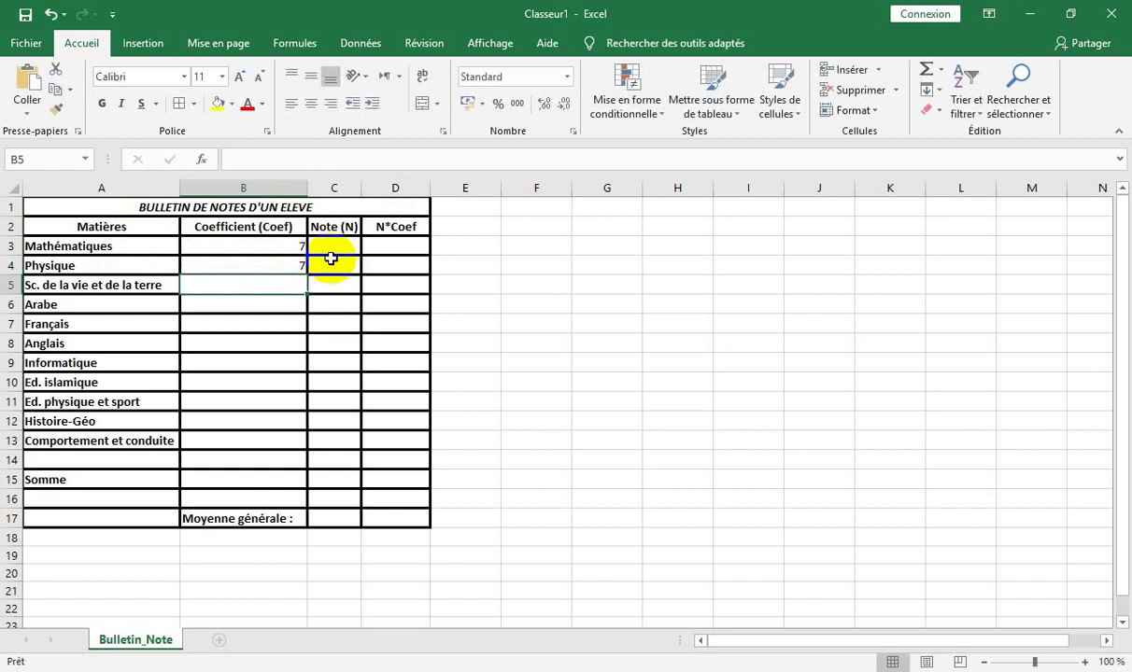
pyautogui.write('7')
pyautogui.press('Return')
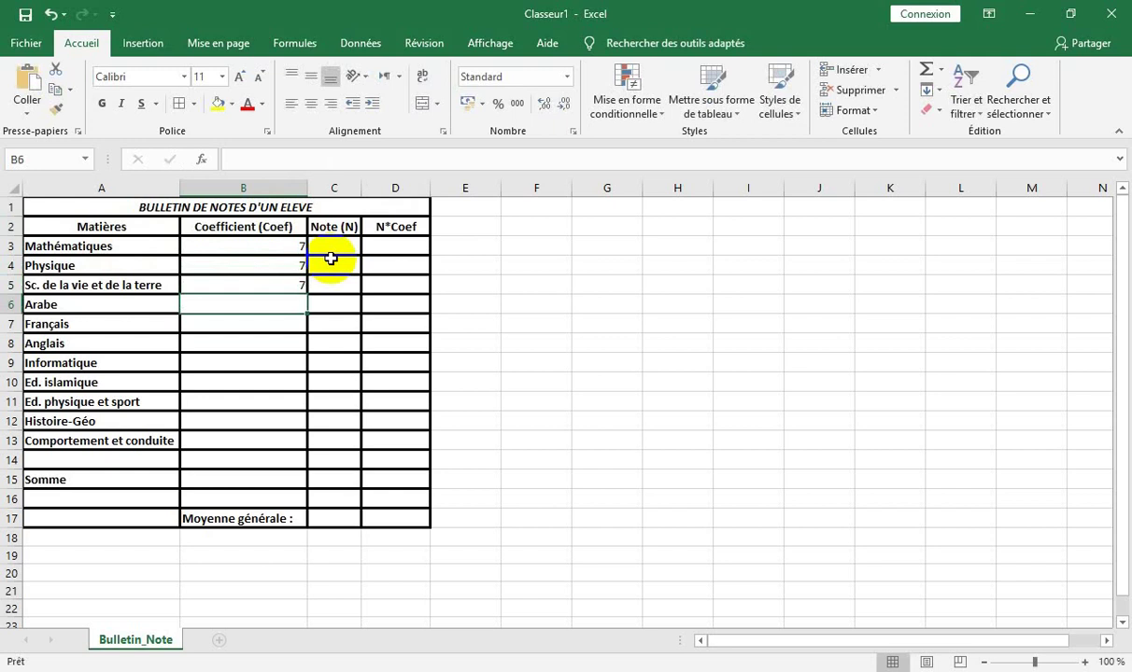
pyautogui.write('2')
pyautogui.press('Return')
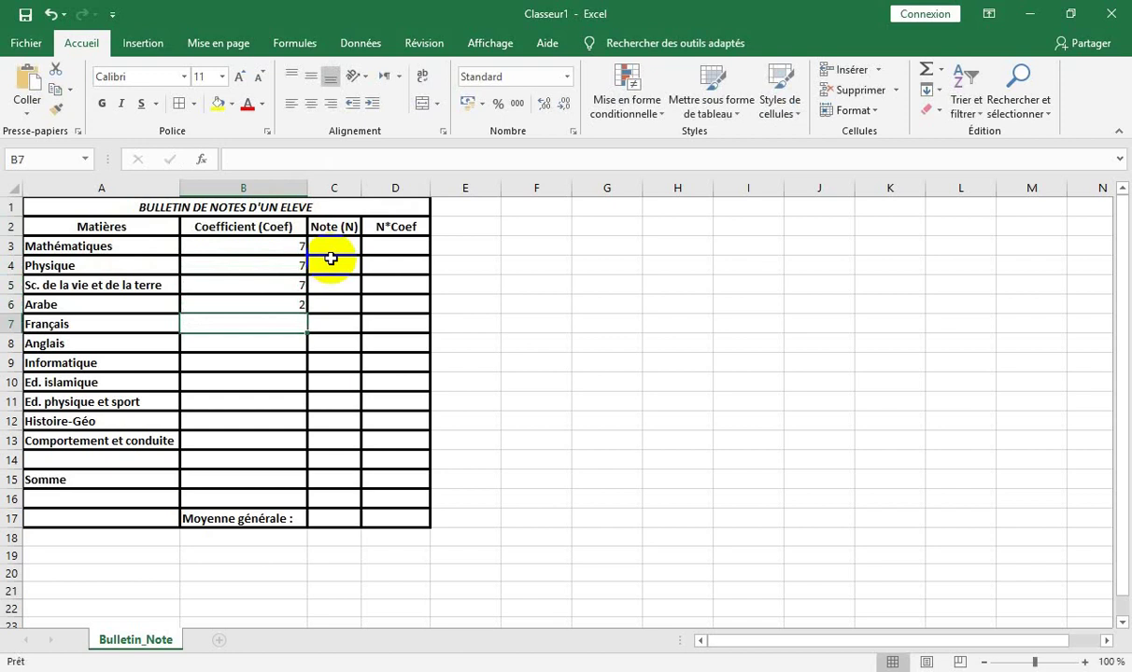
pyautogui.write('3')
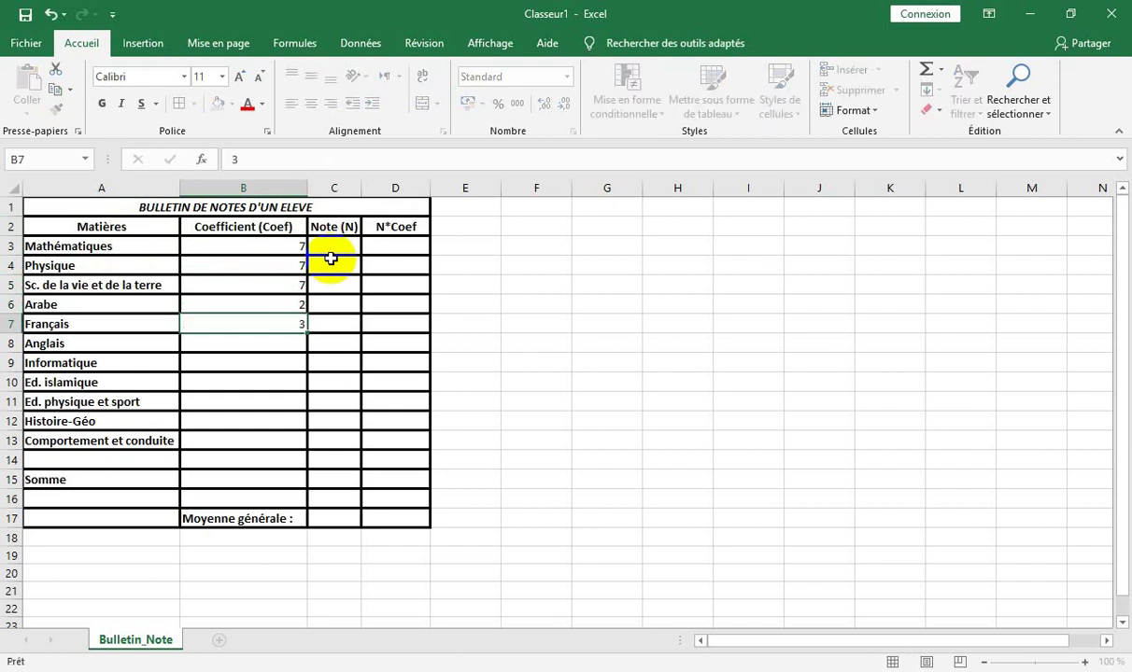
pyautogui.press('Return')
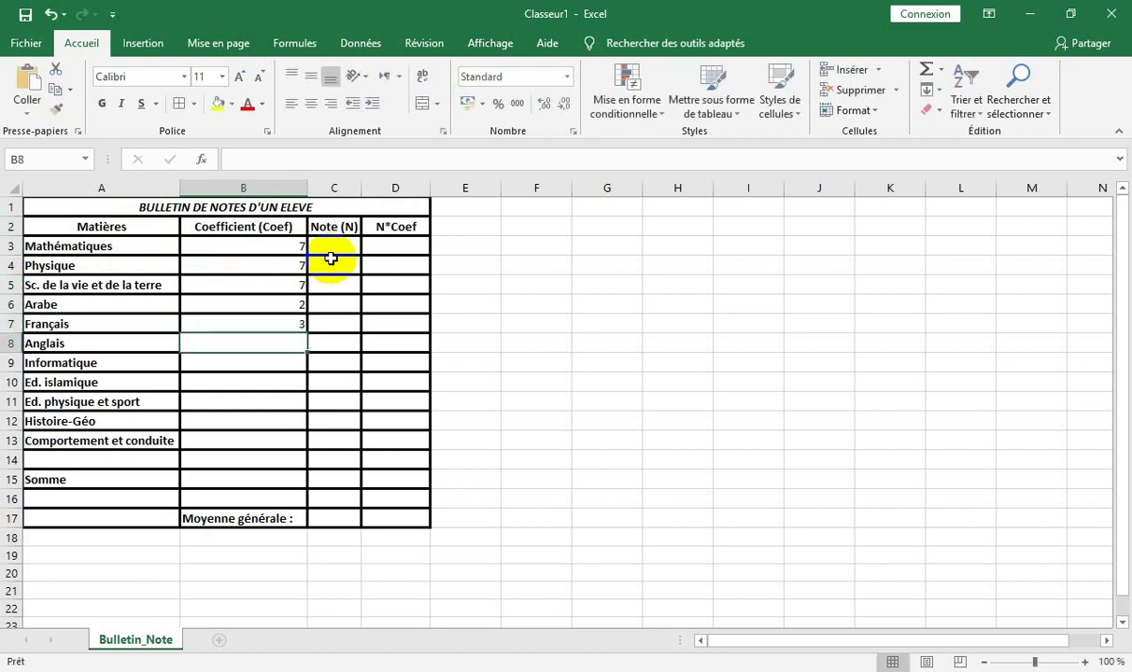
# Step: Enter the coefficients 3, 2, 2, 2, 2 and 1 in B8:B13 for the subjects Anglais through Comportement et conduite
pyautogui.write('3')
pyautogui.press('Return')
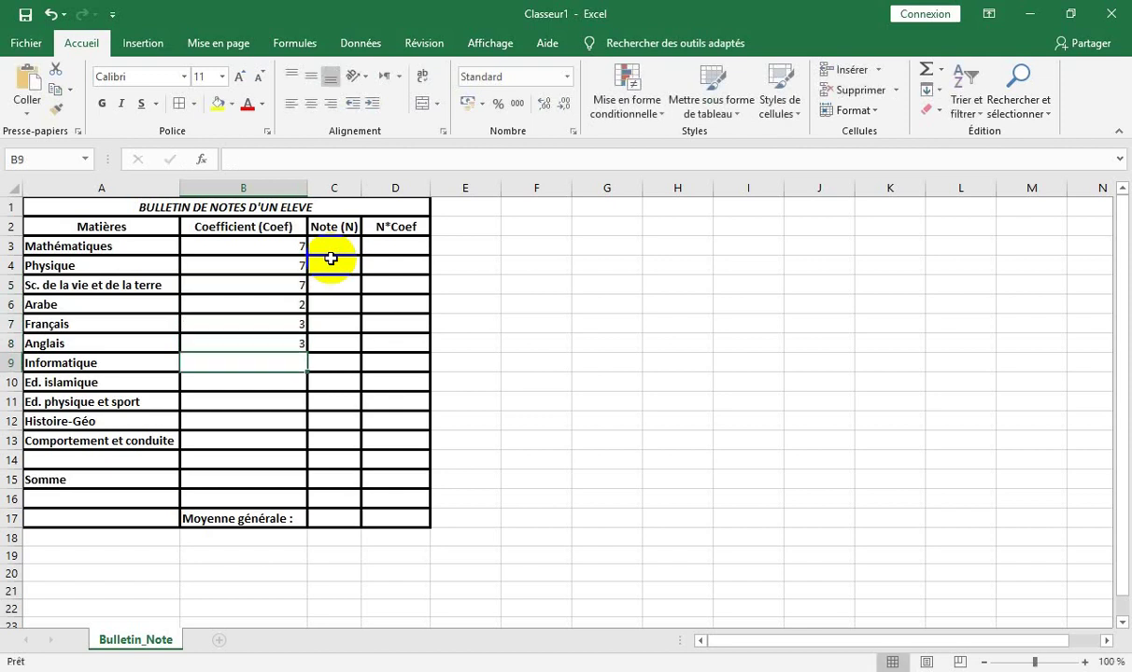
pyautogui.write('2')
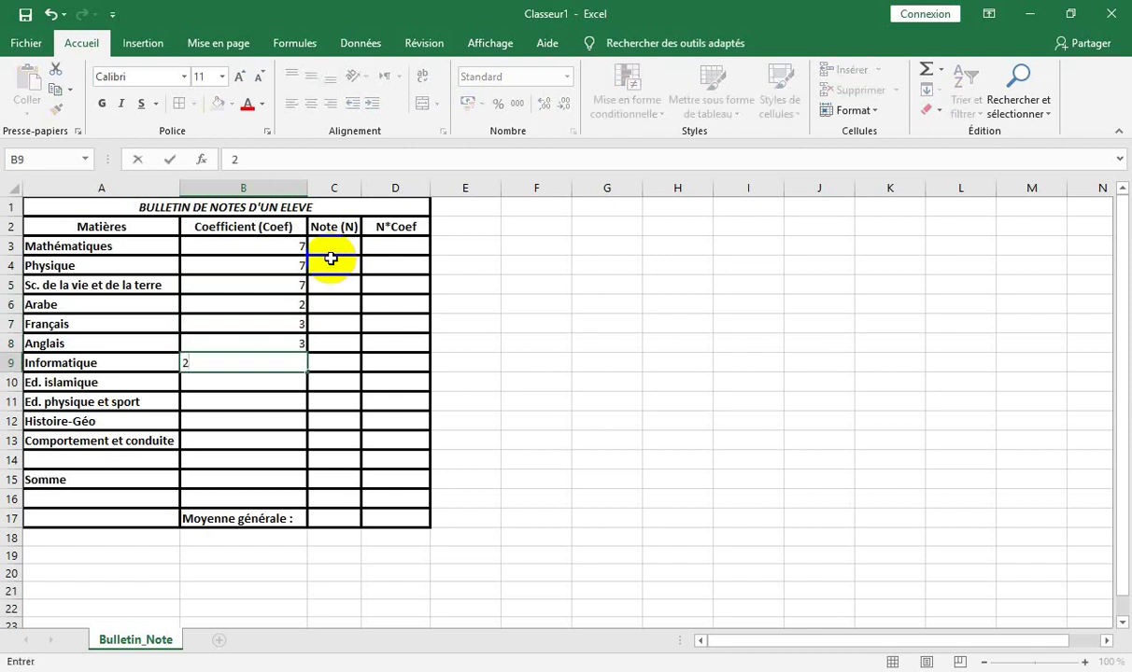
pyautogui.press('Return')
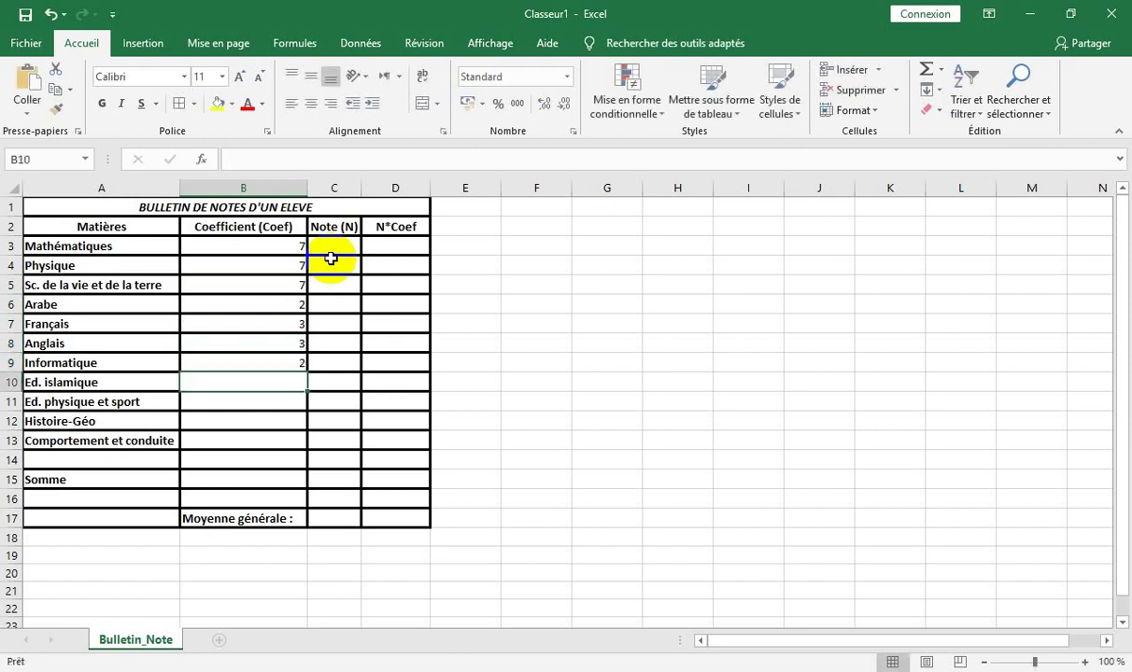
pyautogui.write('2')
pyautogui.press('Return')
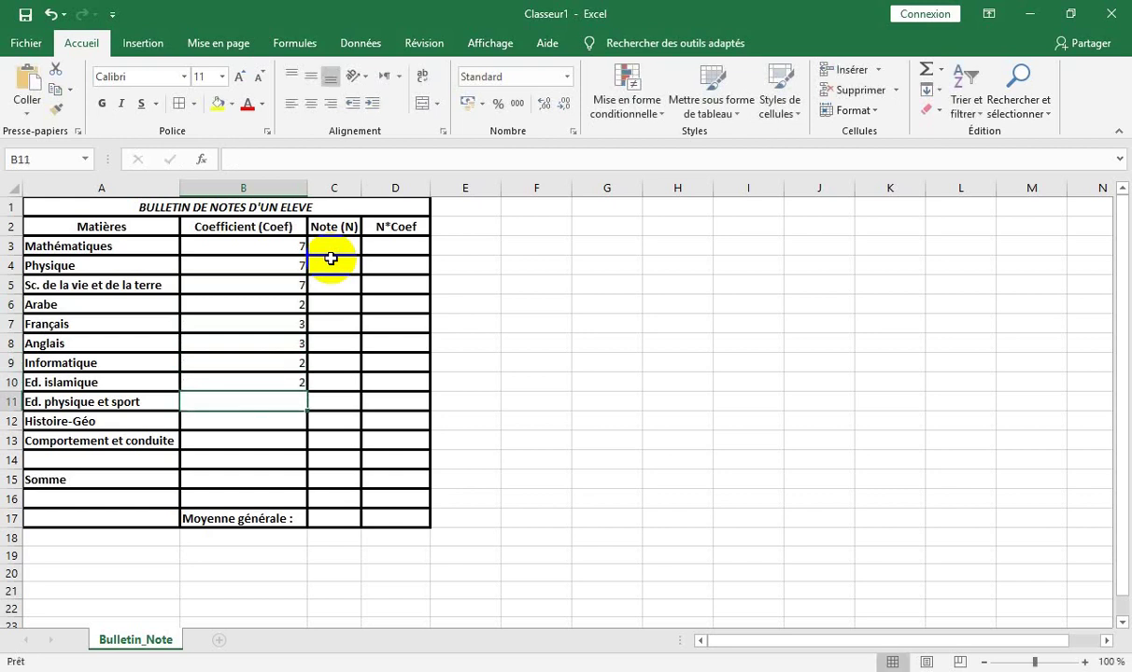
pyautogui.write('2')
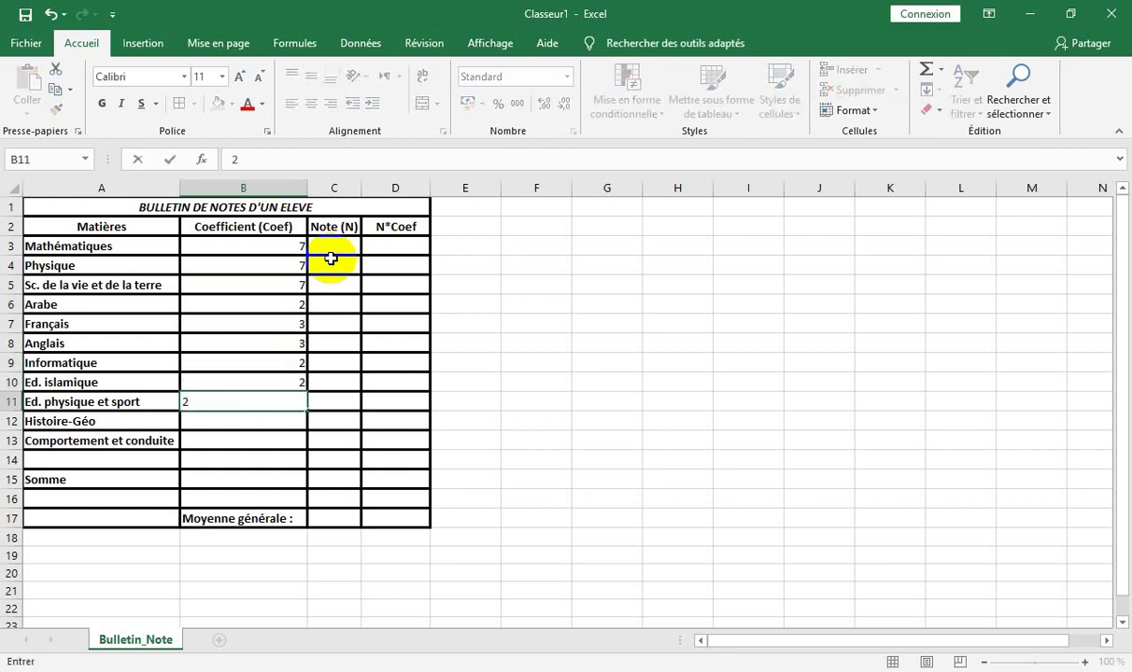
pyautogui.press('Return')
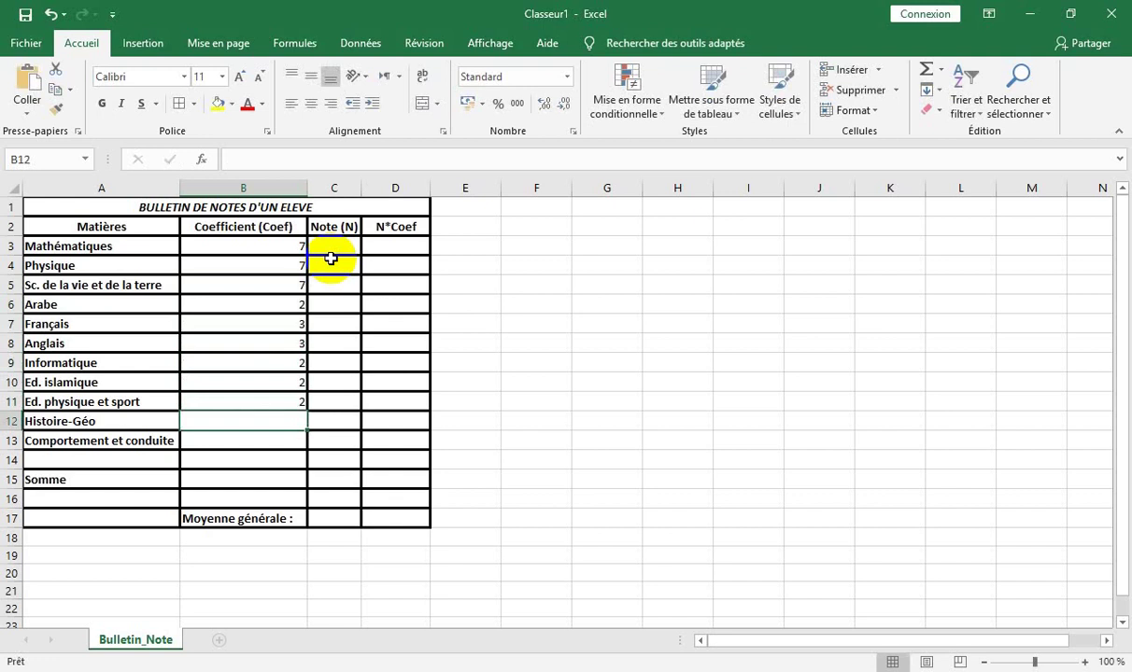
pyautogui.write('2')
pyautogui.press('Return')
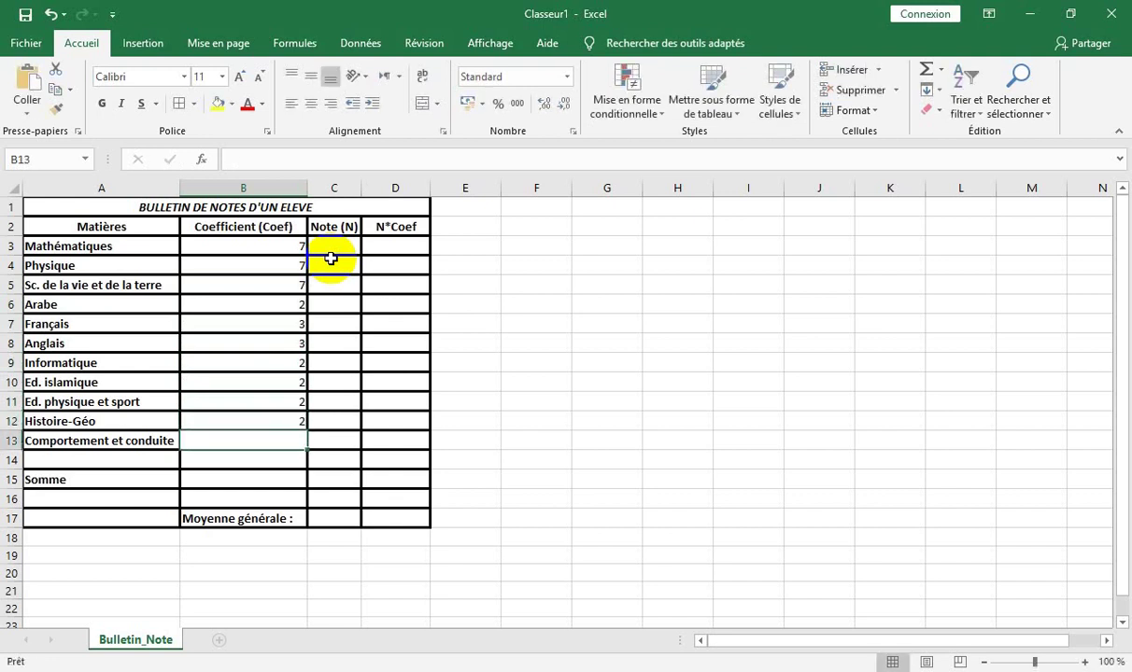
pyautogui.write('1')
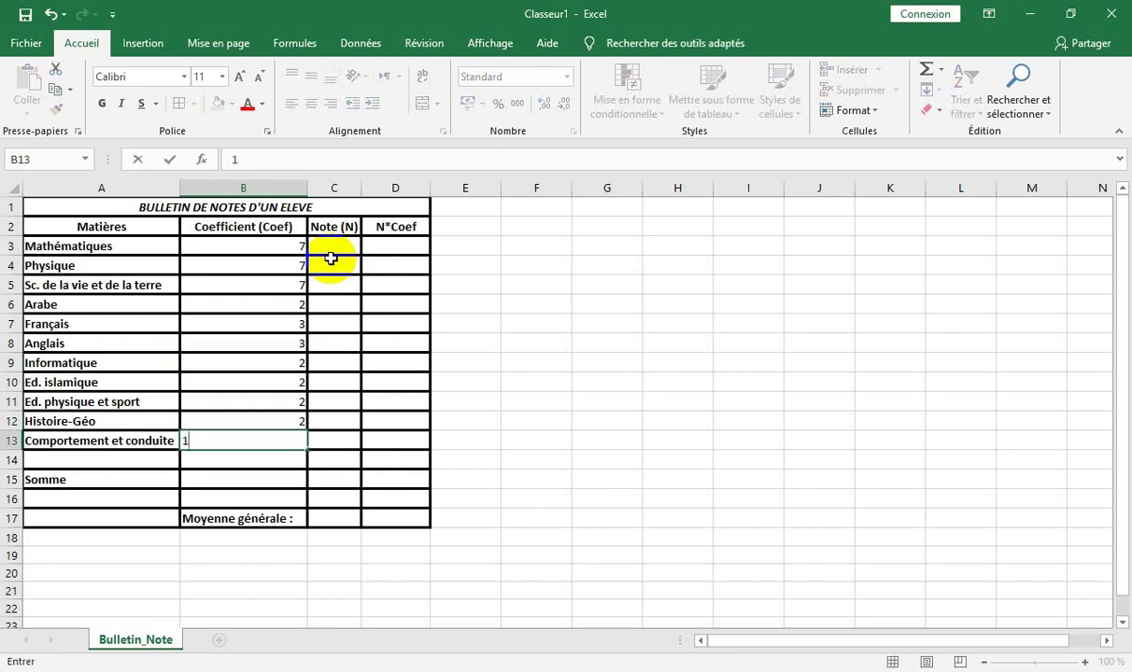
pyautogui.press('Tab')
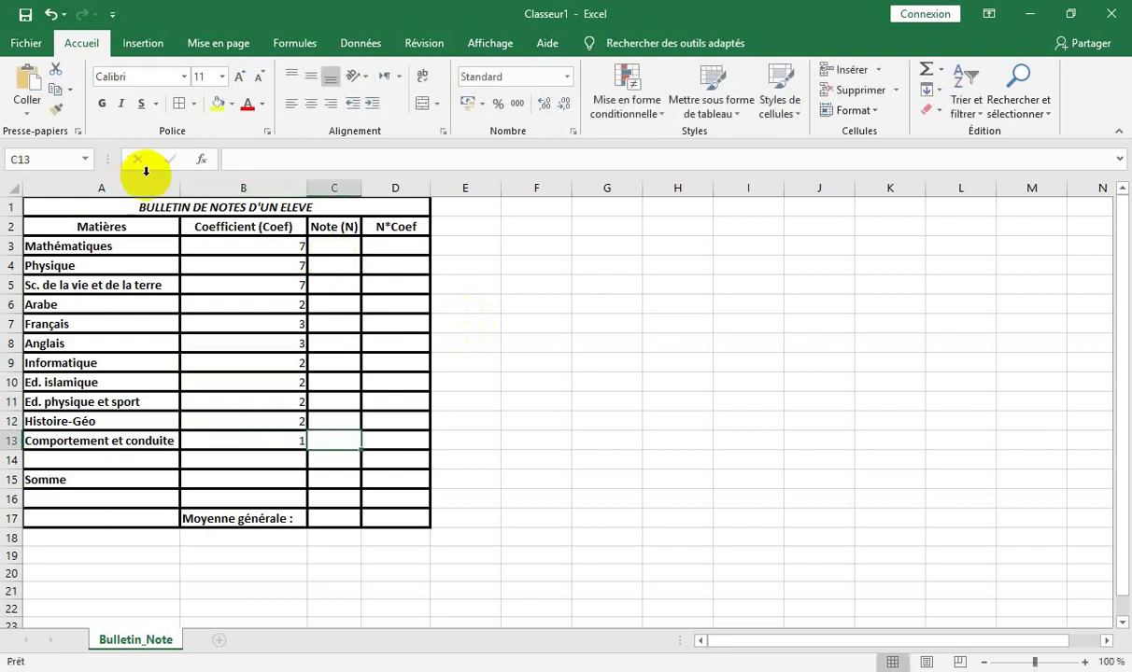
# Step: Make the coefficients in B3:B13 bold and centre them horizontally
pyautogui.moveTo(288, 241); pyautogui.dragTo(298, 441)
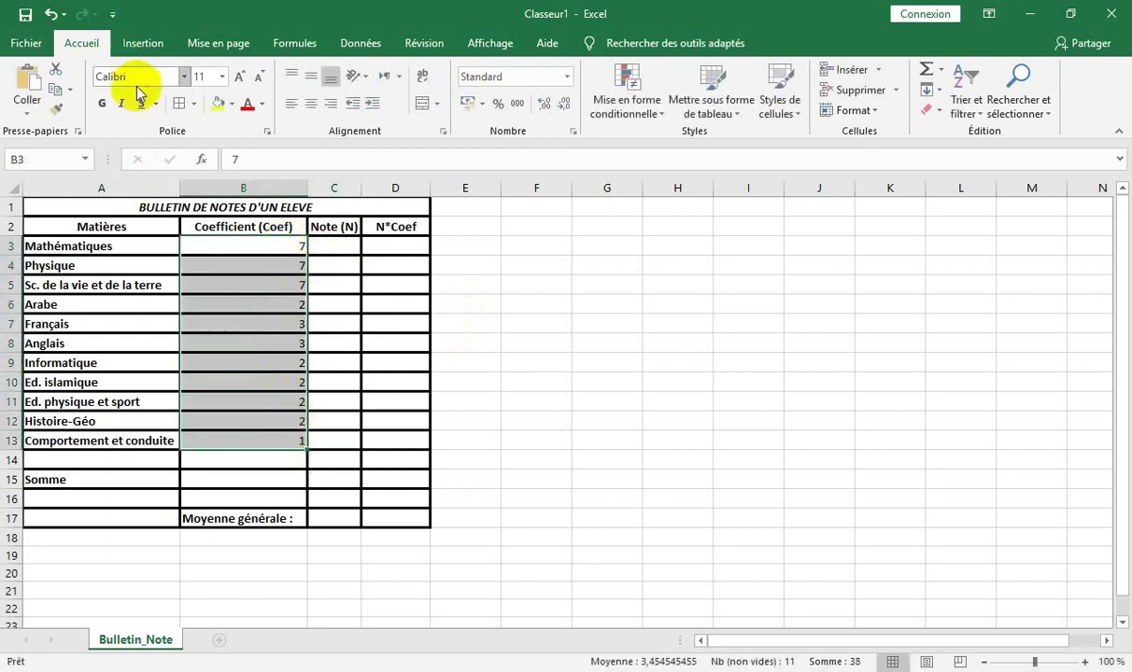
pyautogui.click(102, 104)
pyautogui.click(310, 103)
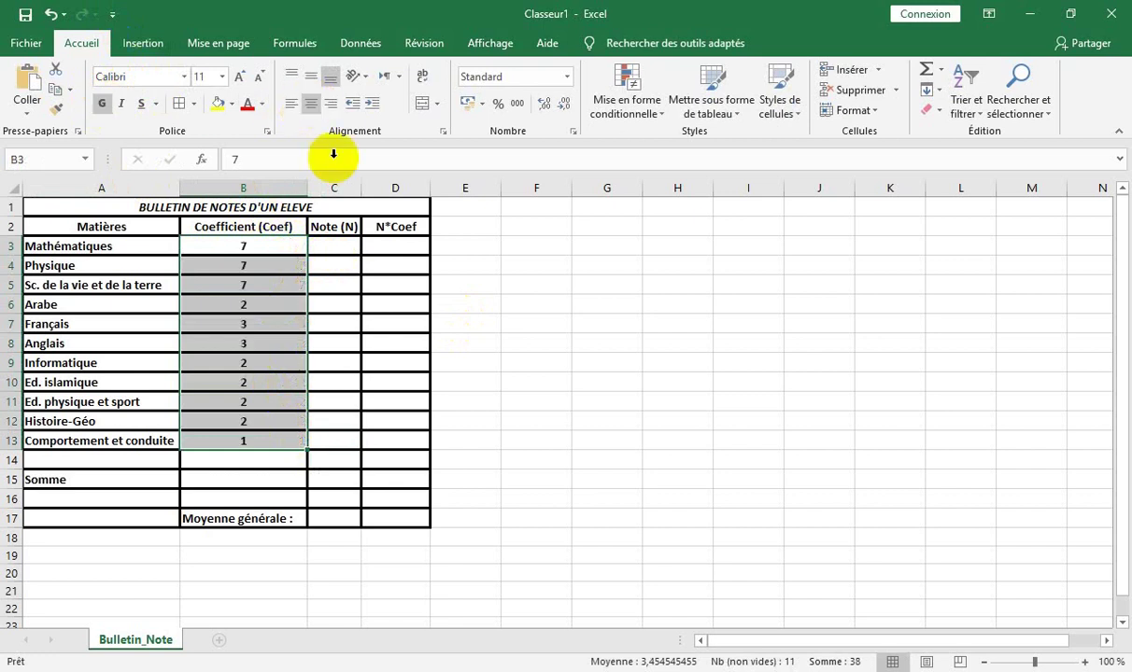
# Step: Enter the grades 18, 18 and 15 in C3:C5 for Mathématiques, Physique and Sc. de la vie et de la terre
pyautogui.click(336, 245)
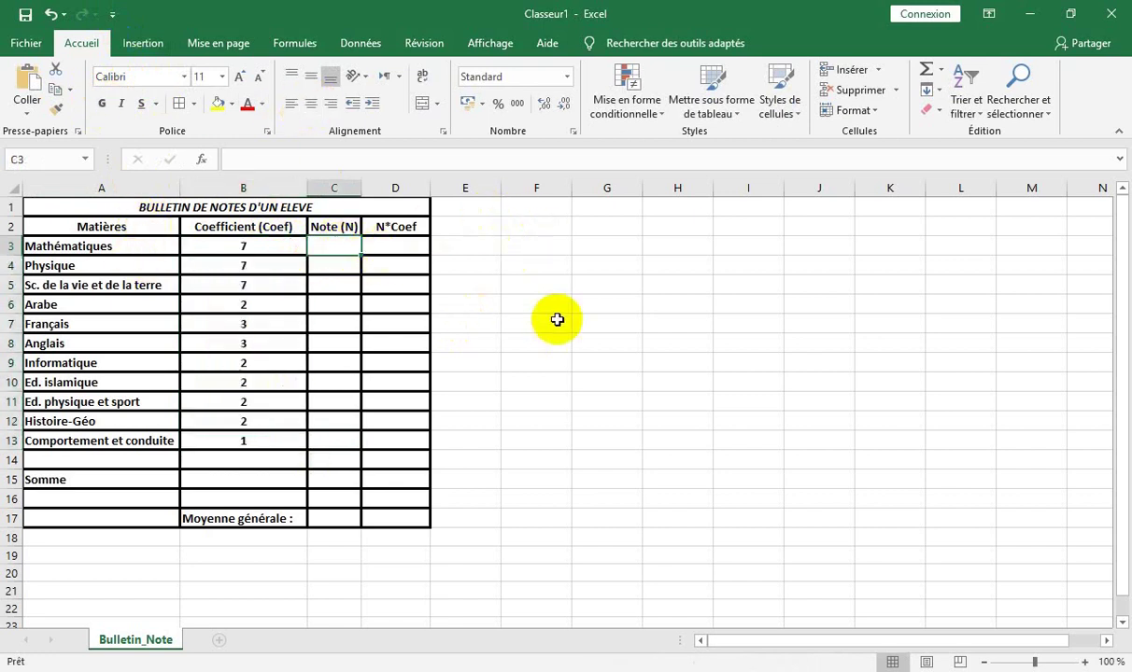
pyautogui.write('1')
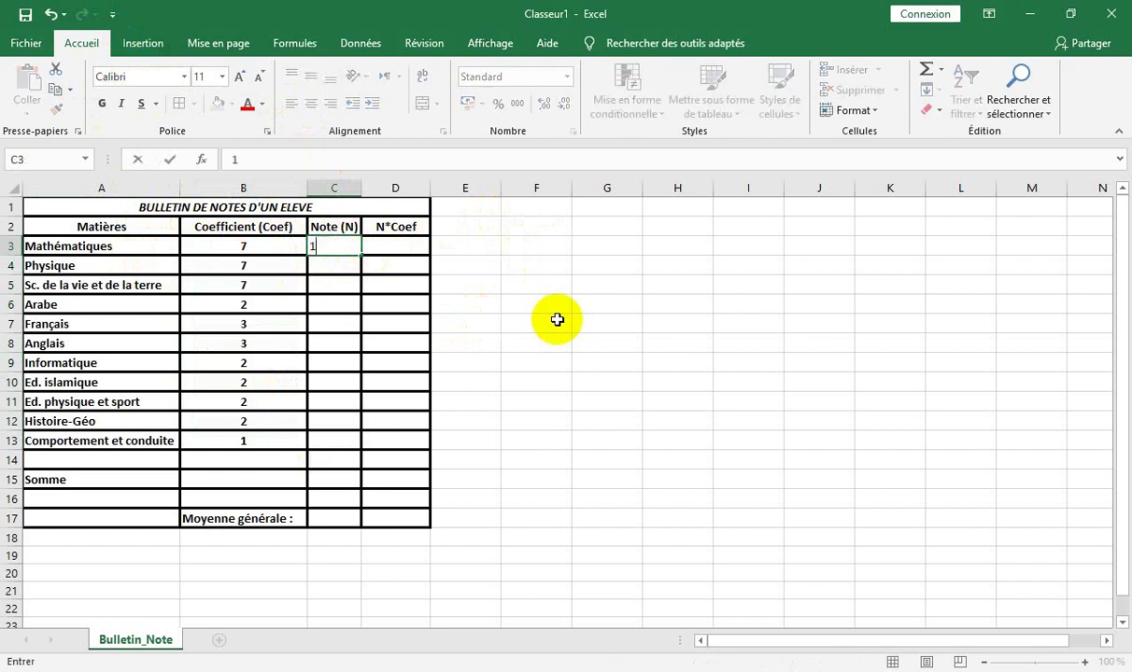
pyautogui.write('8')
pyautogui.press('Return')
pyautogui.write('1')
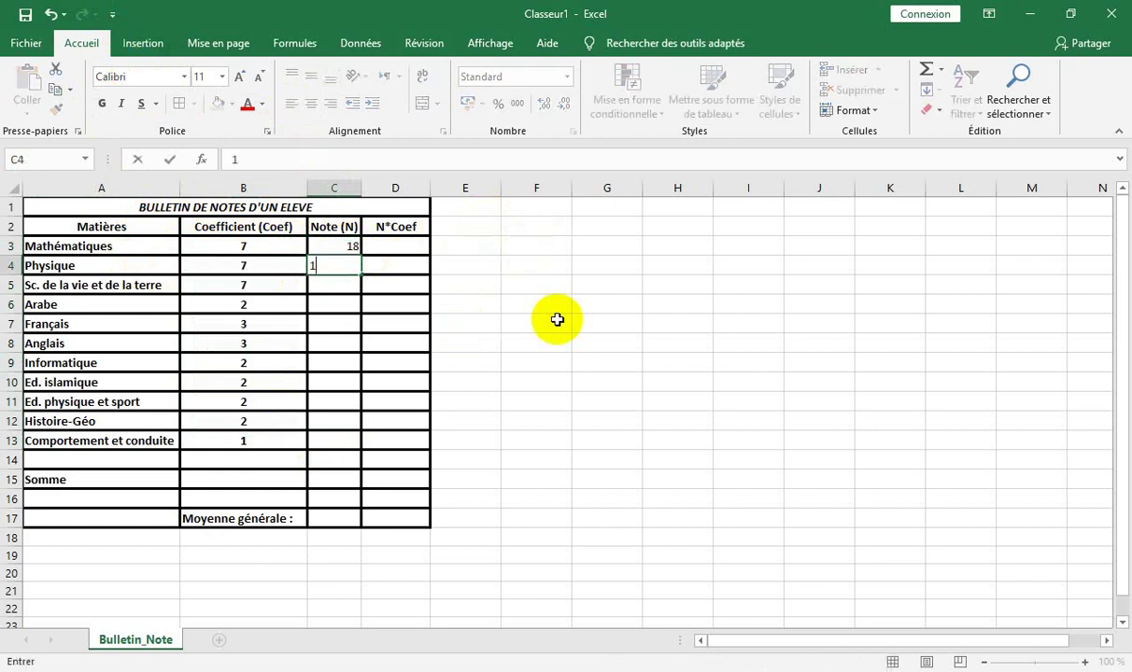
pyautogui.write('8')
pyautogui.press('Return')
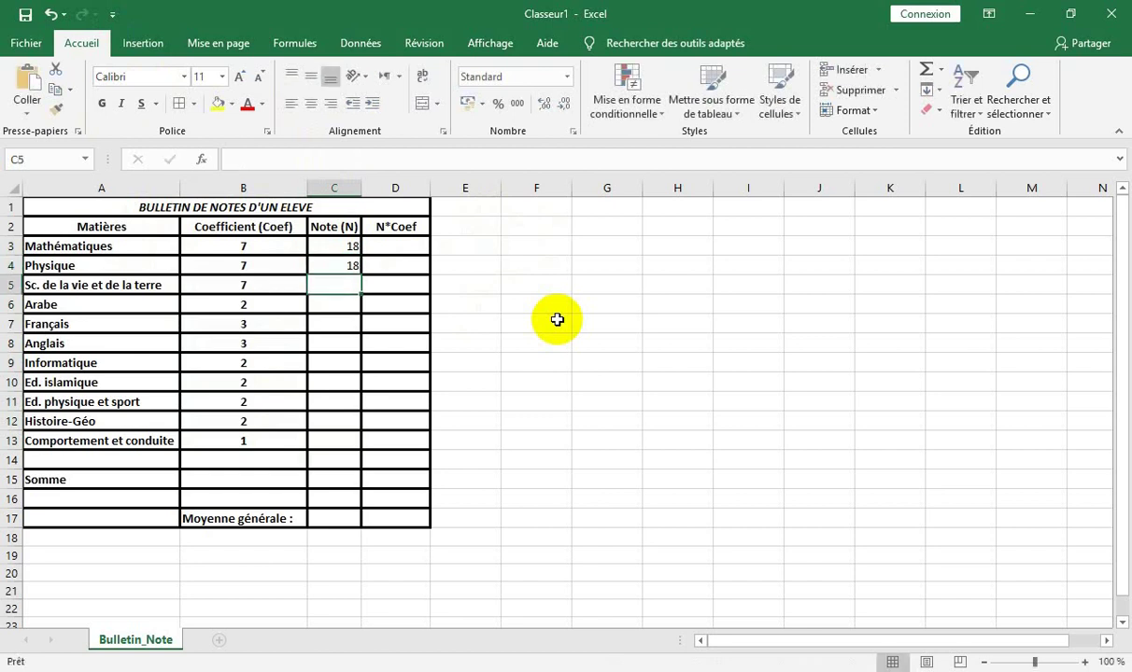
pyautogui.write('15')
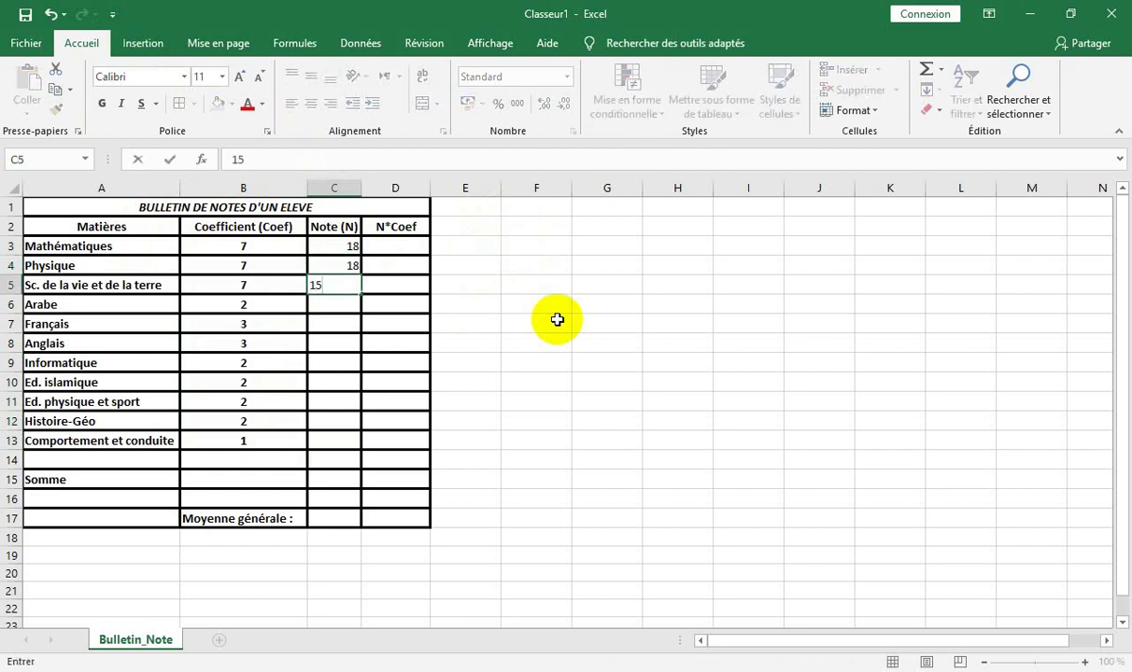
pyautogui.press('Return')
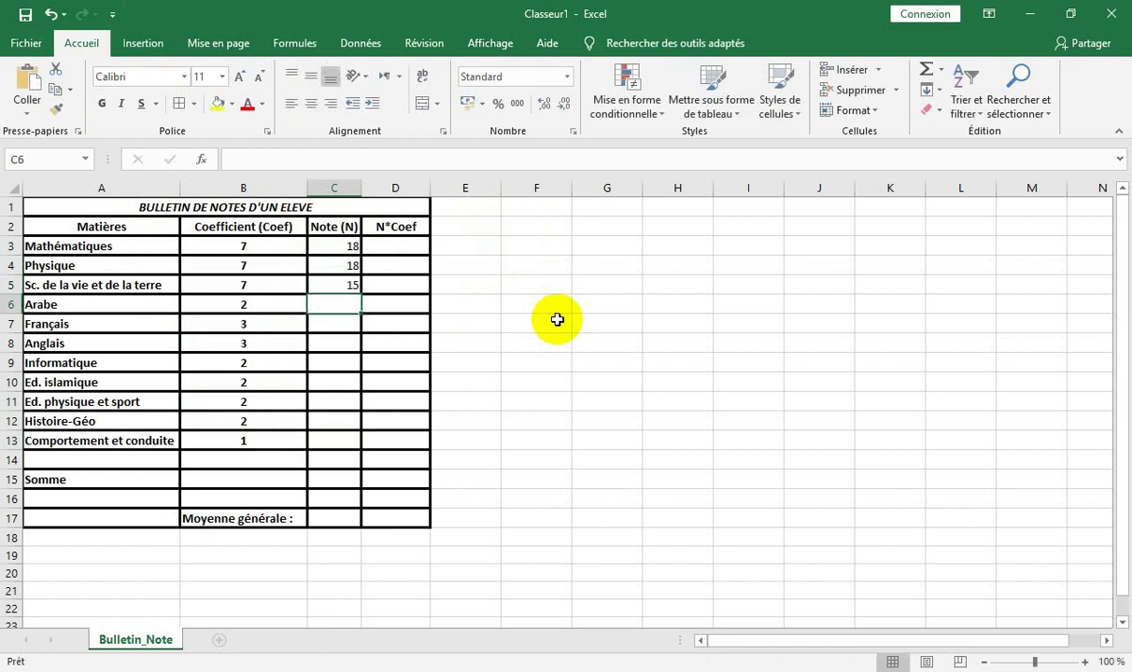
# Step: Enter the grades 16, 16 and 16.5 in C6:C8 for Arabe, Français and Anglais
pyautogui.write('1')
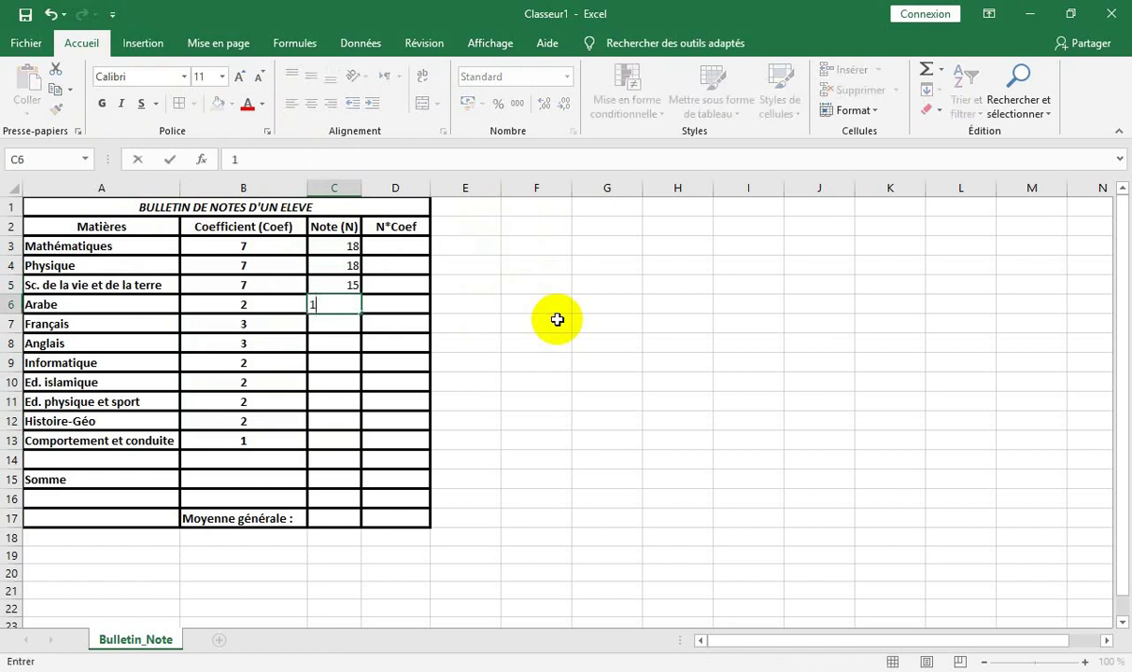
pyautogui.write('6')
pyautogui.press('Return')
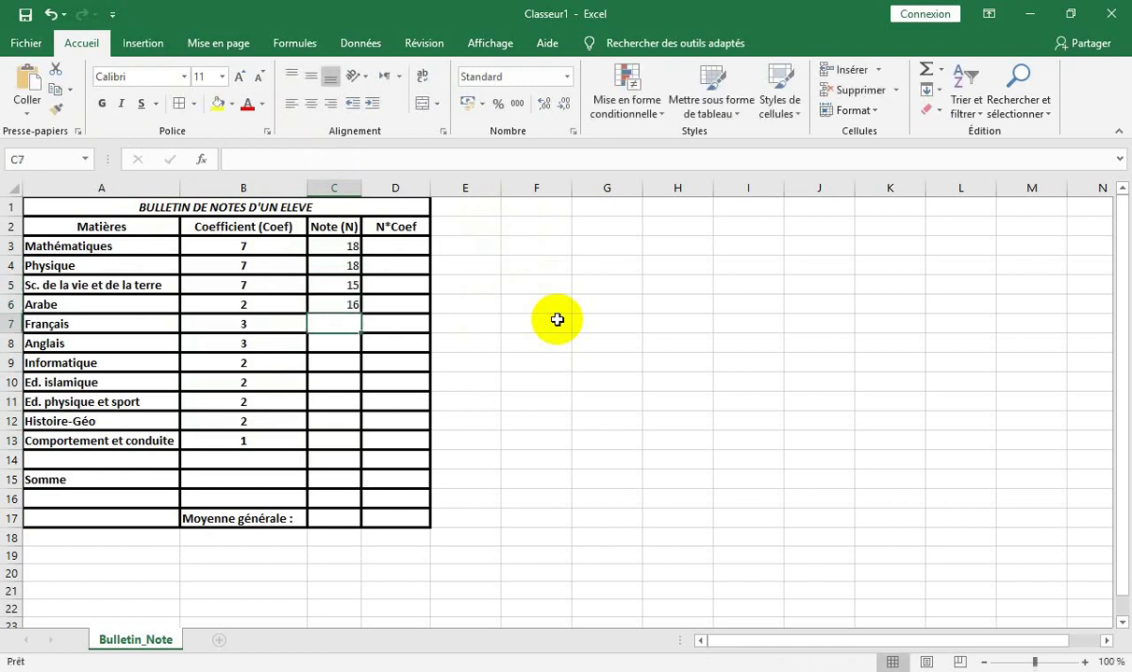
pyautogui.write('16')
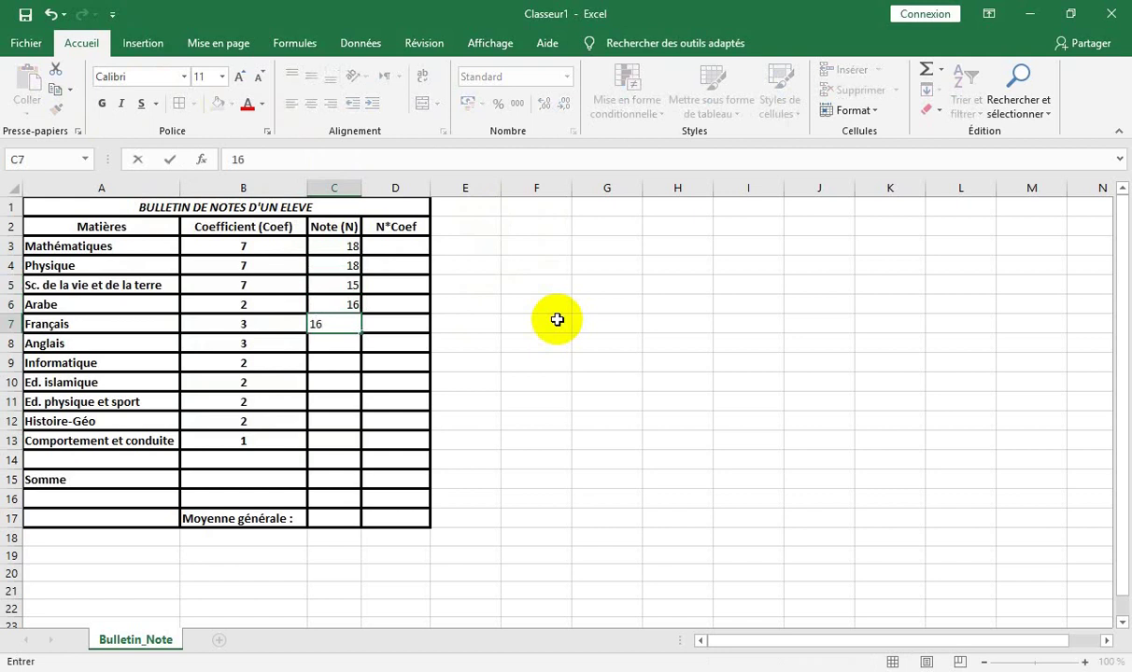
pyautogui.press('Return')
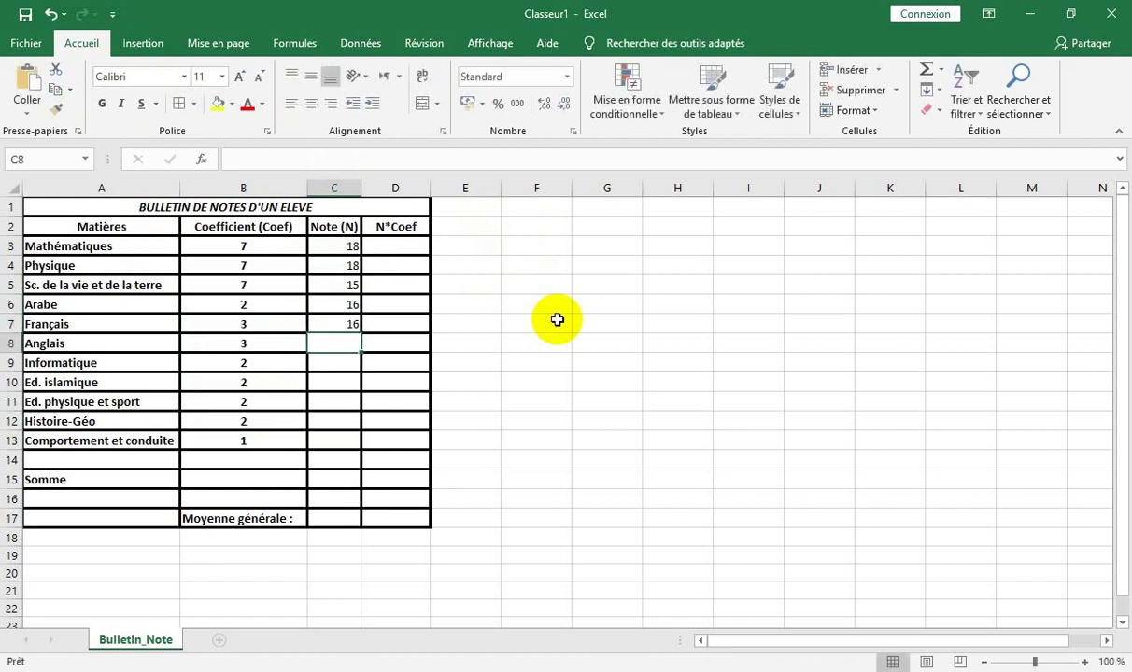
pyautogui.write('1')
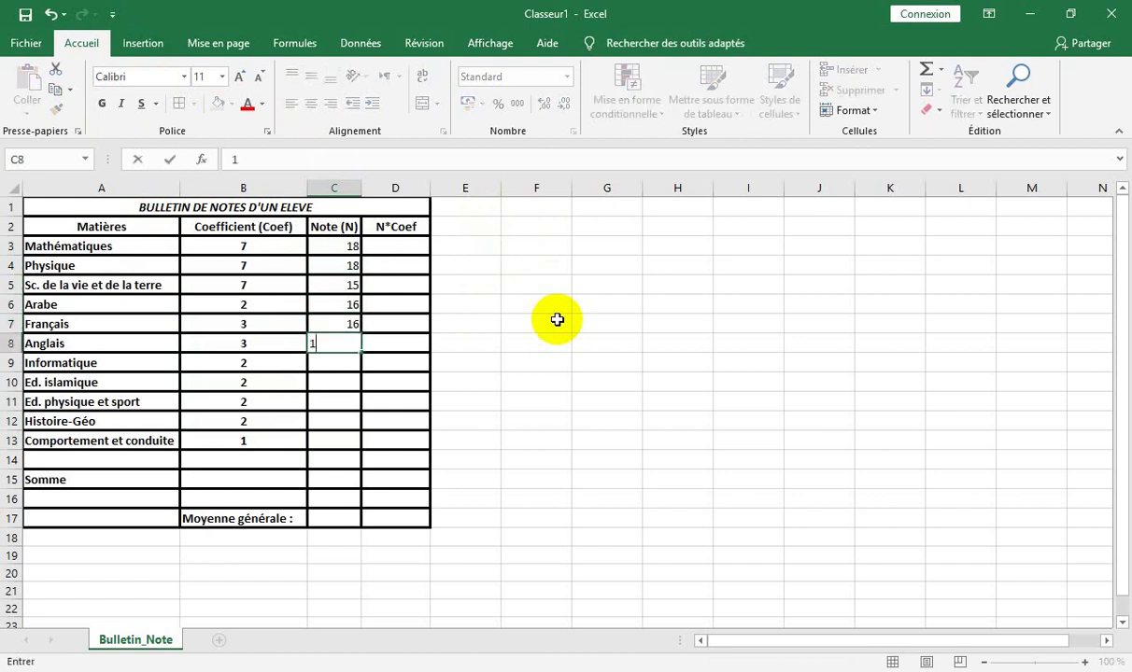
pyautogui.write('6.')
pyautogui.write('5')
pyautogui.press('Return')
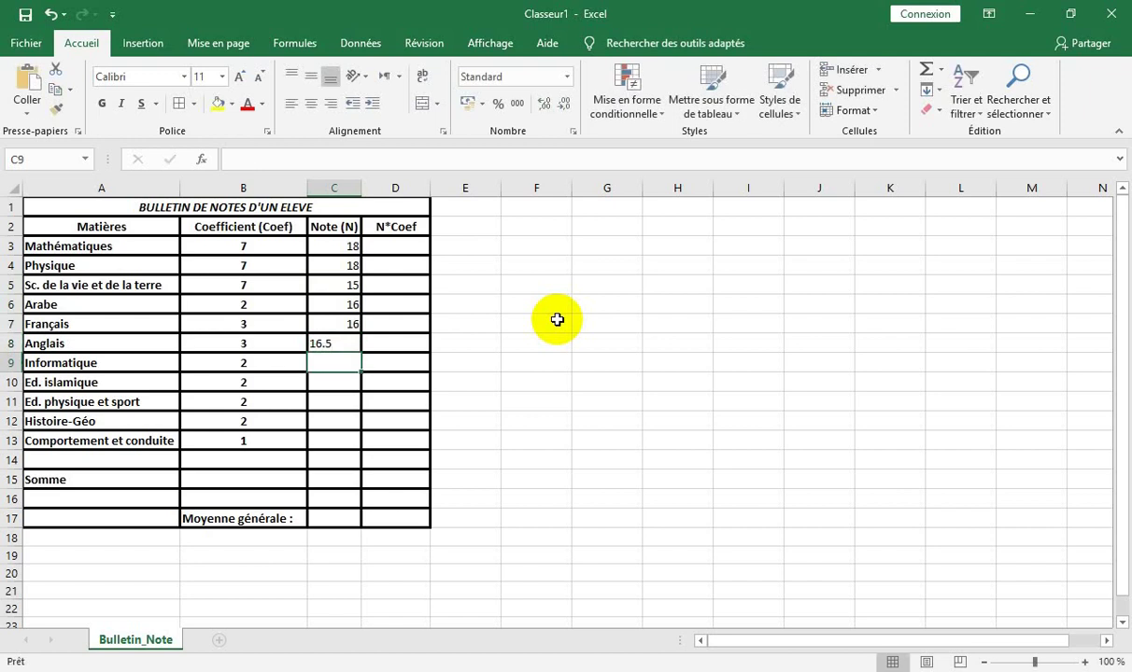
# Step: Enter the grades 18, 18, 19, 14 and 20 in C9:C13 for Informatique through Comportement et conduite
pyautogui.write('1')
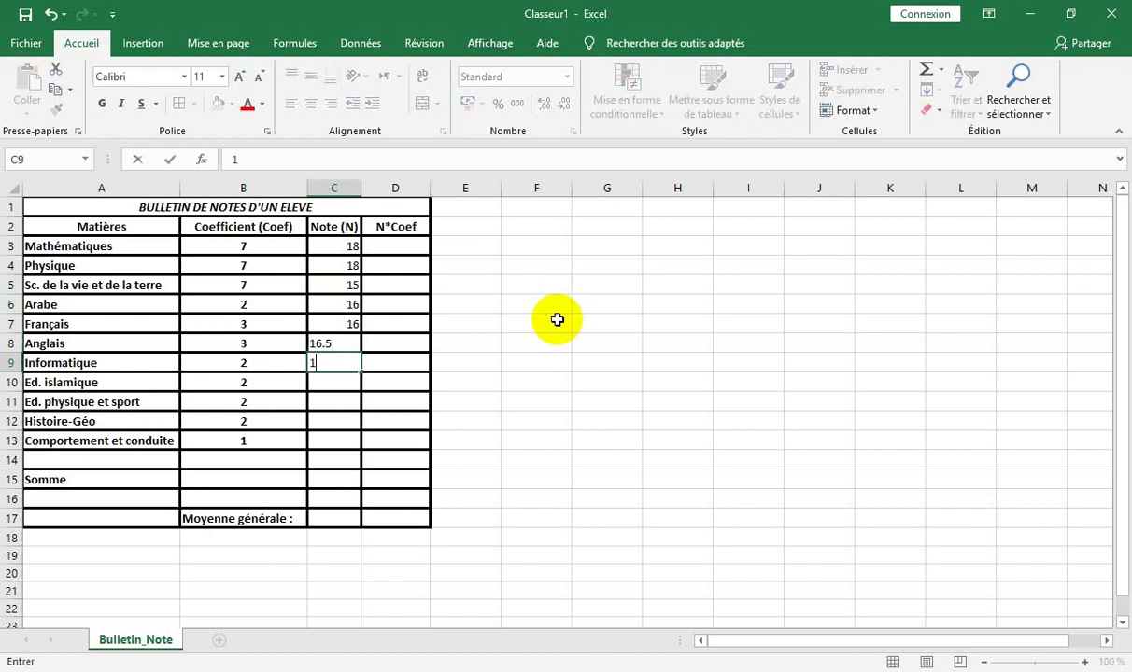
pyautogui.write('8')
pyautogui.press('Return')
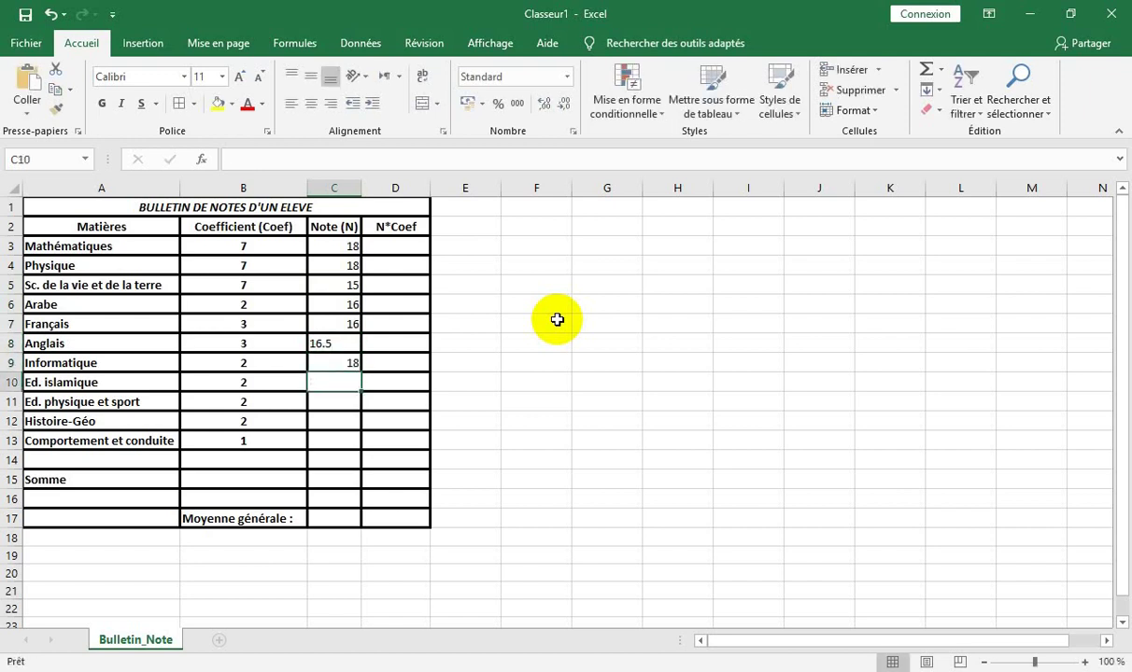
pyautogui.write('18')
pyautogui.press('Return')
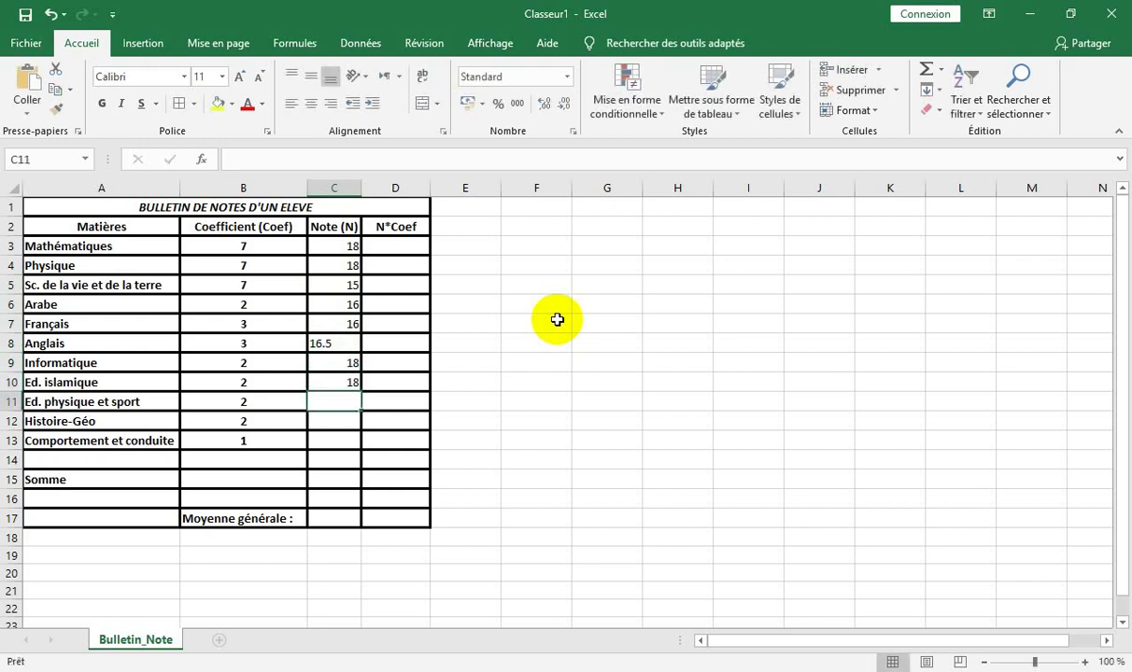
pyautogui.write('19')
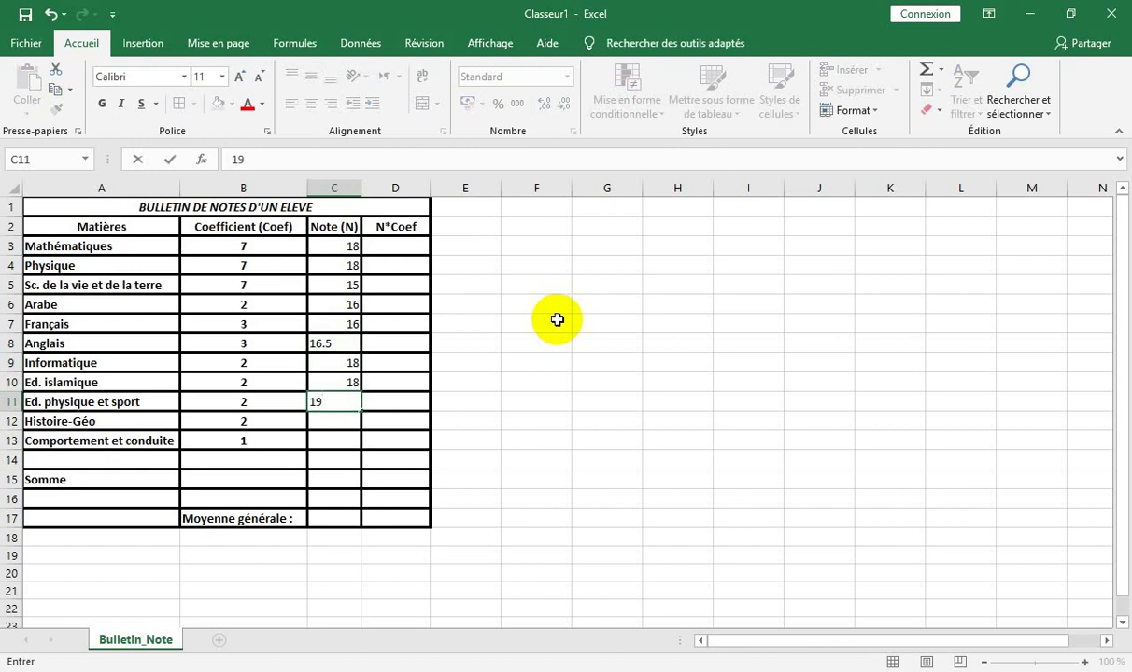
pyautogui.press('Return')
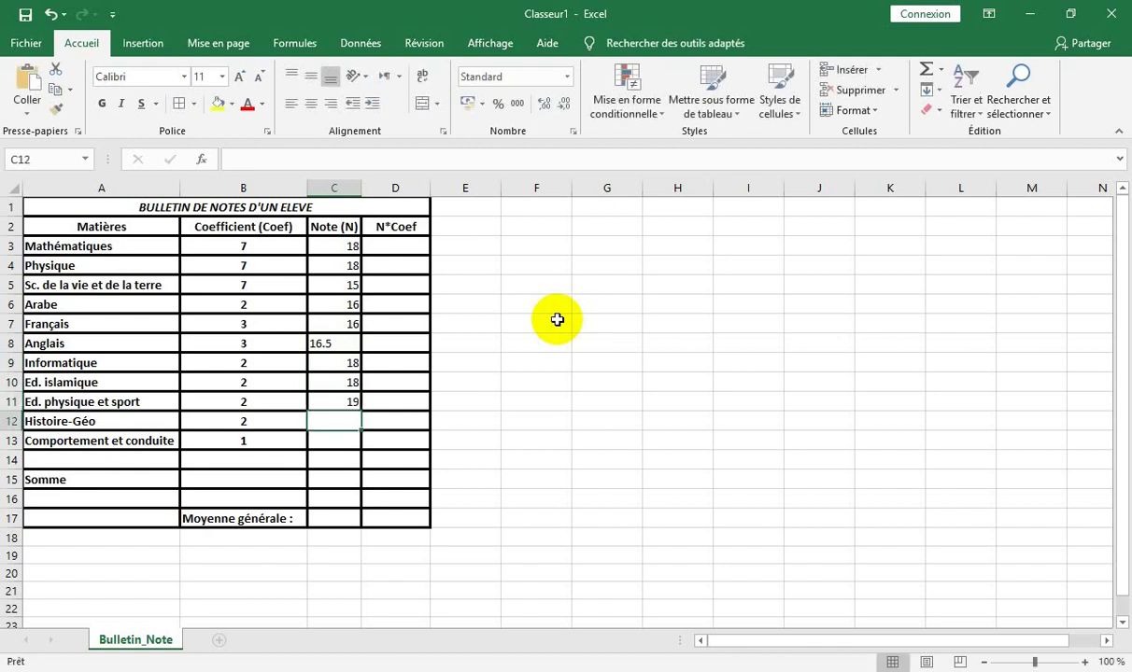
pyautogui.write('14')
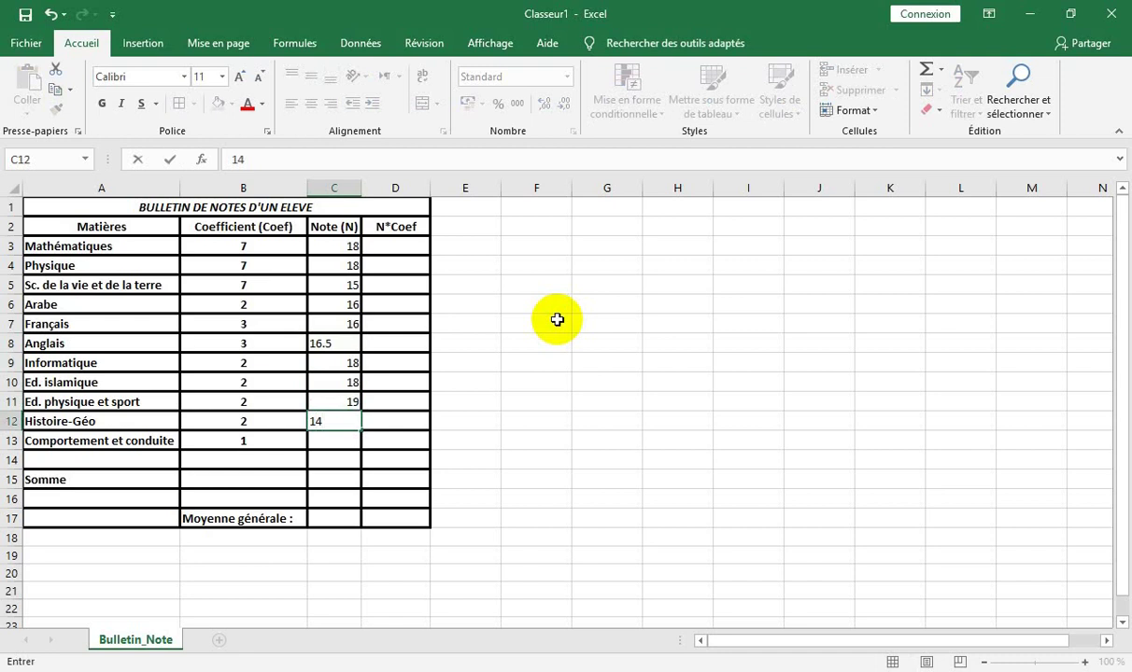
pyautogui.press('Return')
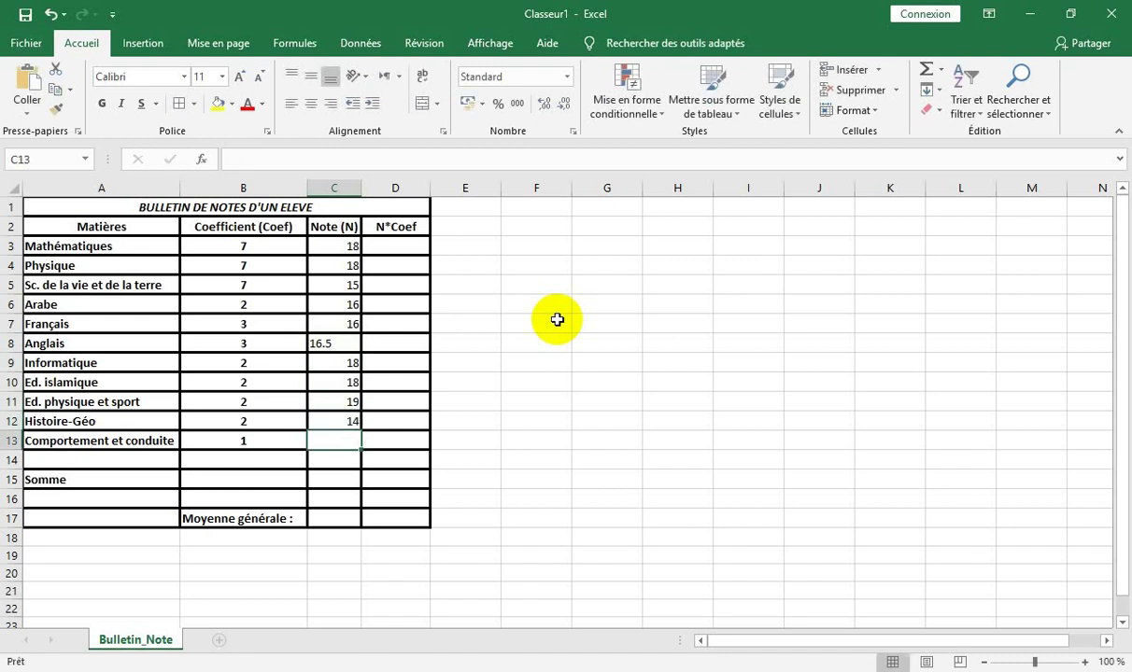
pyautogui.write('2')
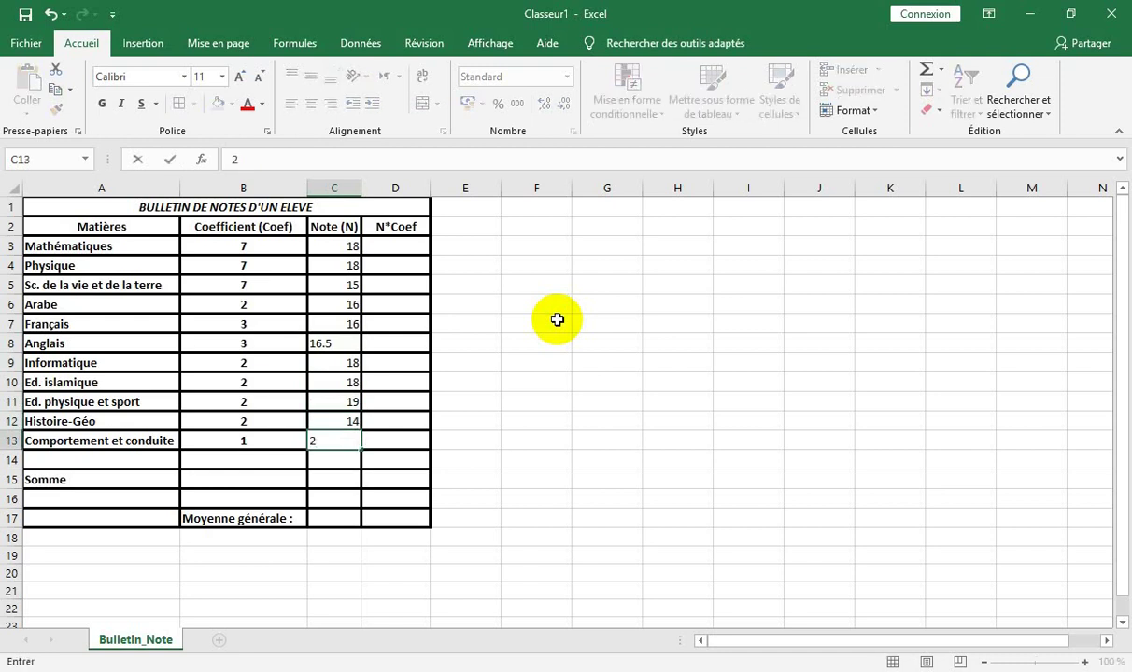
pyautogui.write('0')
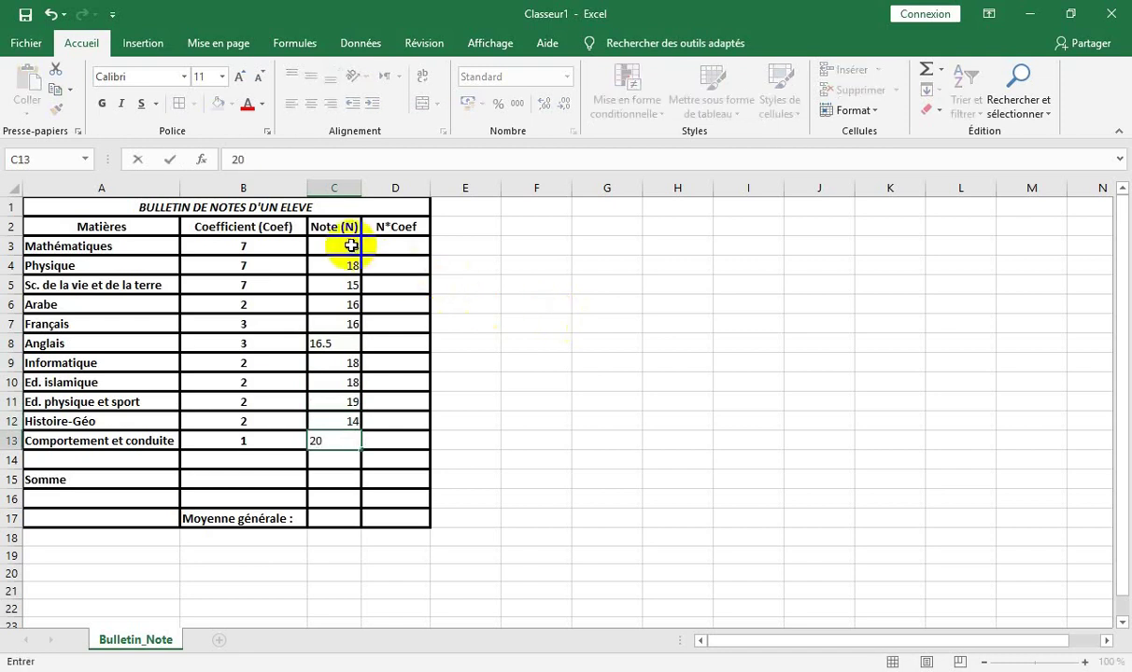
# Step: Make the grades in C3:C13 bold and centred, and centre the Somme label in A15
pyautogui.moveTo(350, 245); pyautogui.dragTo(344, 445)
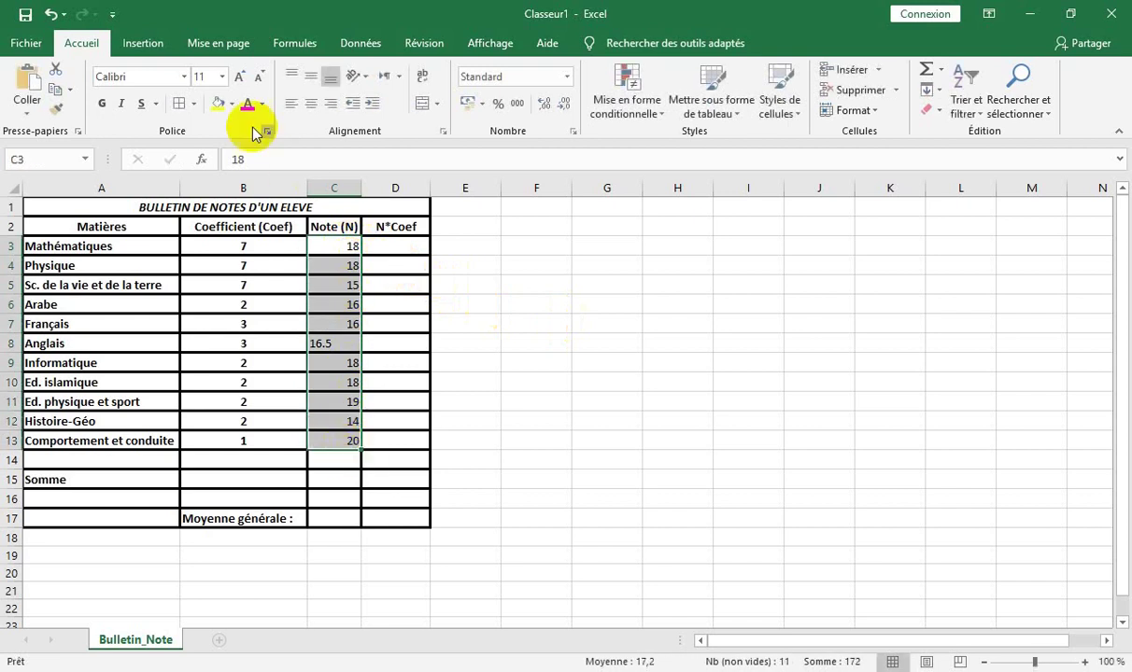
pyautogui.click(105, 104)
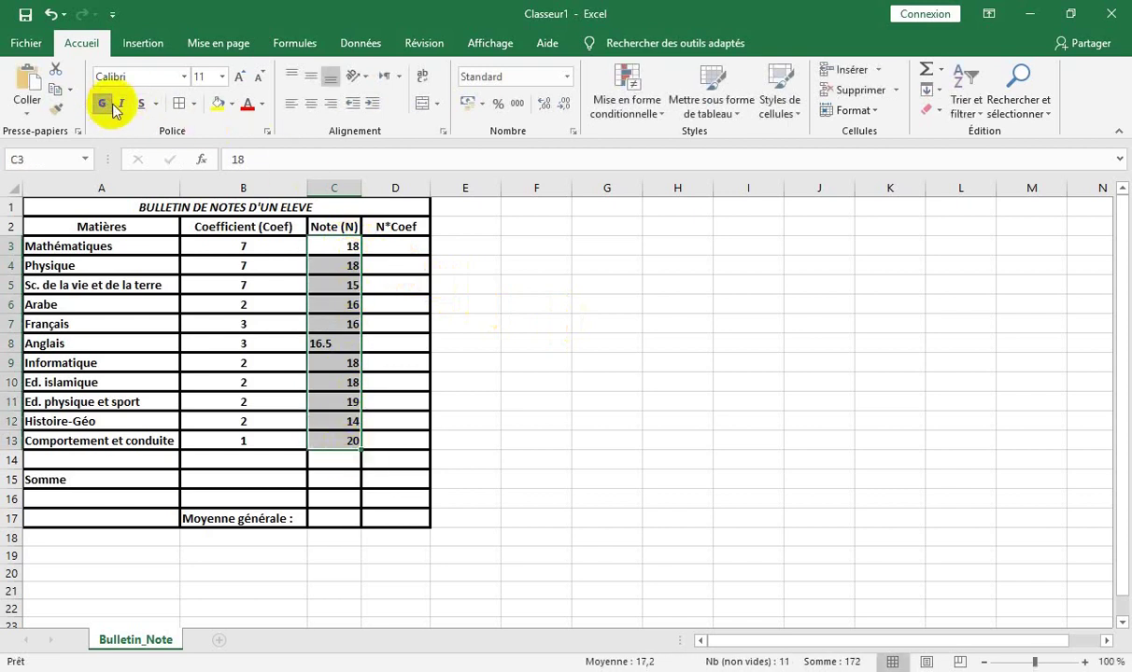
pyautogui.click(313, 104)
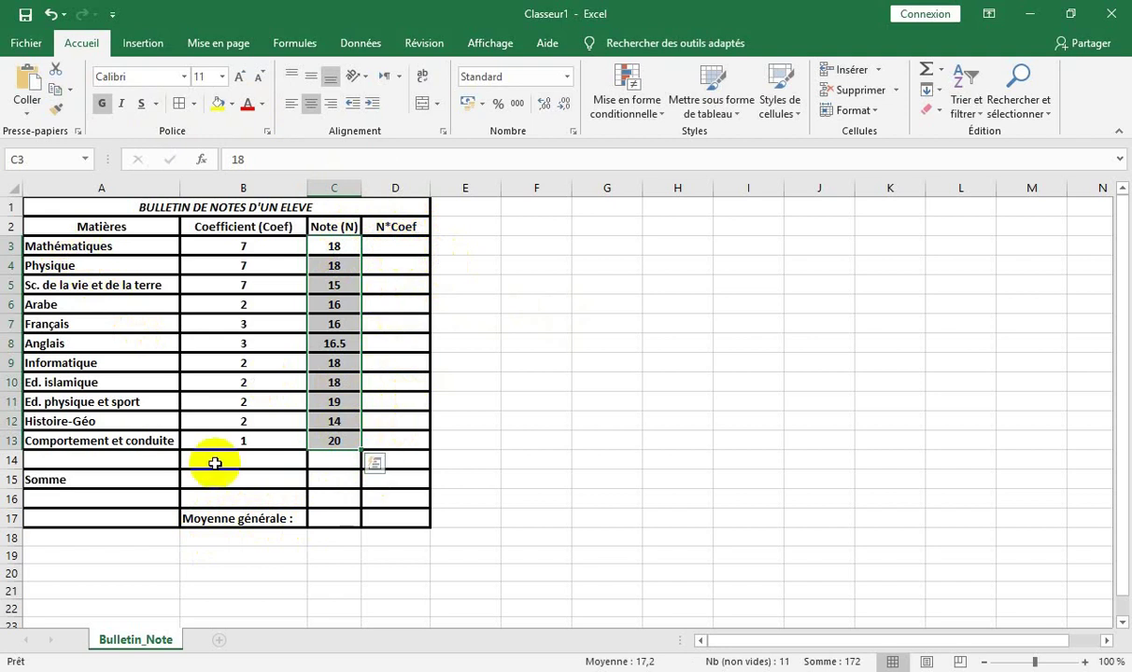
pyautogui.click(54, 479)
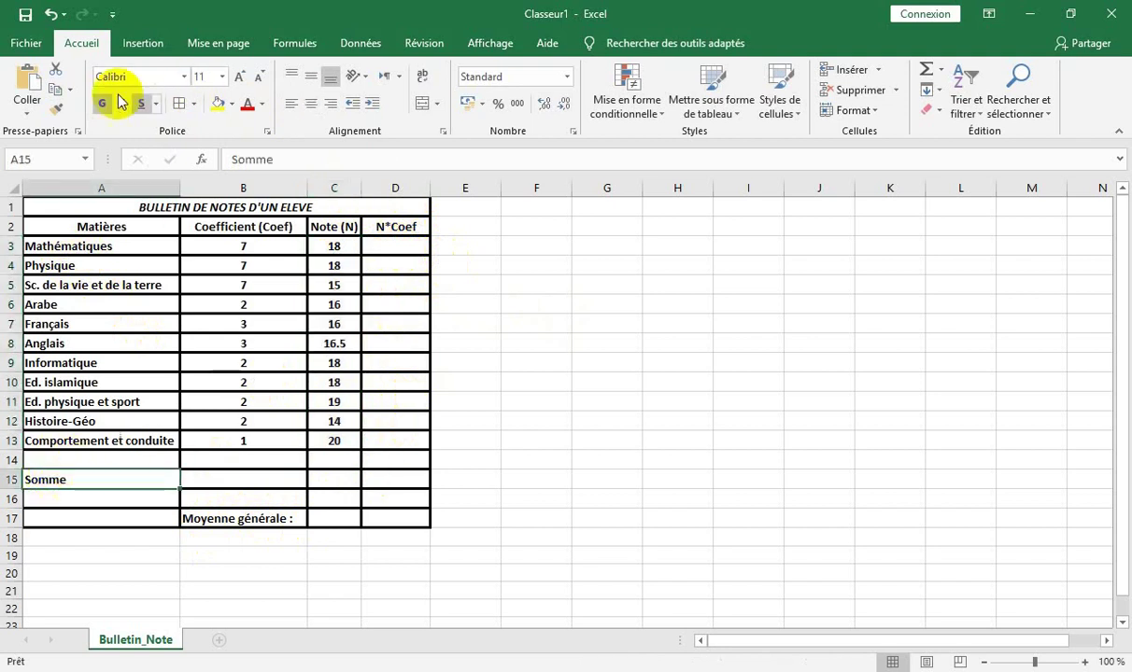
pyautogui.click(314, 104)
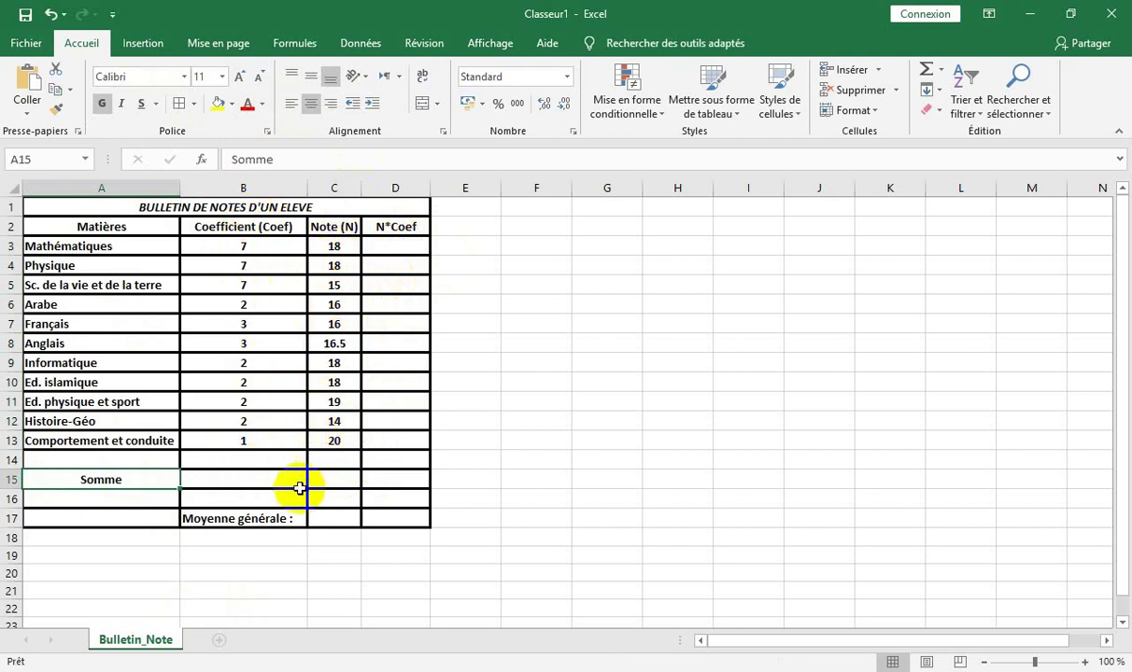
# Step: Begin a formula in D3 for the N*Coef value of Mathématiques
pyautogui.click(389, 245)
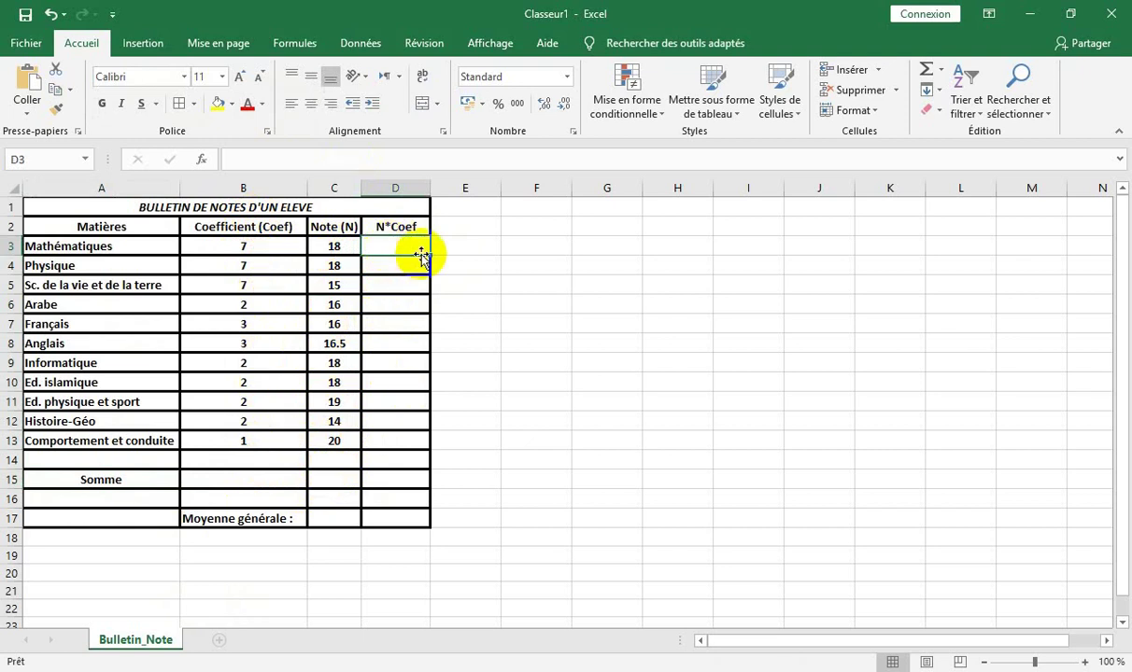
pyautogui.write('=')
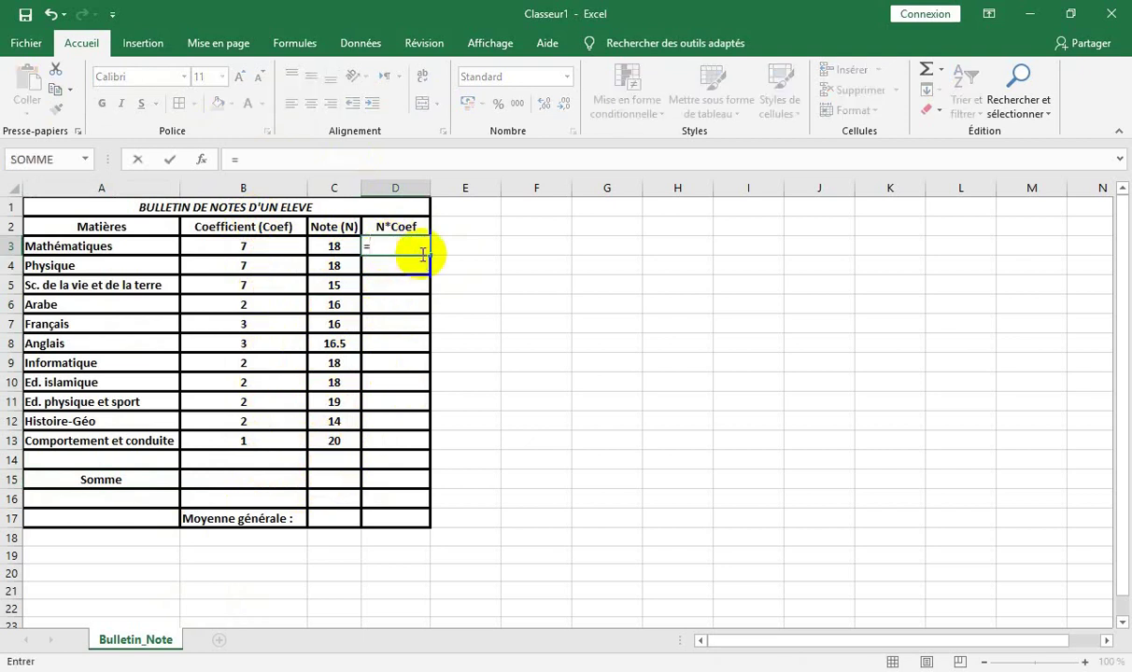
pyautogui.click(269, 248)
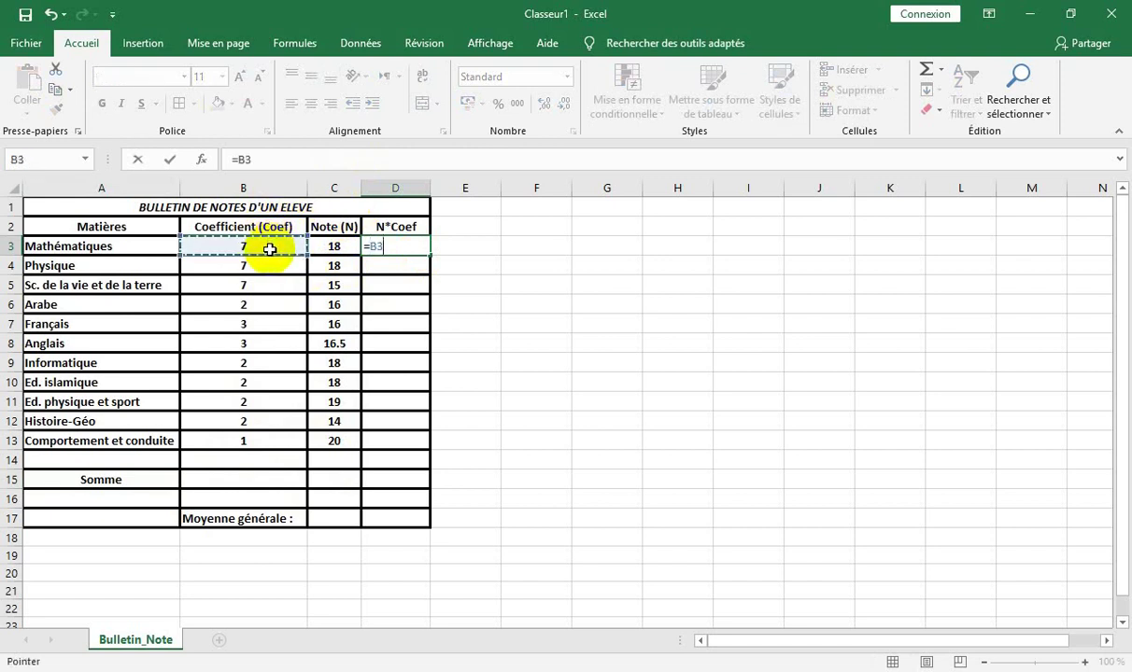
pyautogui.write('*')
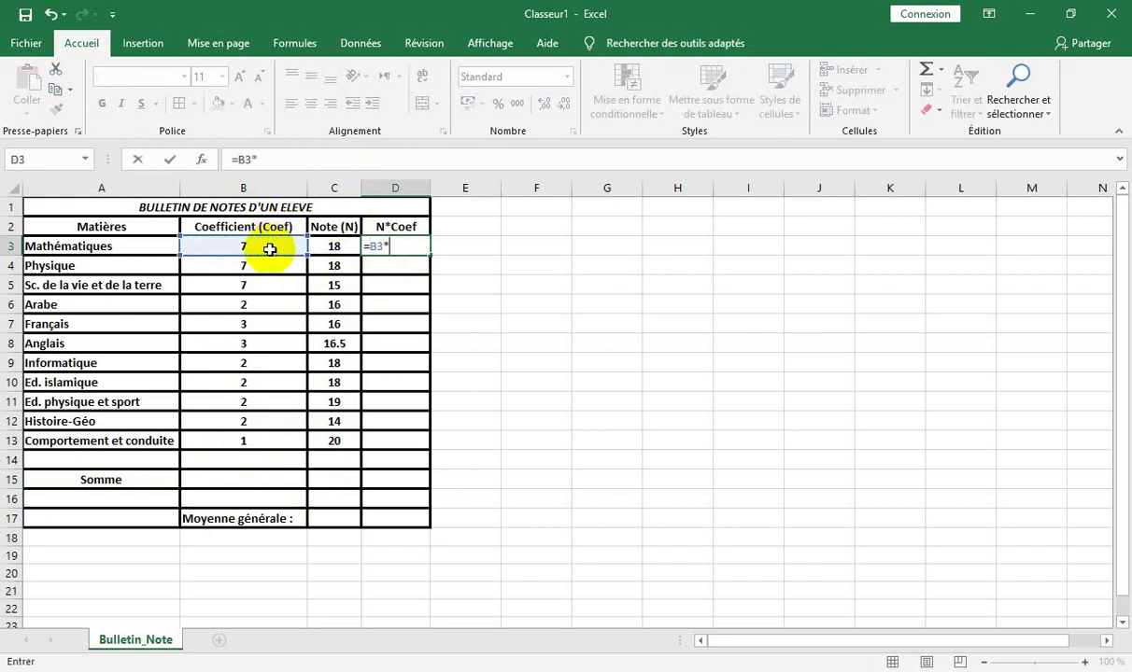
pyautogui.click(341, 245)
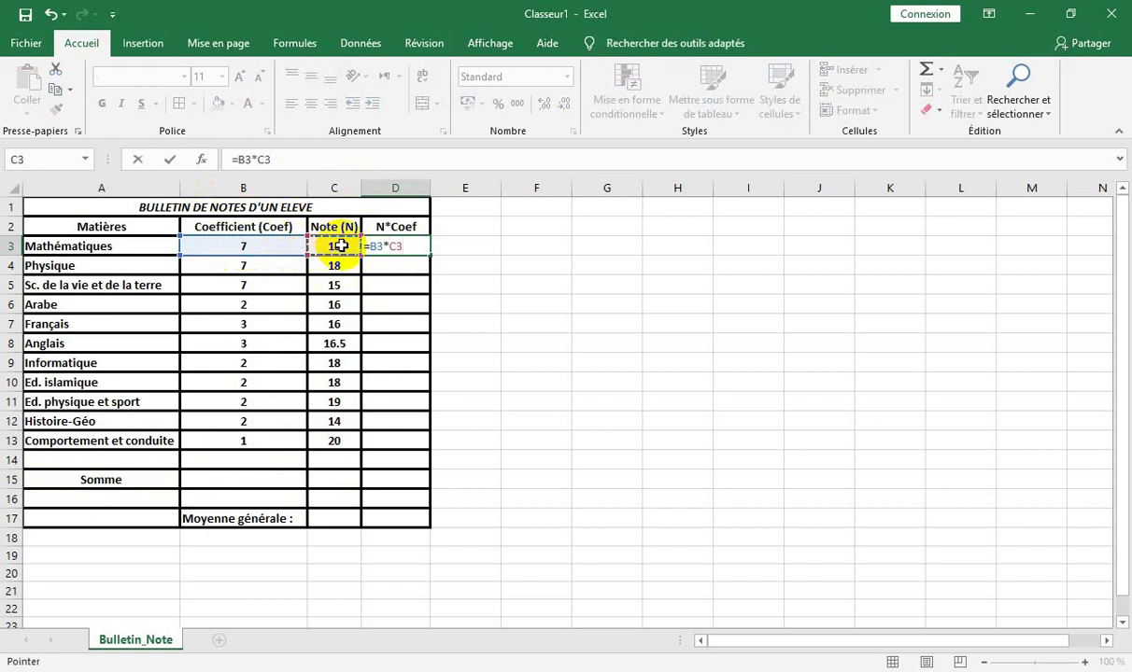
pyautogui.press('BackSpace')
pyautogui.press('BackSpace')
pyautogui.press('BackSpace')
pyautogui.press('BackSpace')
pyautogui.press('BackSpace')
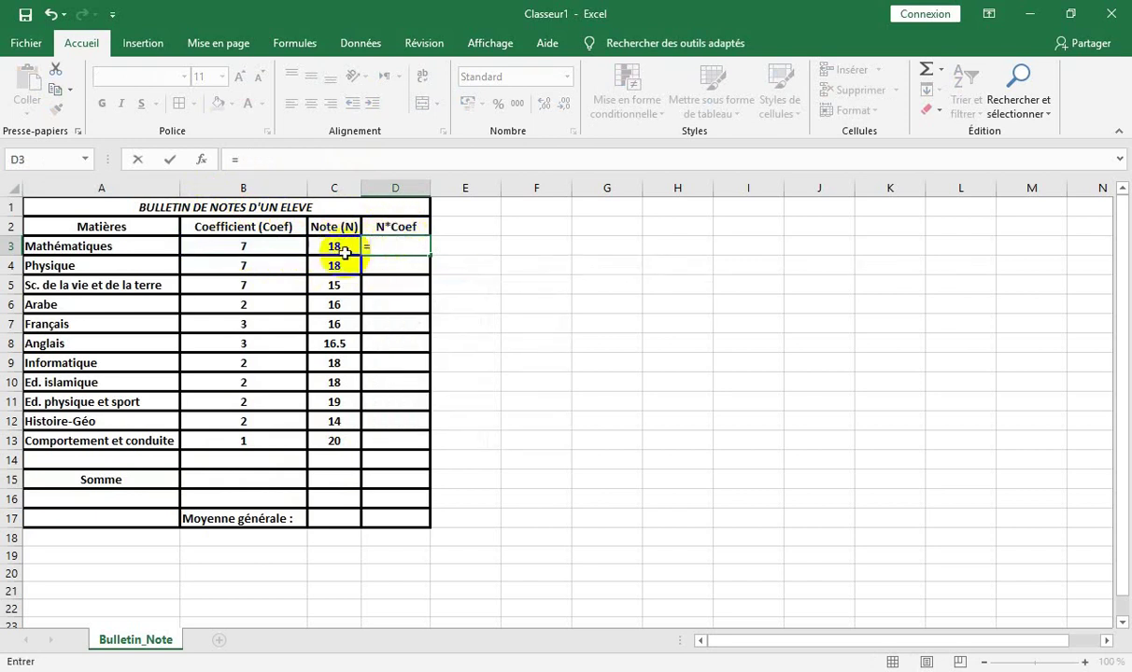
# Step: Complete the D3 formula as =C3*B3 to multiply the Mathématiques grade by its coefficient
pyautogui.click(337, 245)
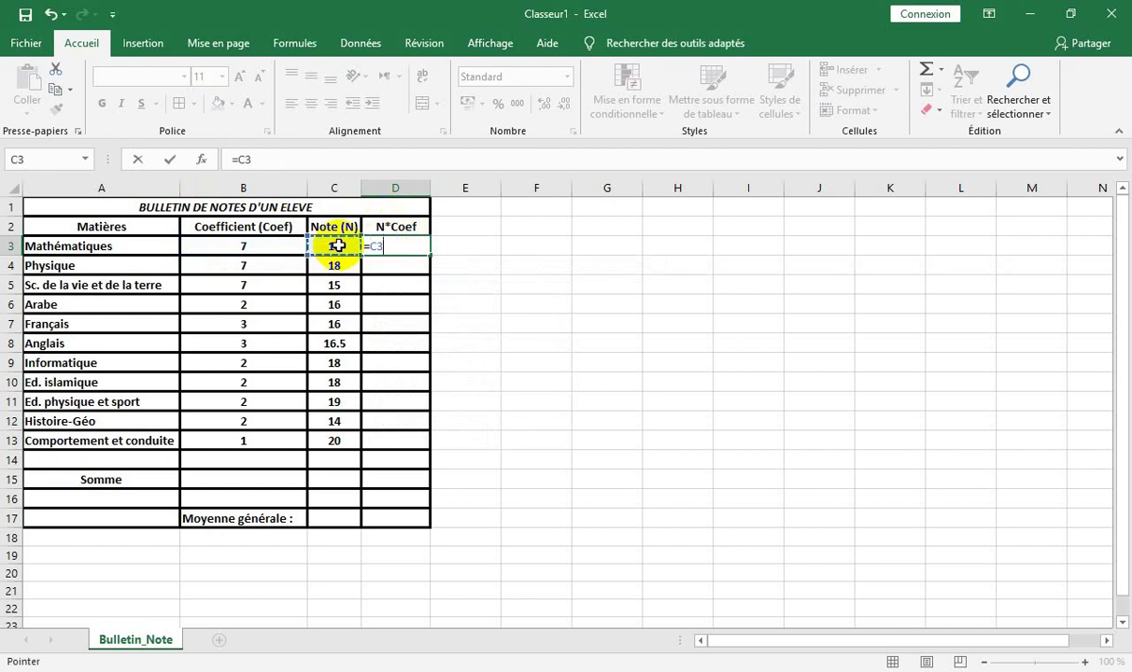
pyautogui.click(265, 245)
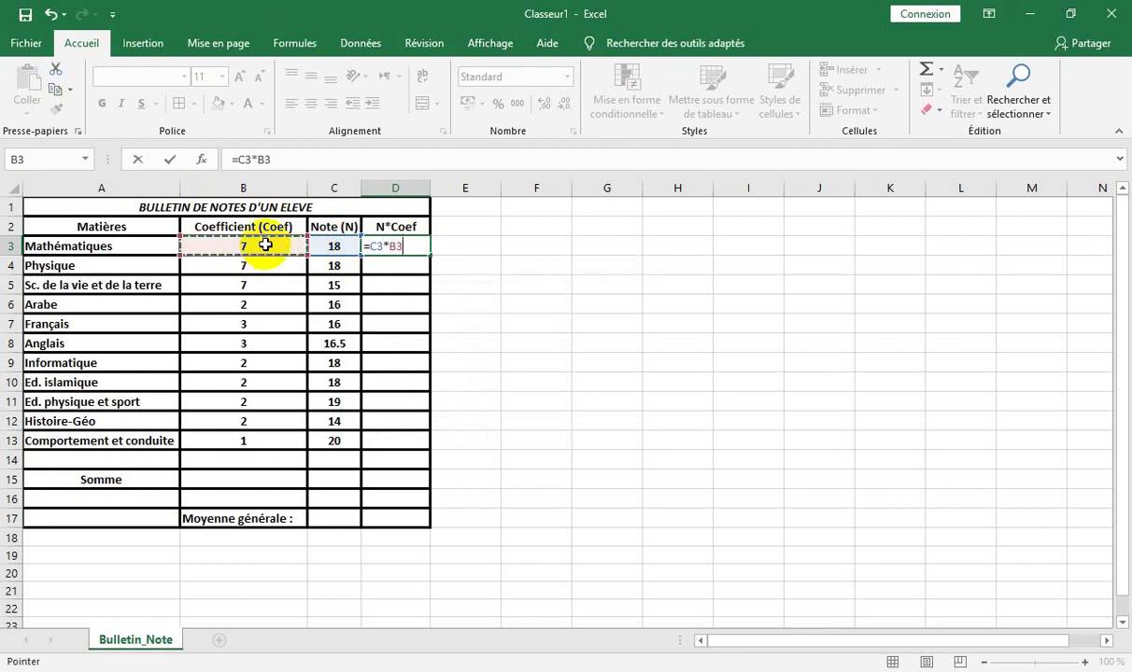
pyautogui.press('Return')
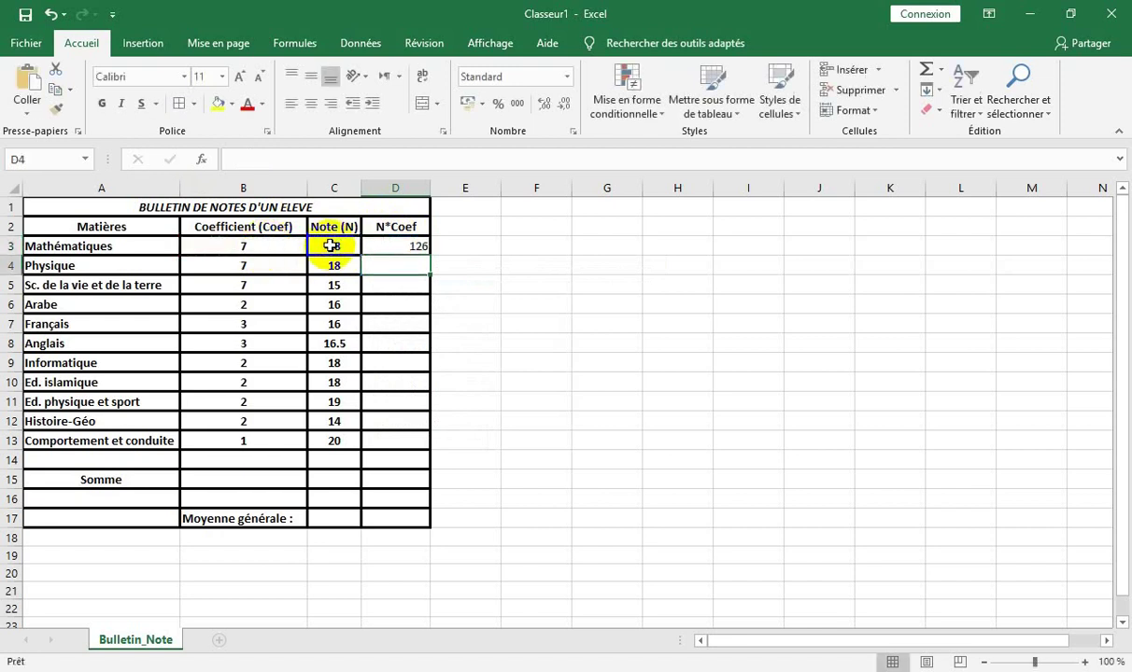
# Step: Copy the D3 formula down through D13 and widen column D
pyautogui.click(416, 246)
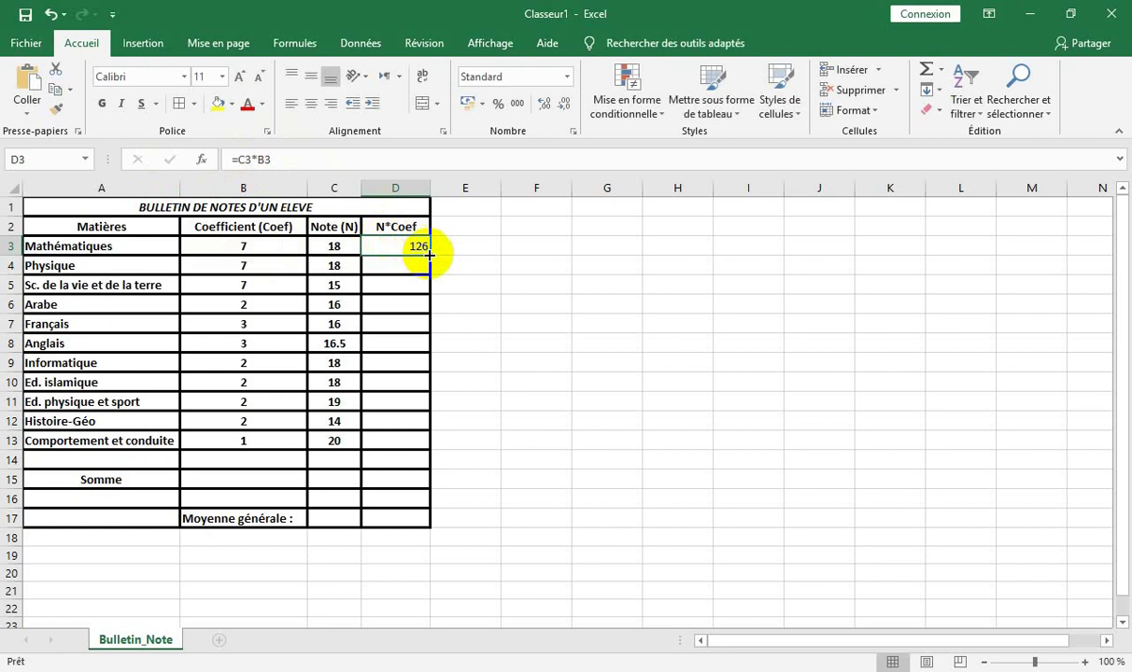
pyautogui.moveTo(428, 254); pyautogui.dragTo(422, 443)
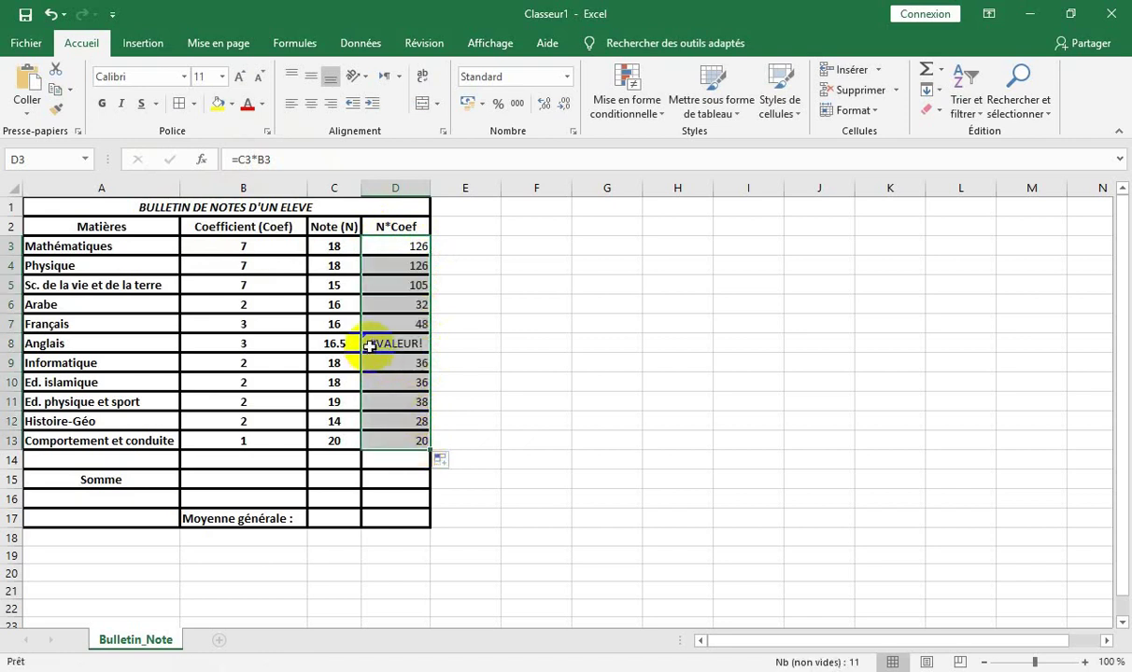
pyautogui.moveTo(430, 189); pyautogui.dragTo(469, 189)
pyautogui.click(454, 199)
# Step: Change the Anglais grade in C8 to 16,5 with a comma as the decimal separator
pyautogui.click(401, 346)
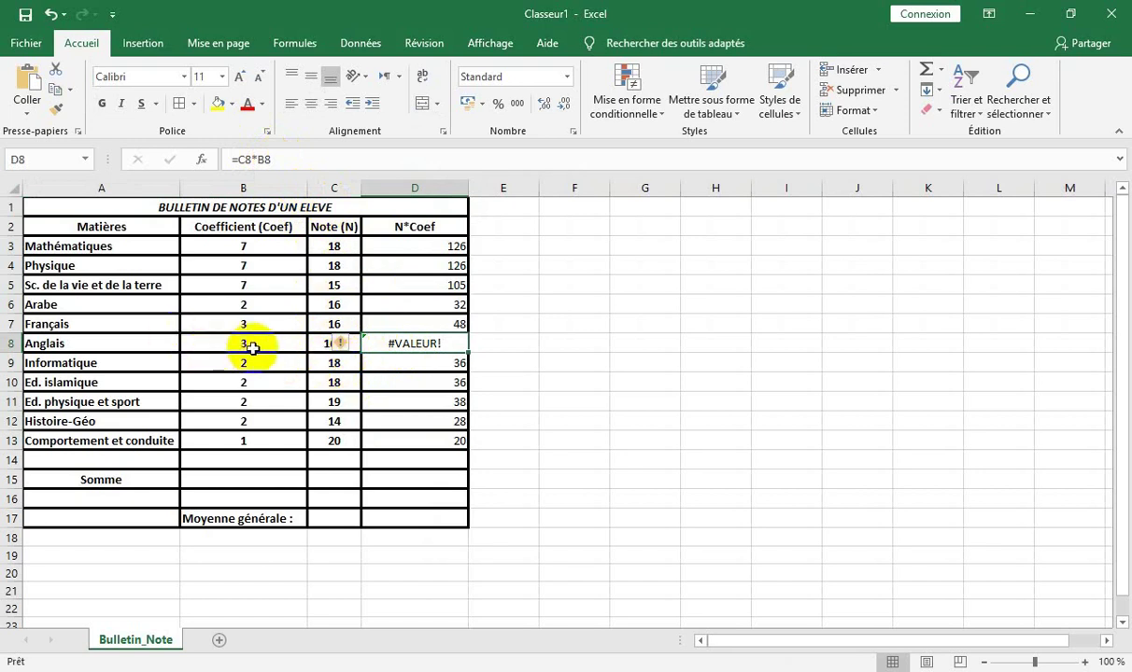
pyautogui.click(322, 345)
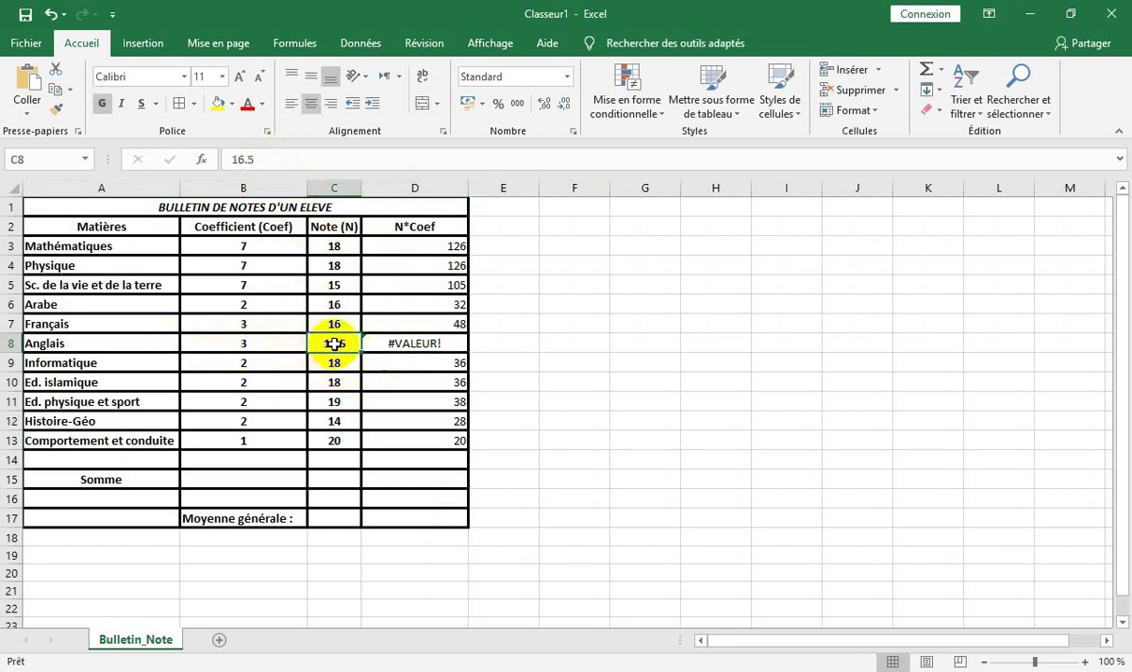
pyautogui.doubleClick(339, 343)
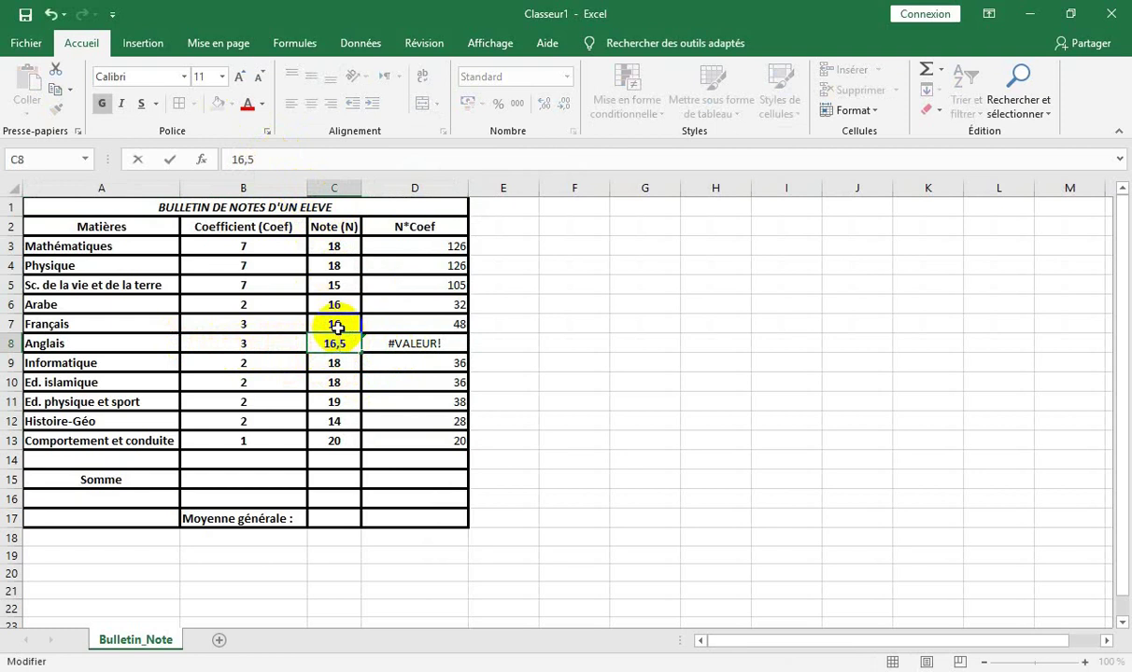
pyautogui.click(450, 382)
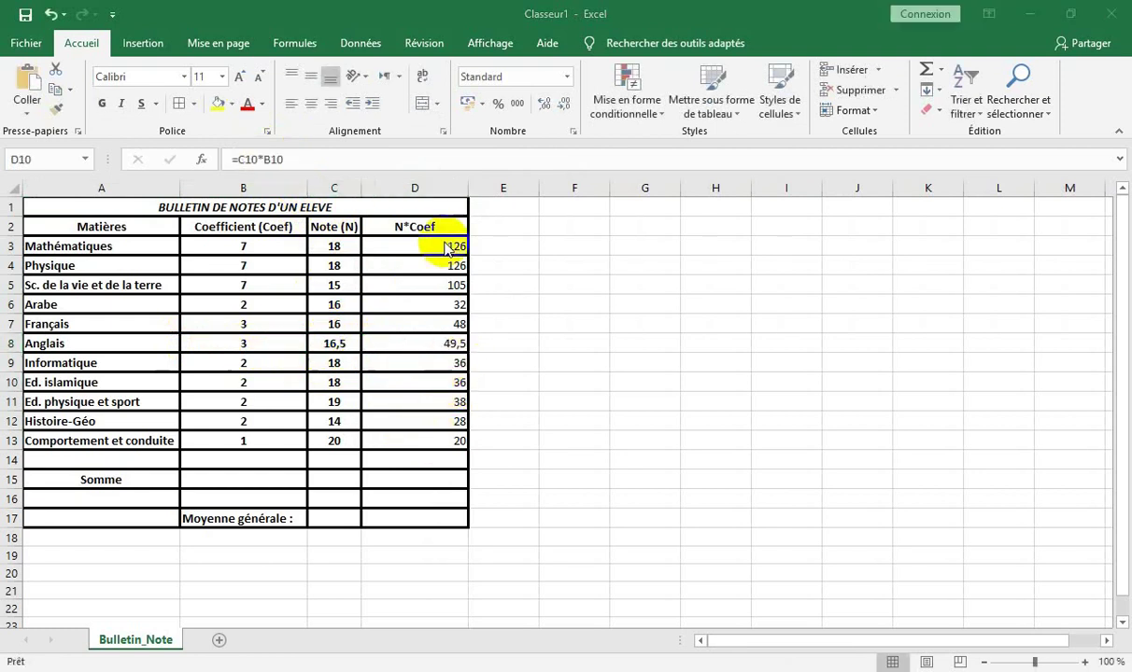
# Step: Make the N*Coef values in D3:D13 bold and centre them
pyautogui.moveTo(445, 243); pyautogui.dragTo(434, 441)
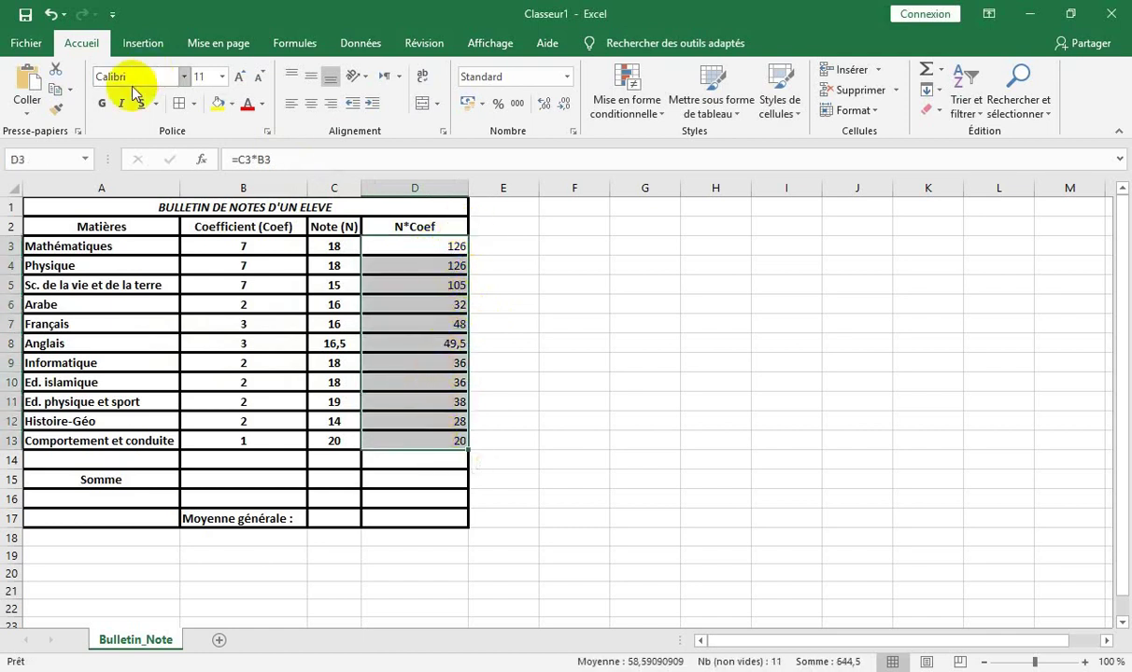
pyautogui.click(102, 104)
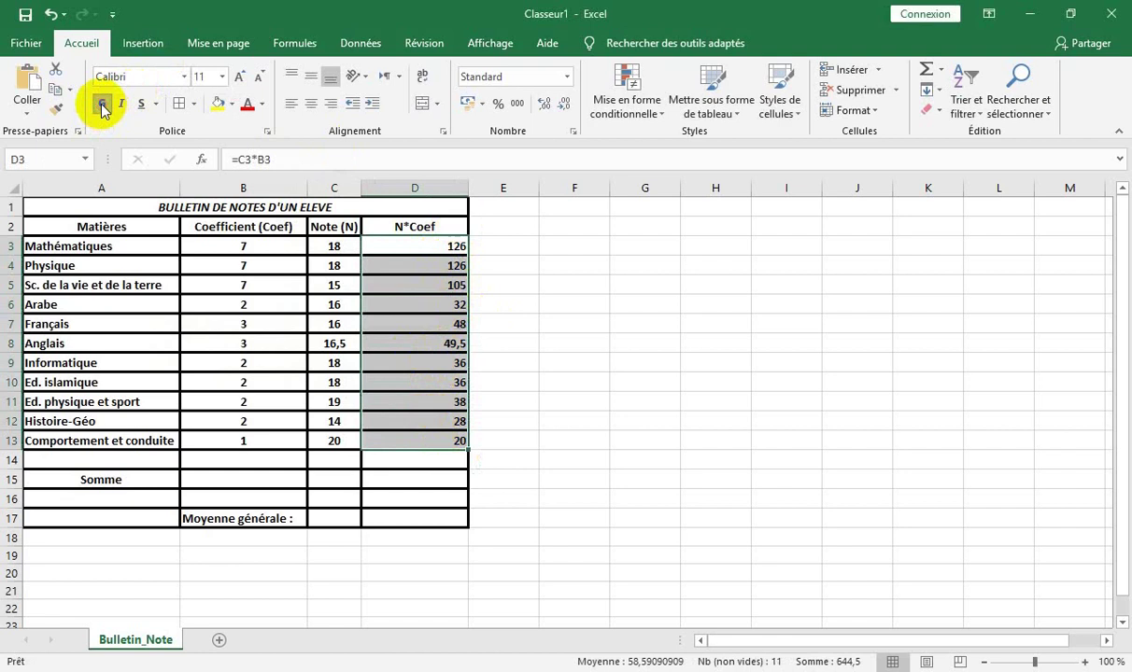
pyautogui.click(311, 105)
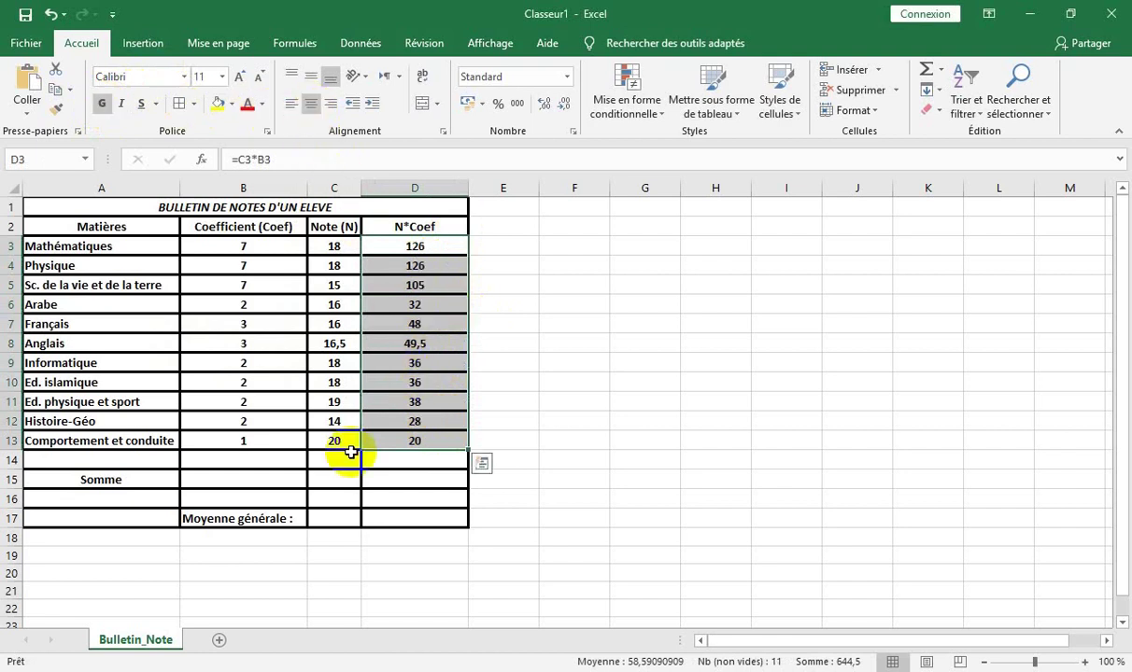
# Step: Total the coefficients in B15 with =SOMME(B3:B13), and make the result bold and centred
pyautogui.click(246, 482)
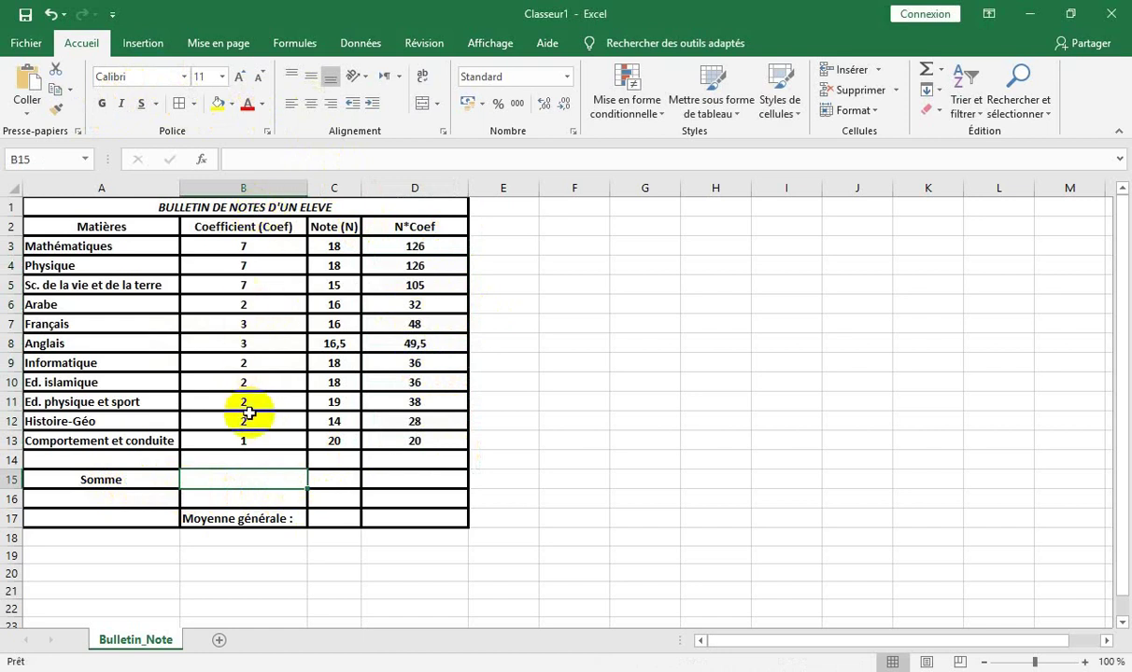
pyautogui.write('=')
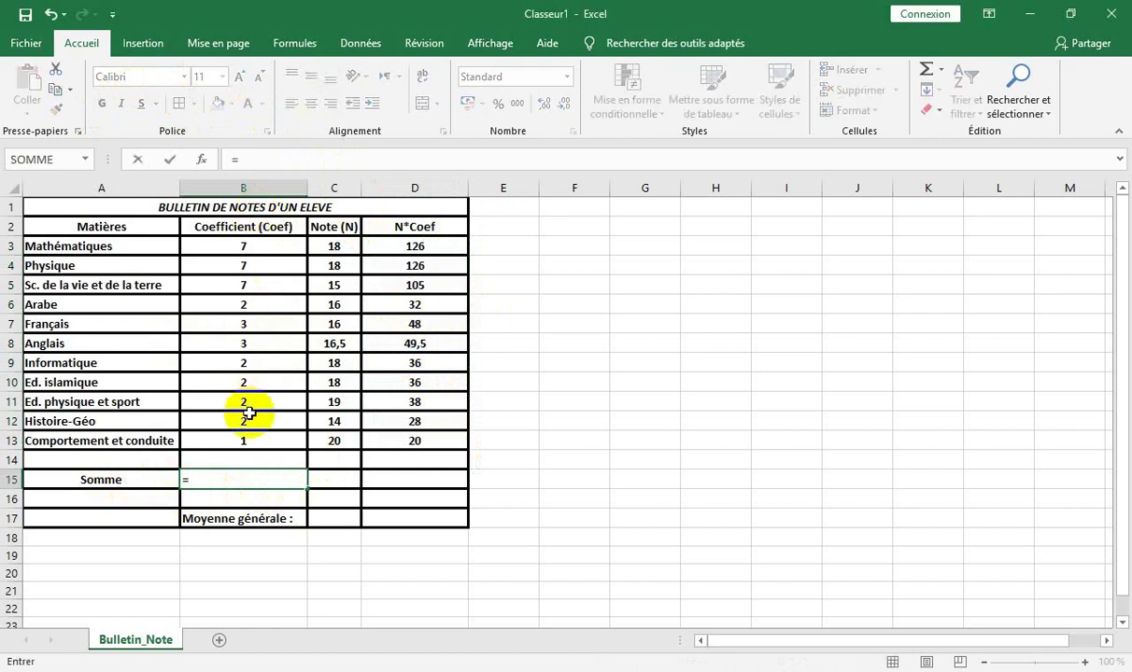
pyautogui.write('so')
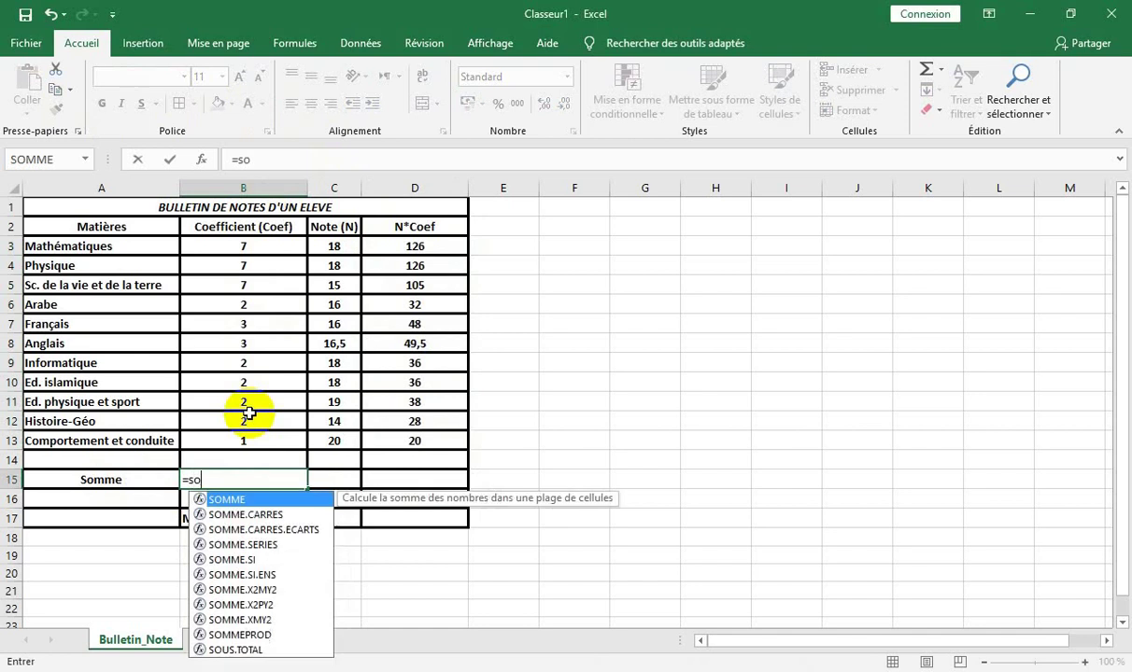
pyautogui.write('m')
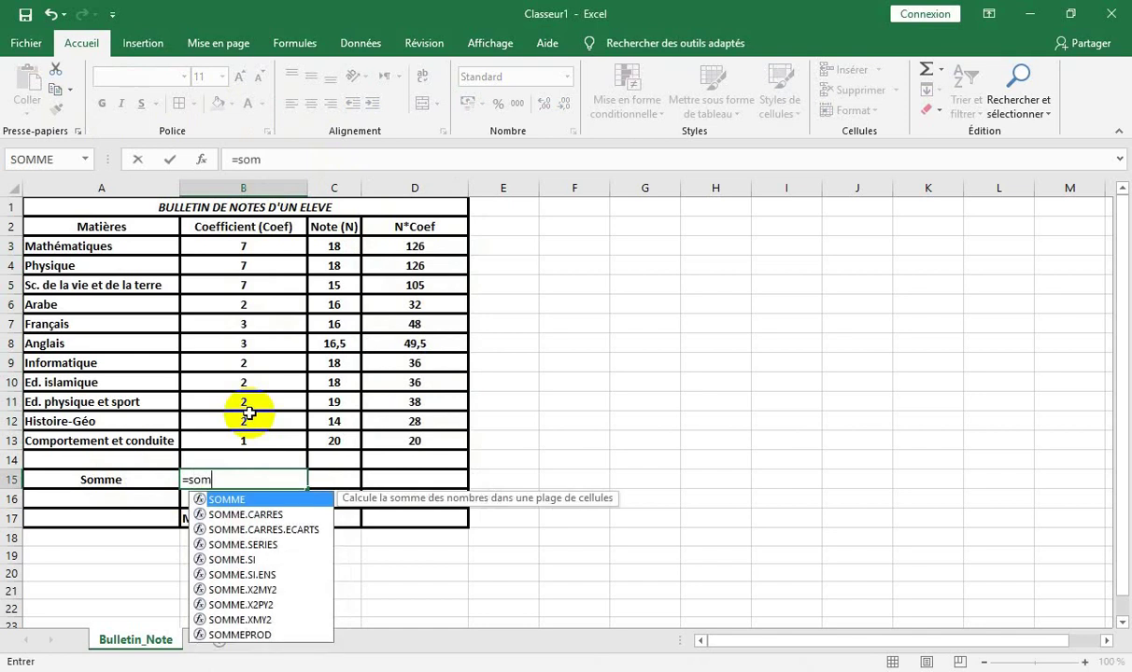
pyautogui.doubleClick(262, 502)
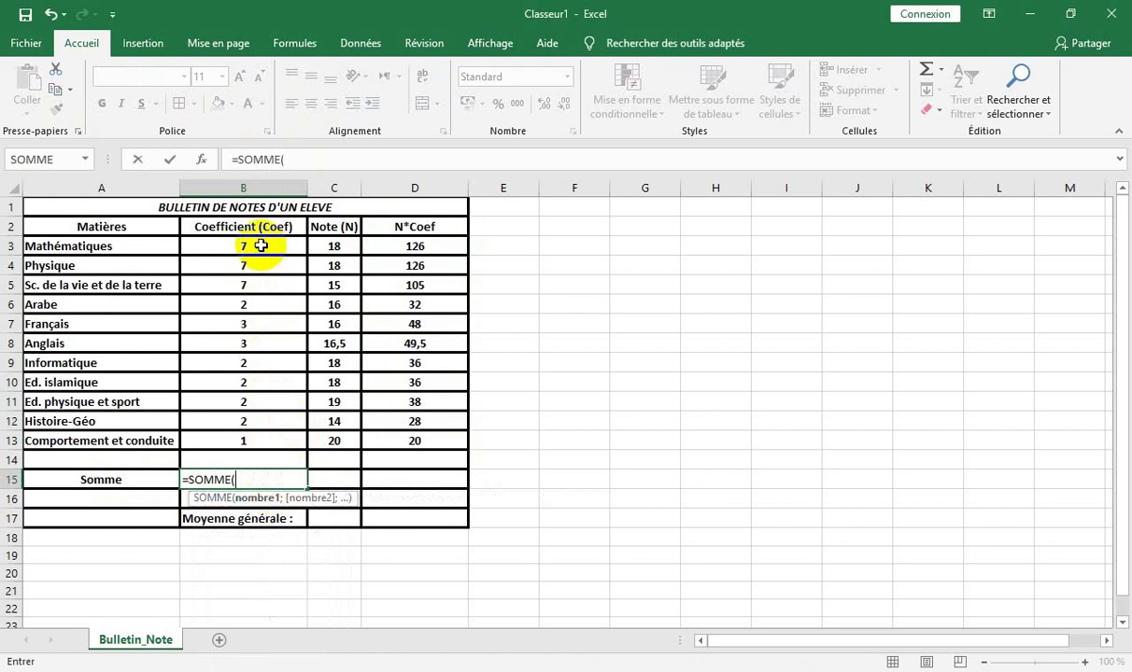
pyautogui.moveTo(261, 245); pyautogui.dragTo(262, 441)
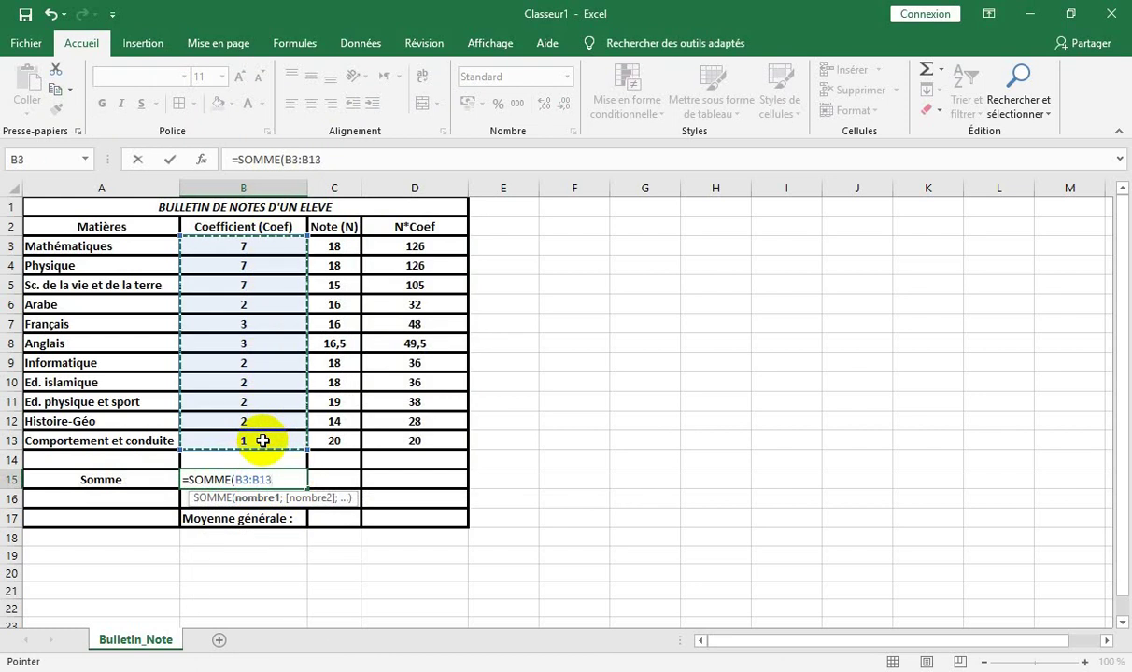
pyautogui.write(')')
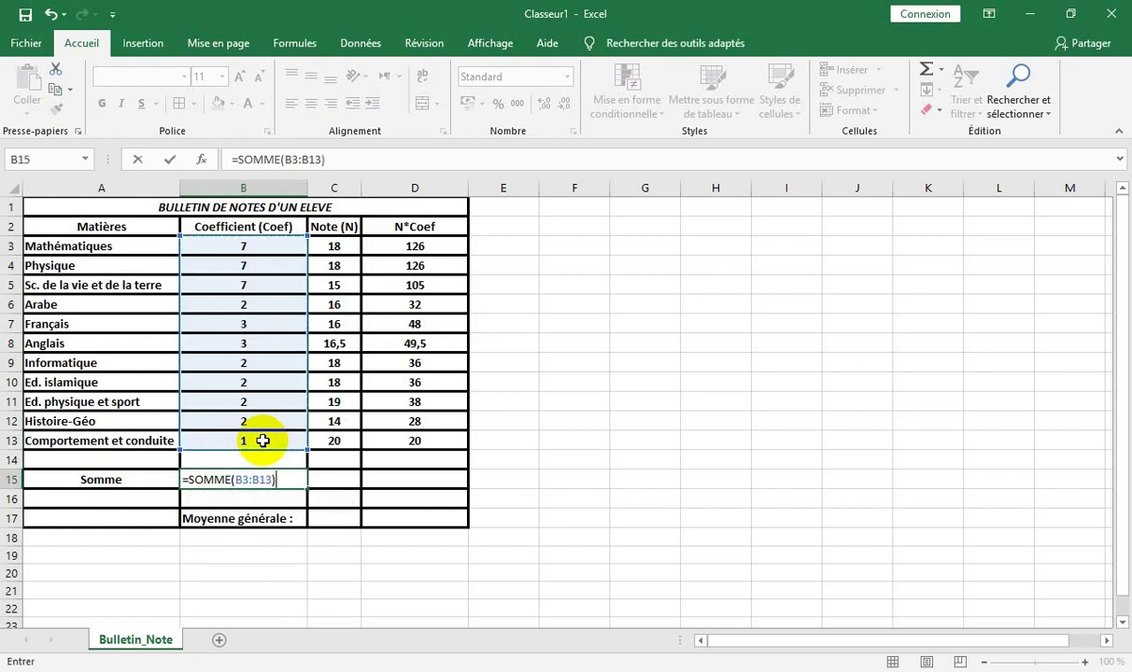
pyautogui.press('Return')
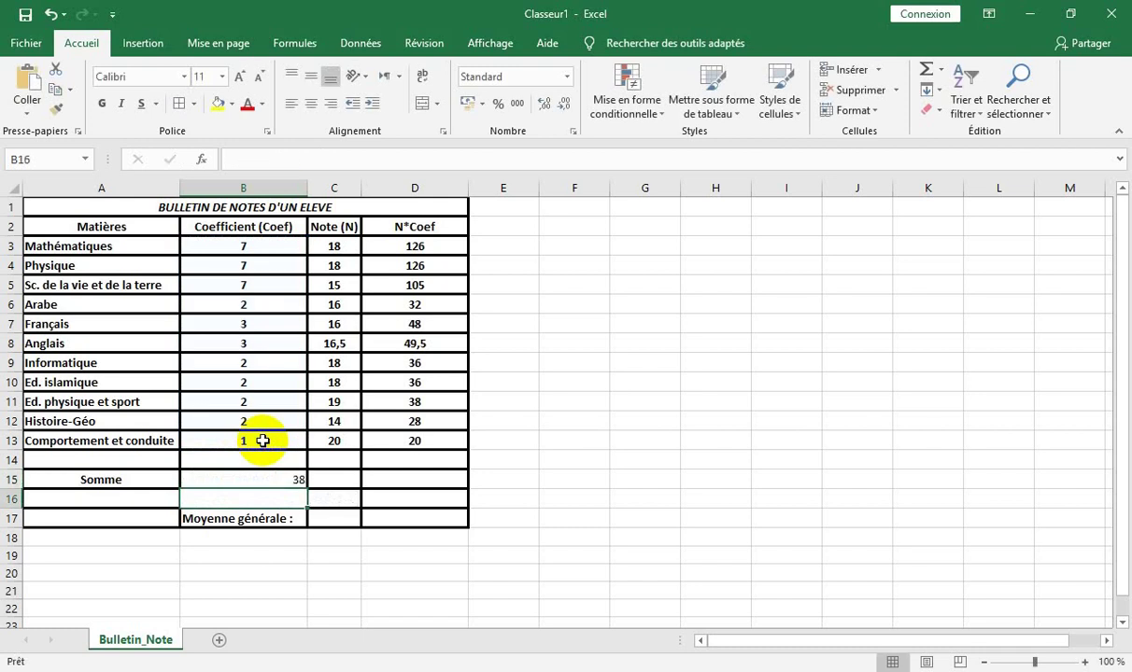
pyautogui.click(278, 479)
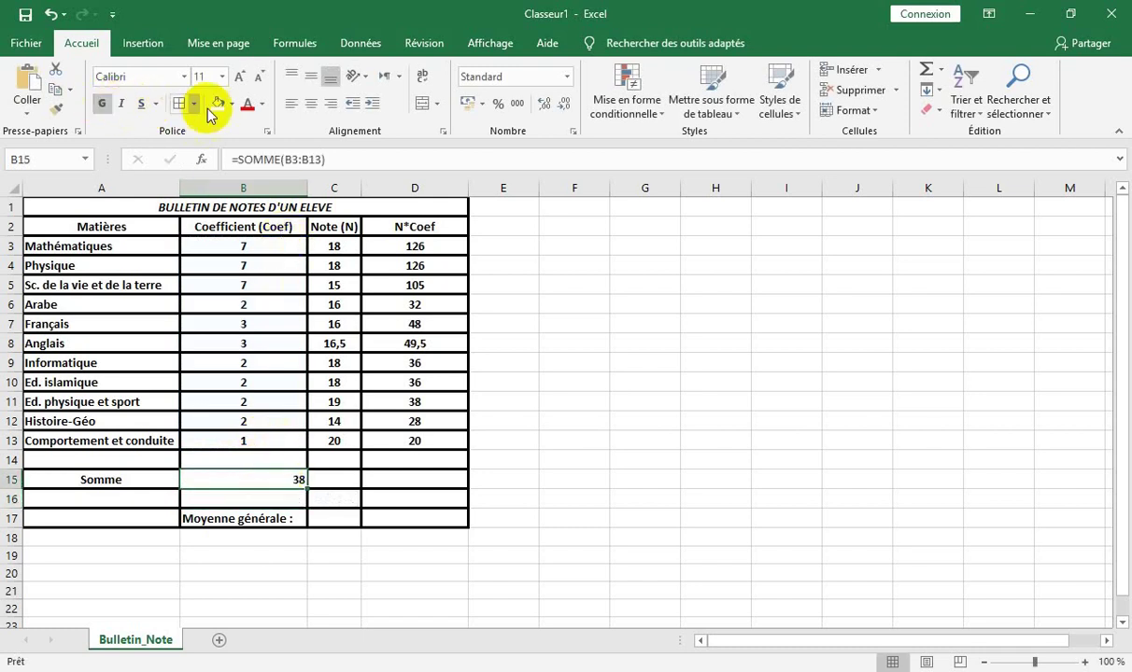
pyautogui.click(308, 103)
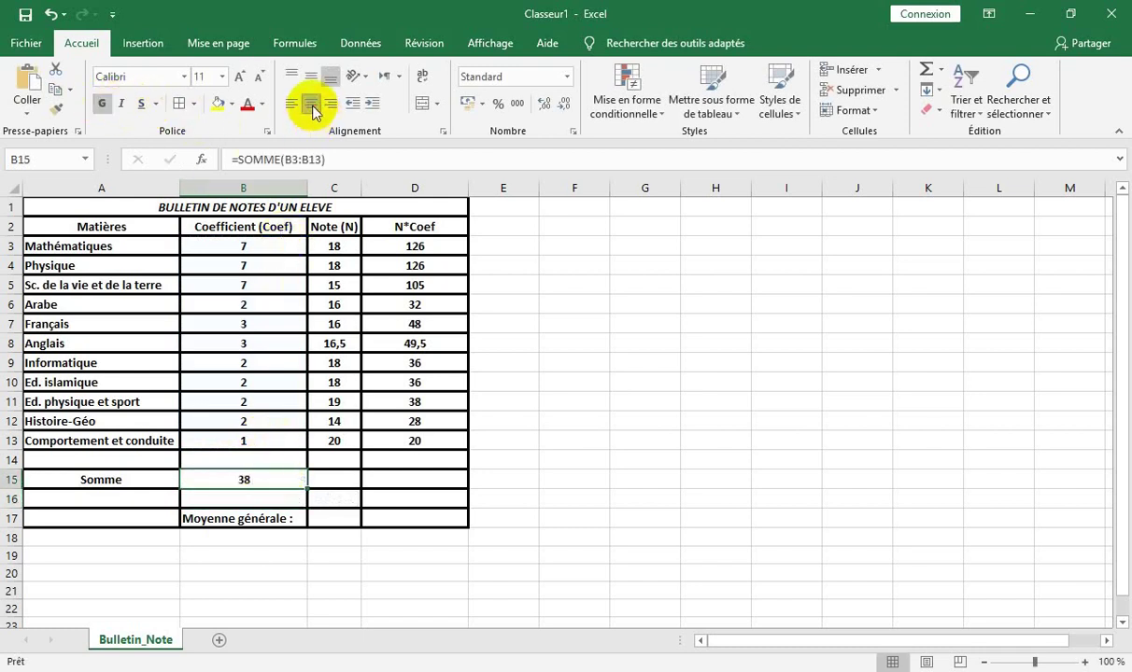
# Step: Total the N*Coef values in D15 with =SOMME(D3:D13), and make the result bold and centred
pyautogui.click(381, 481)
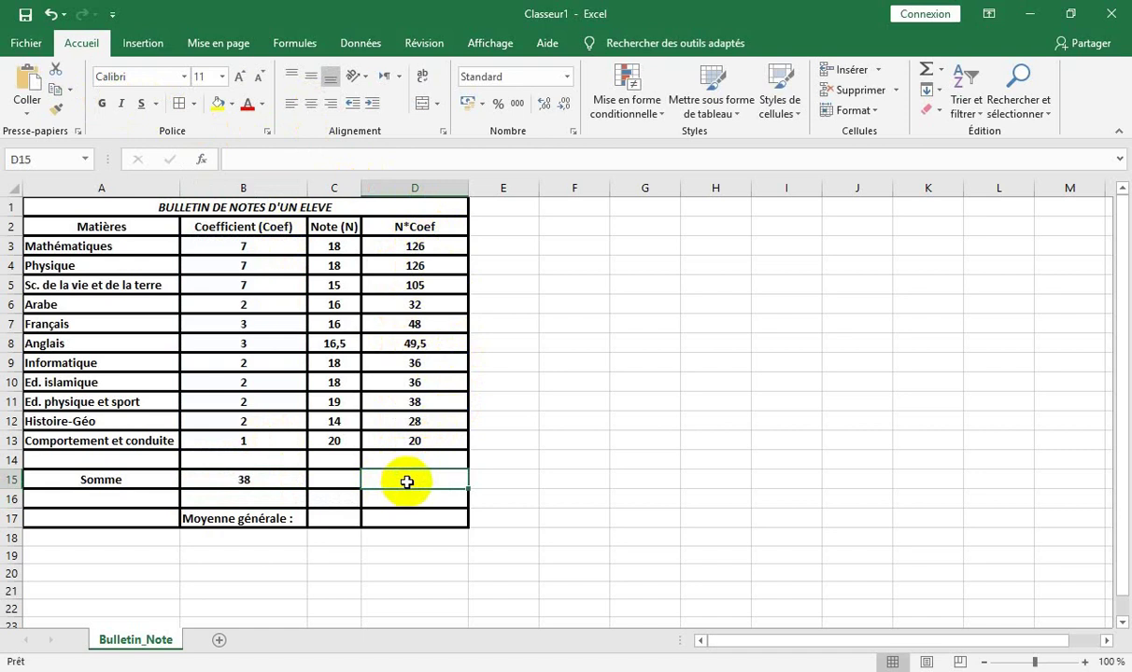
pyautogui.write('=')
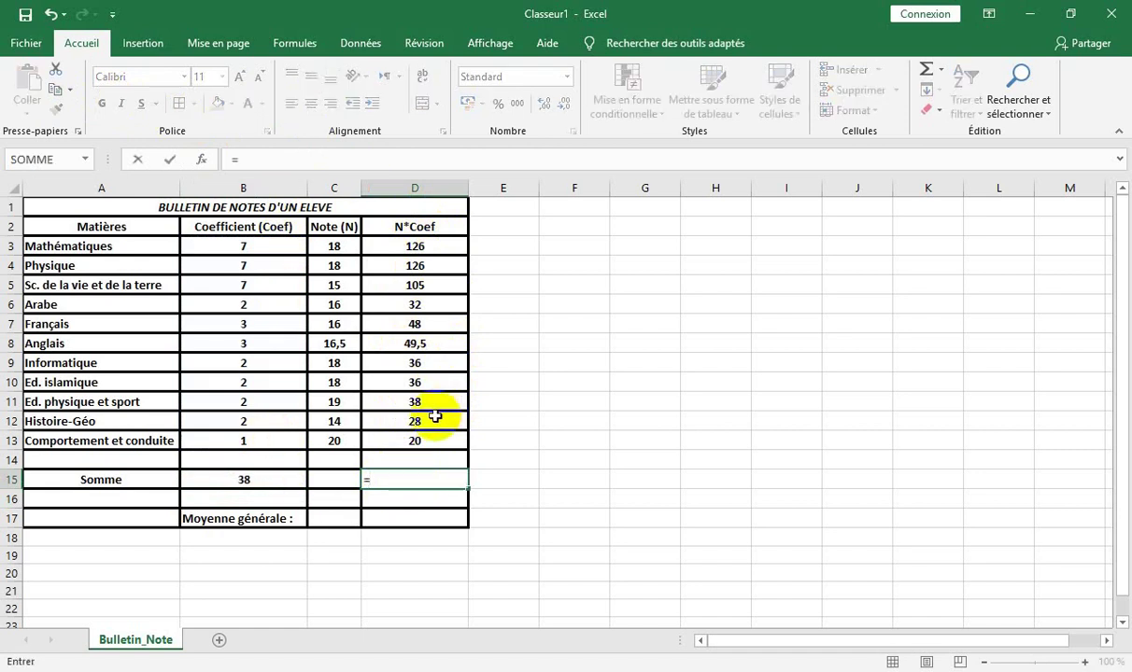
pyautogui.write('s')
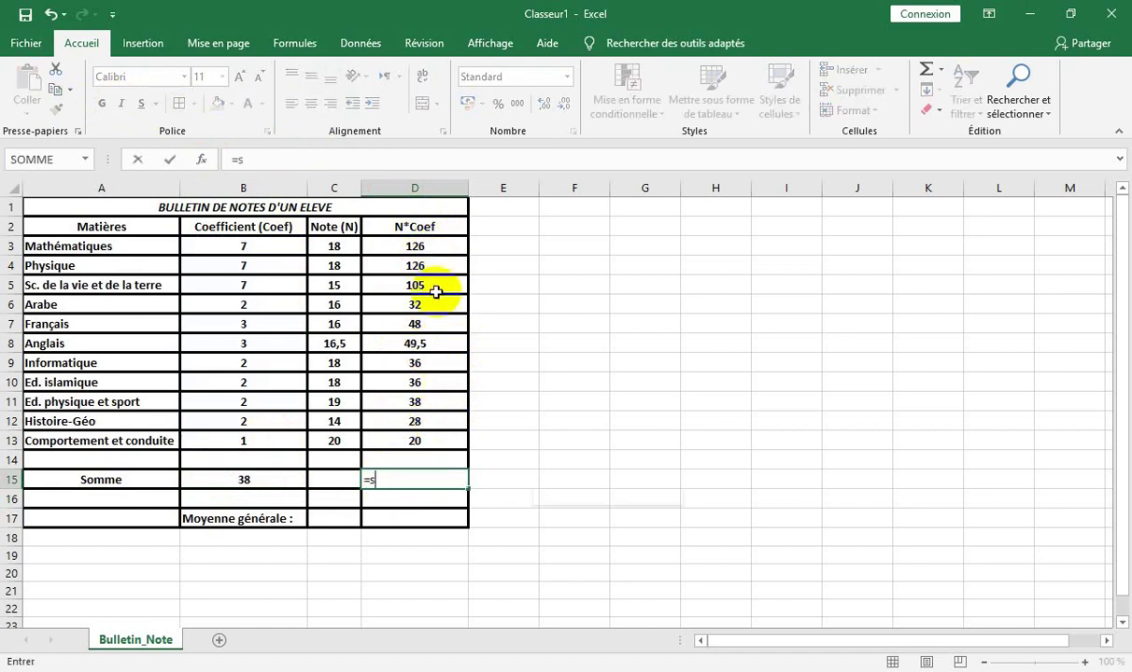
pyautogui.write('om')
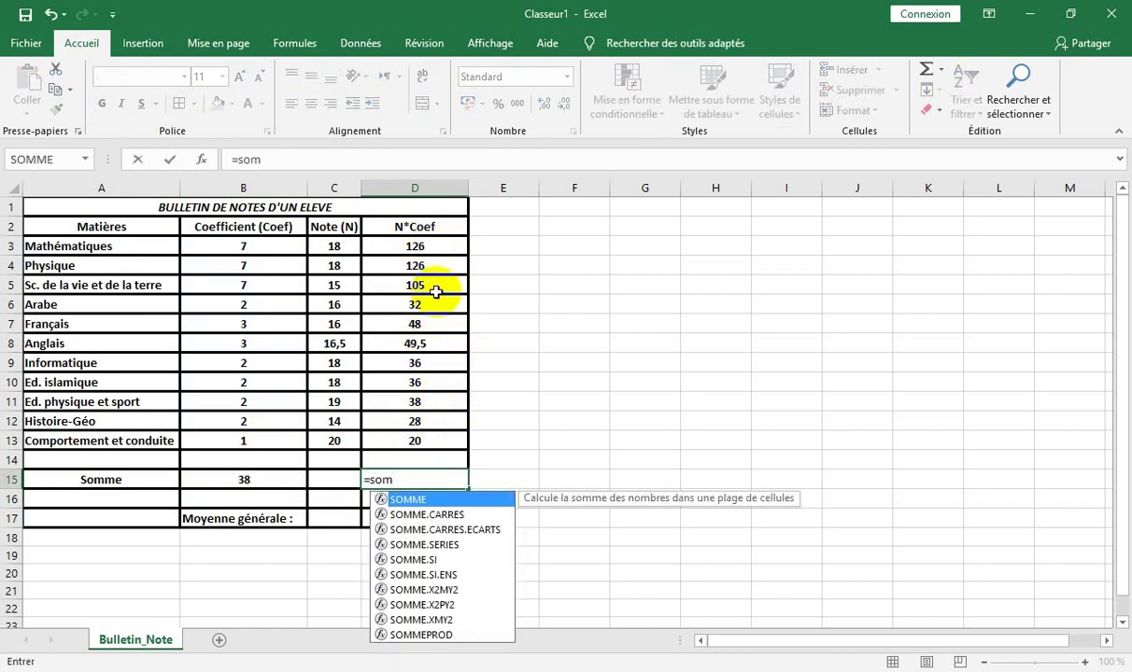
pyautogui.doubleClick(415, 499)
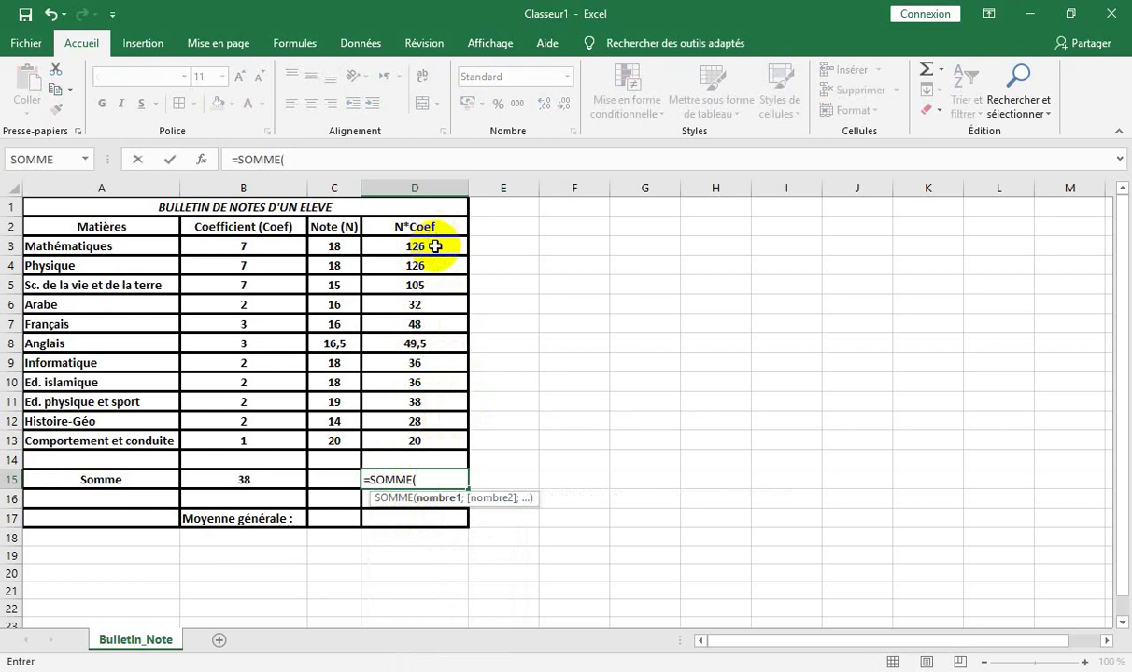
pyautogui.moveTo(436, 246); pyautogui.dragTo(448, 439)
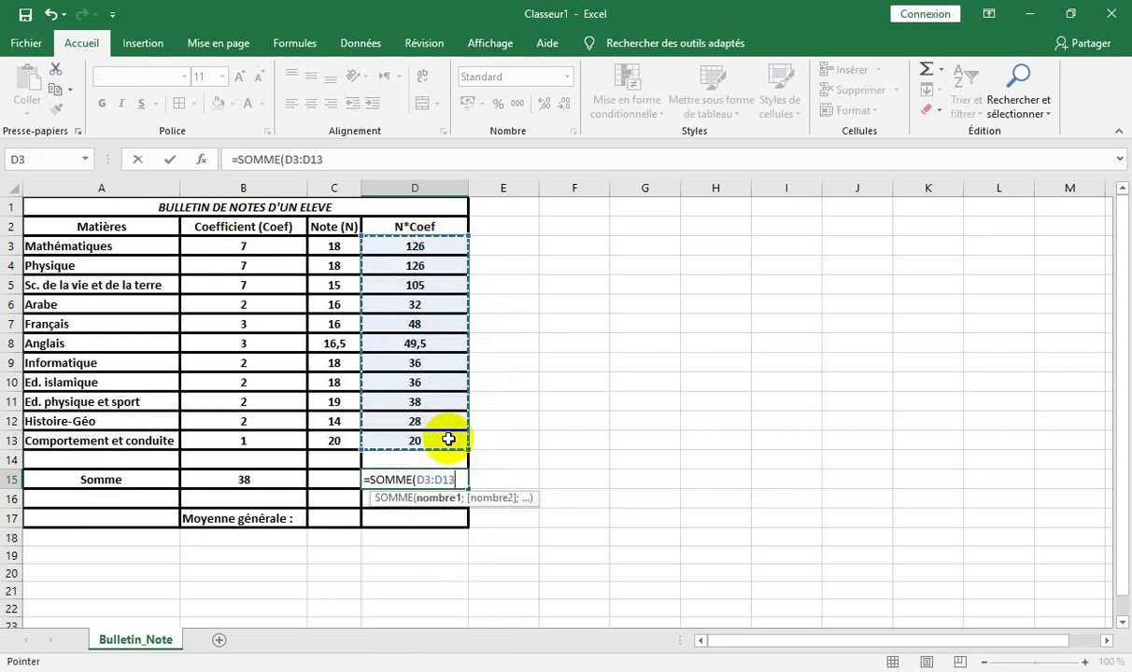
pyautogui.press('Return')
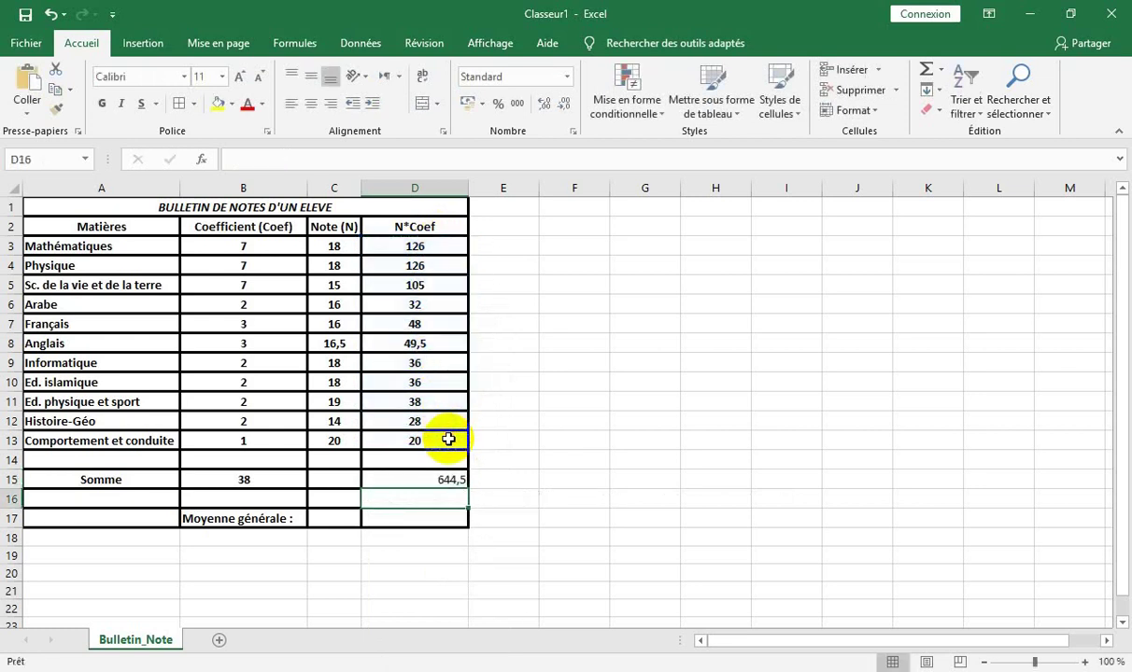
pyautogui.click(453, 479)
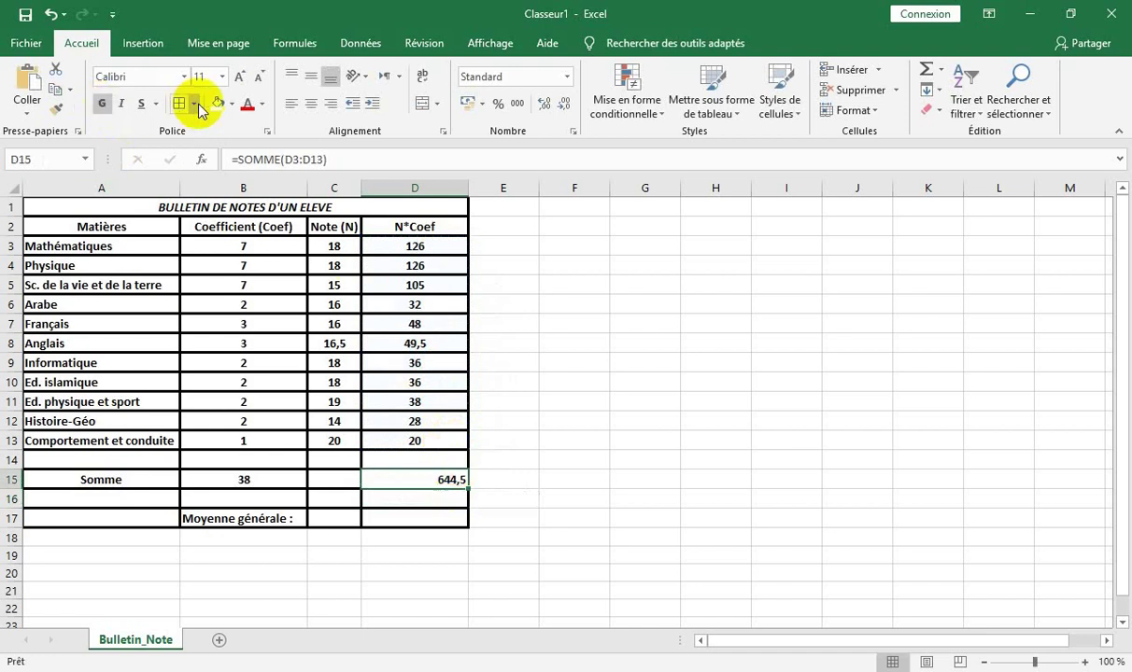
pyautogui.click(309, 104)
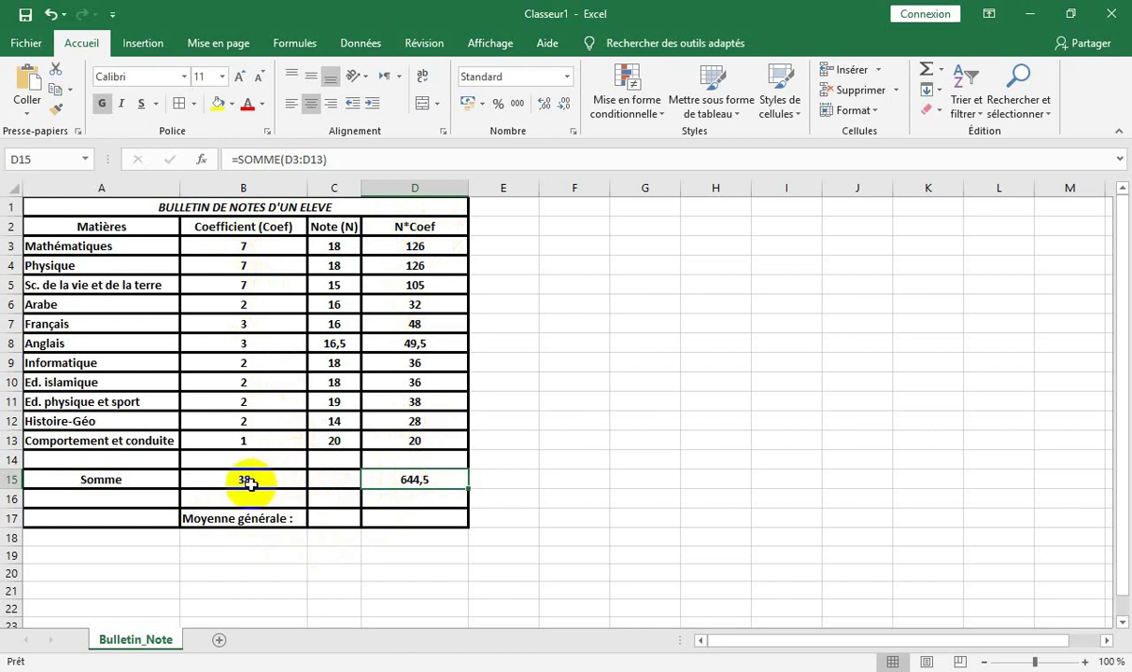
# Step: Calculate the Moyenne générale in C17 with =D15/B15, dividing the N*Coef total by the coefficient total
pyautogui.click(325, 520)
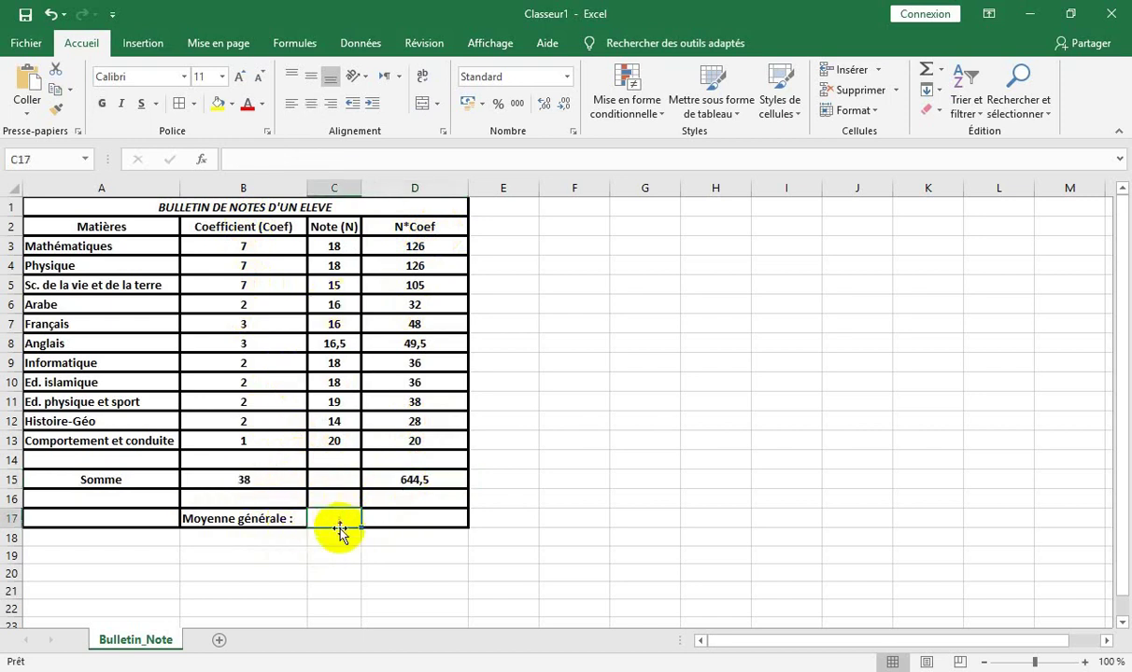
pyautogui.write('=')
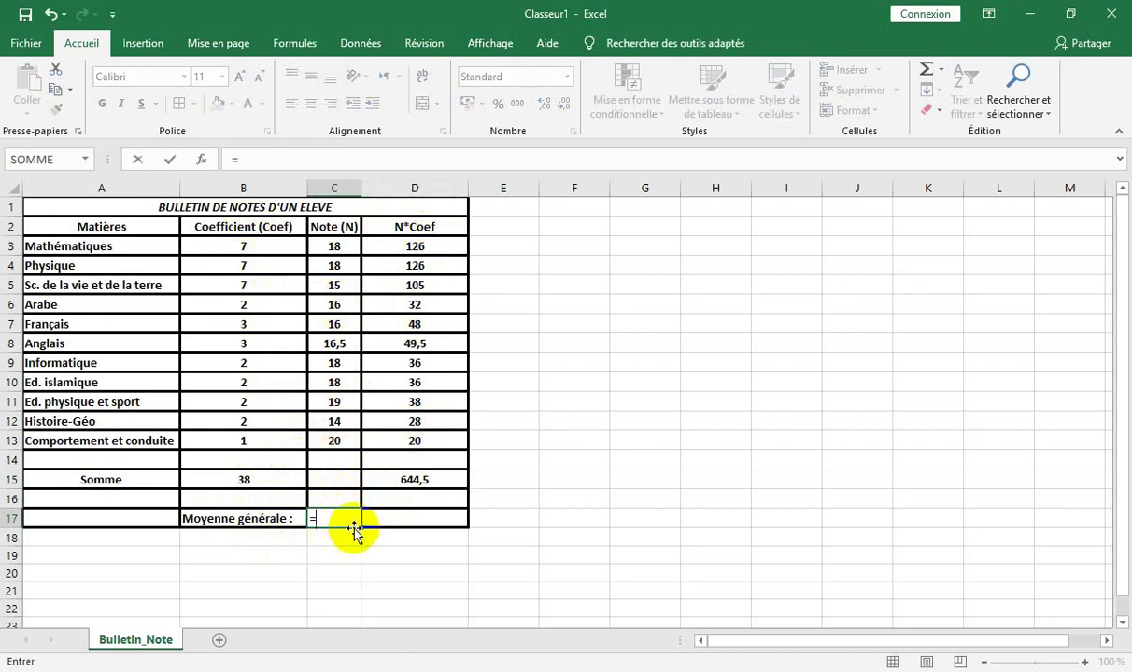
pyautogui.click(399, 479)
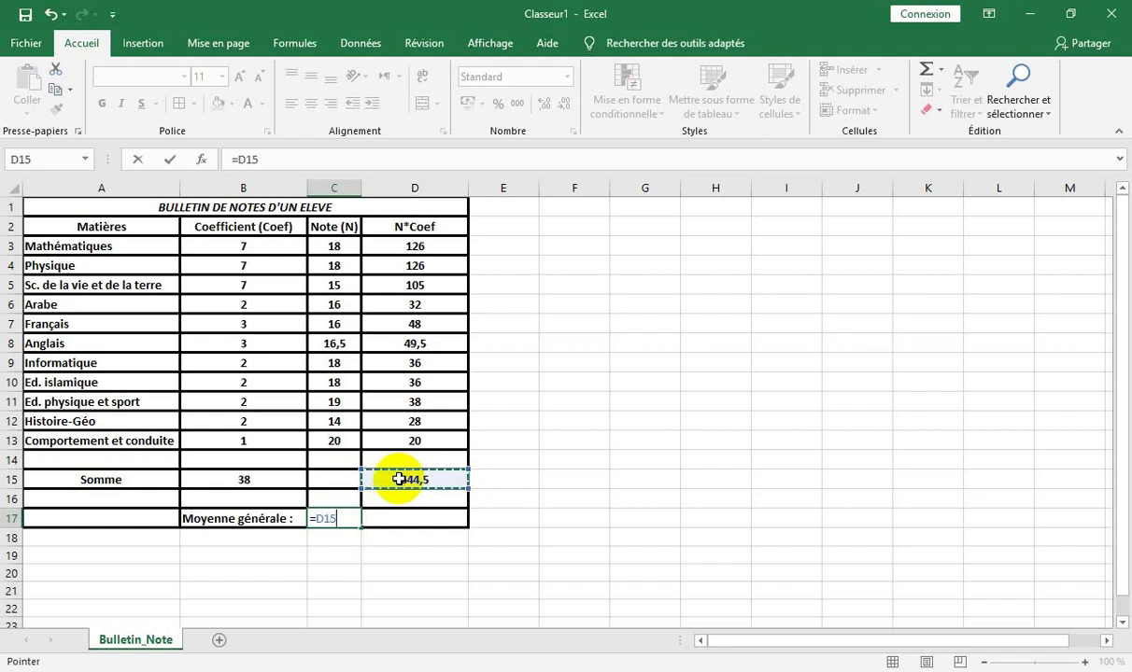
pyautogui.write('/')
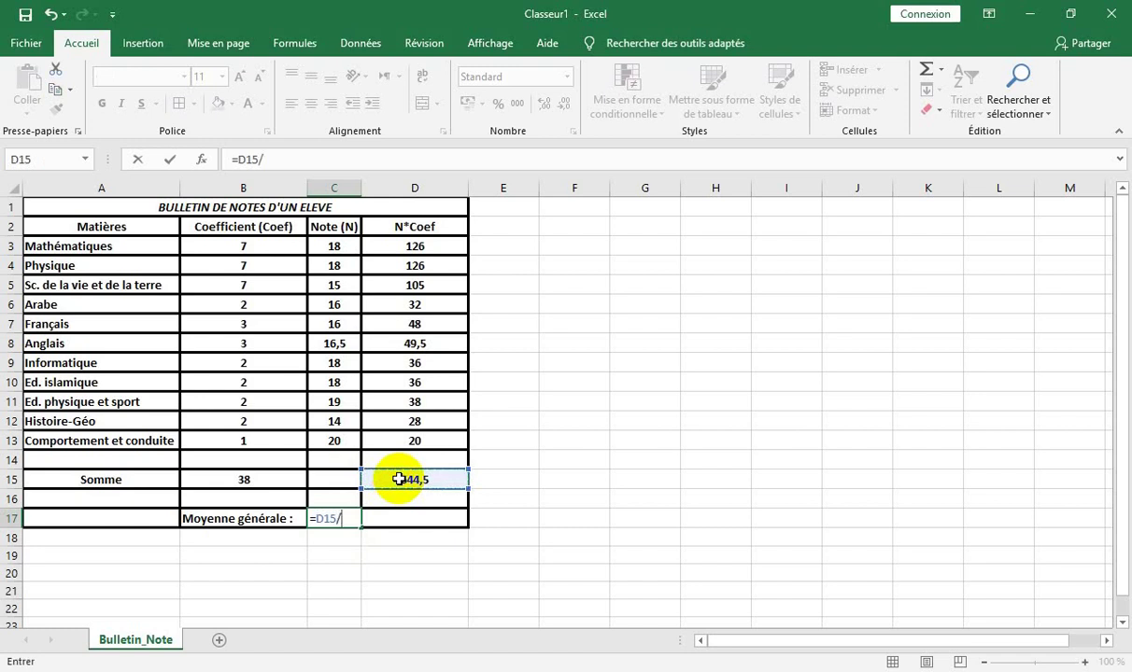
pyautogui.click(276, 478)
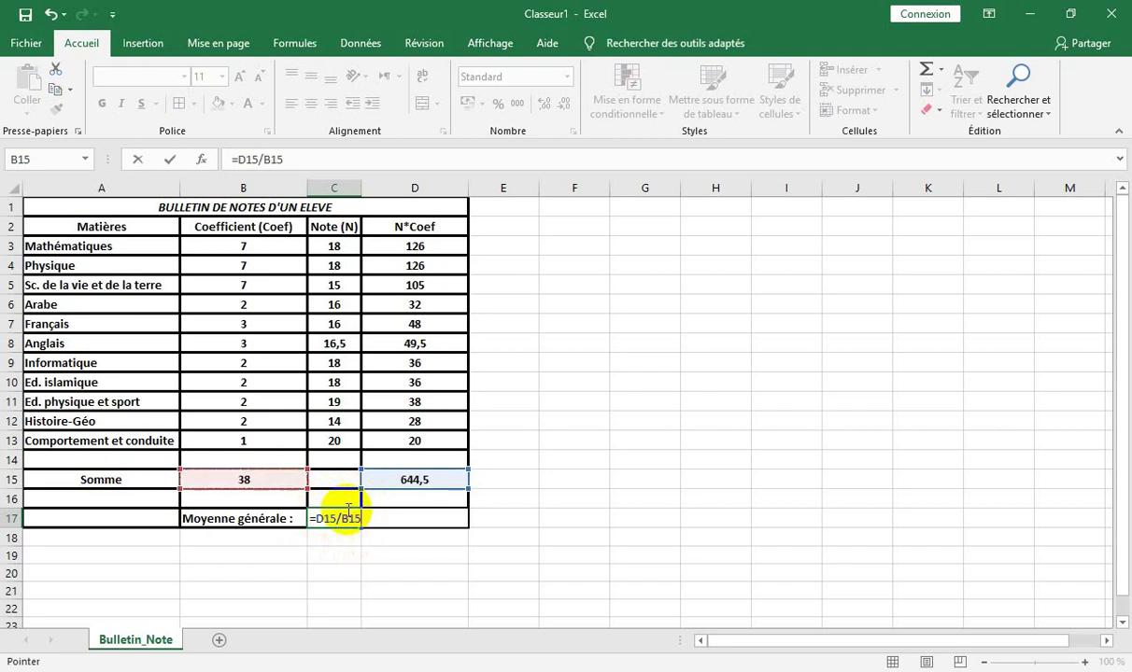
pyautogui.press('Return')
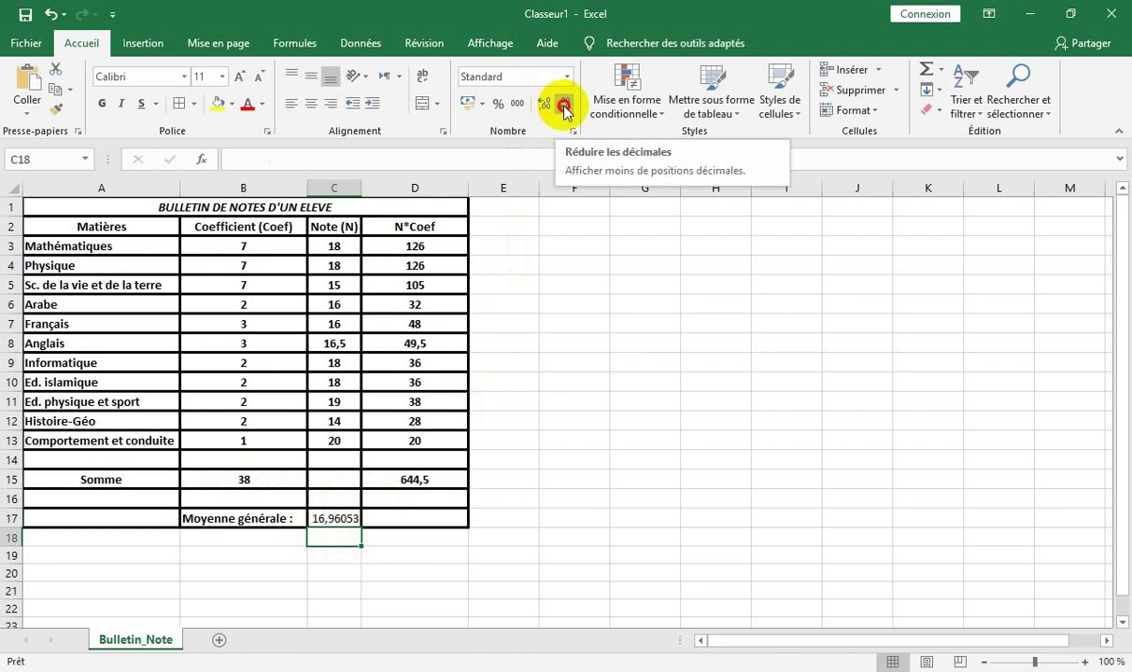
# Step: Reduce the displayed decimals of the general average in C17 to two places
pyautogui.click(338, 519)
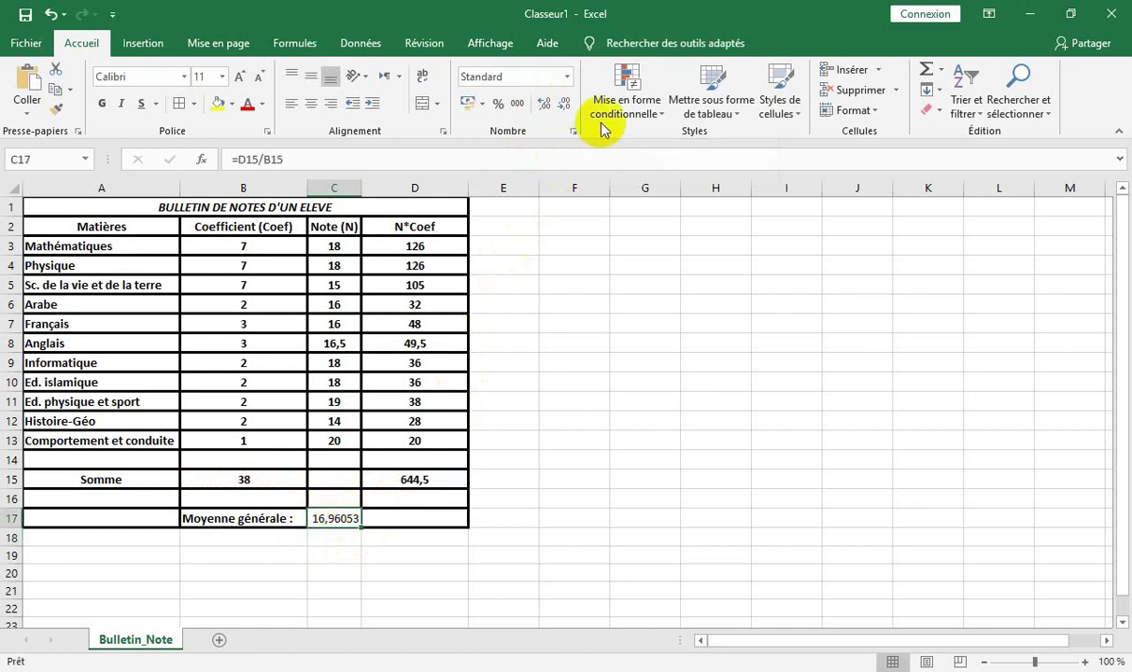
pyautogui.click(565, 105)
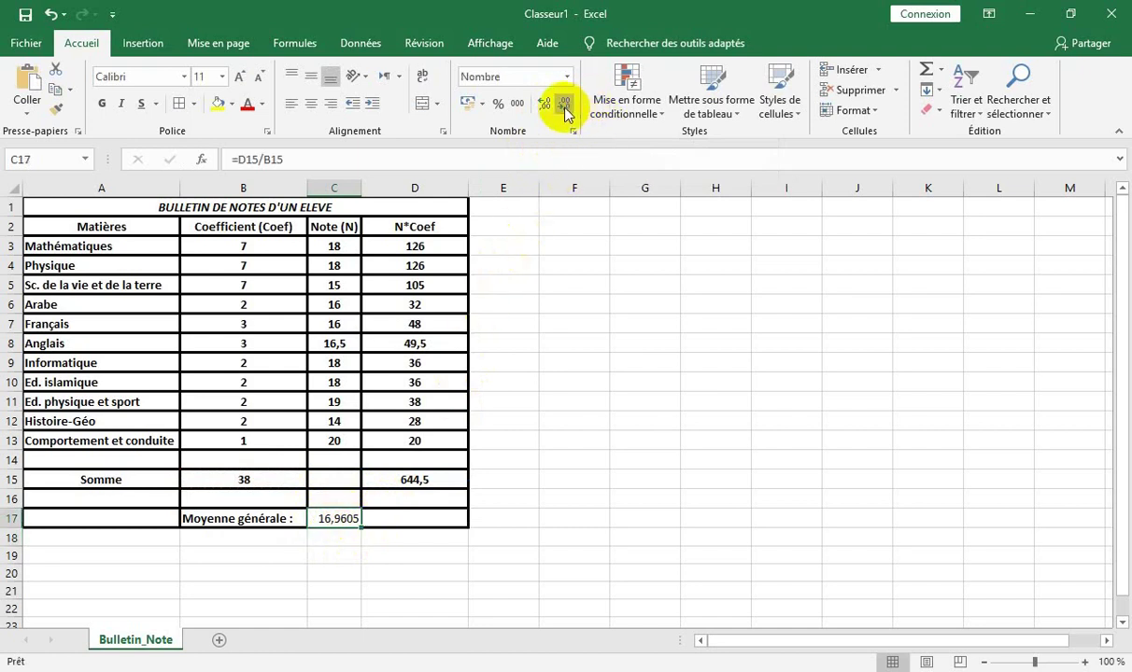
pyautogui.click(565, 106)
pyautogui.click(565, 105)
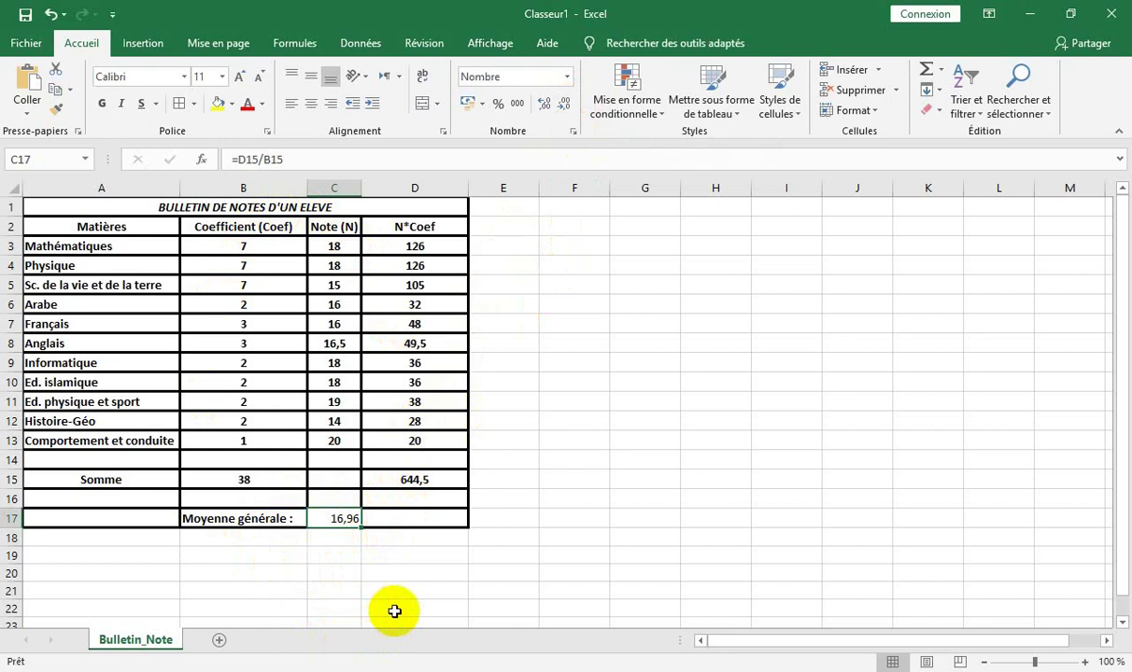
# Step: Save the workbook as Bulletin_Note_Elève in the Mes Classeurs folder
pyautogui.click(33, 47)
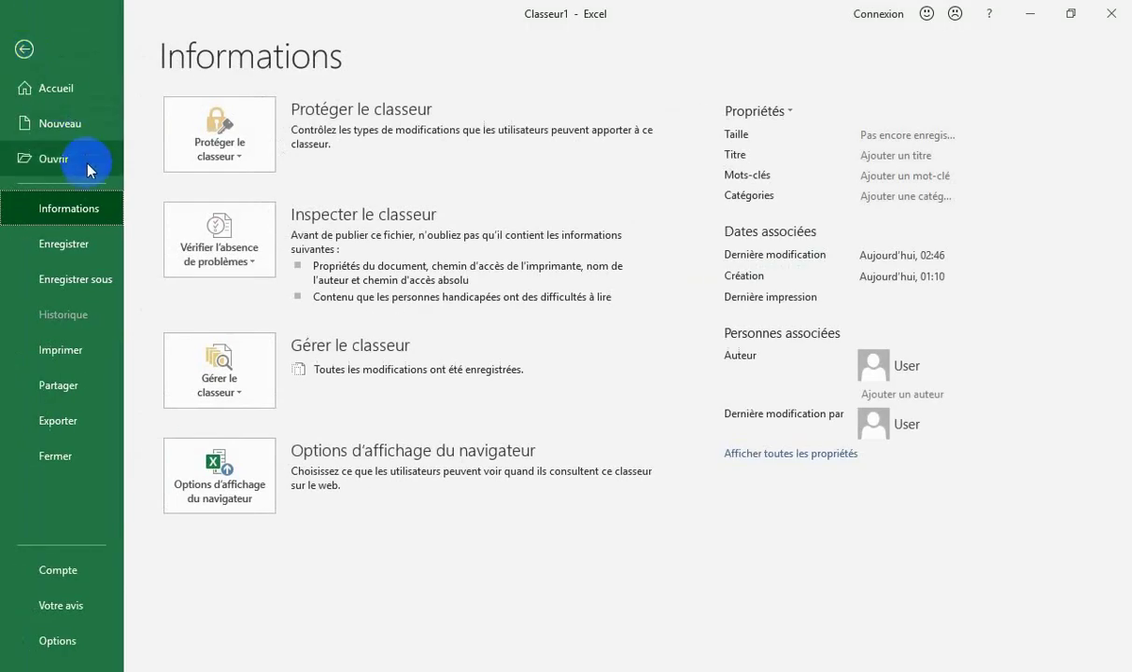
pyautogui.click(82, 279)
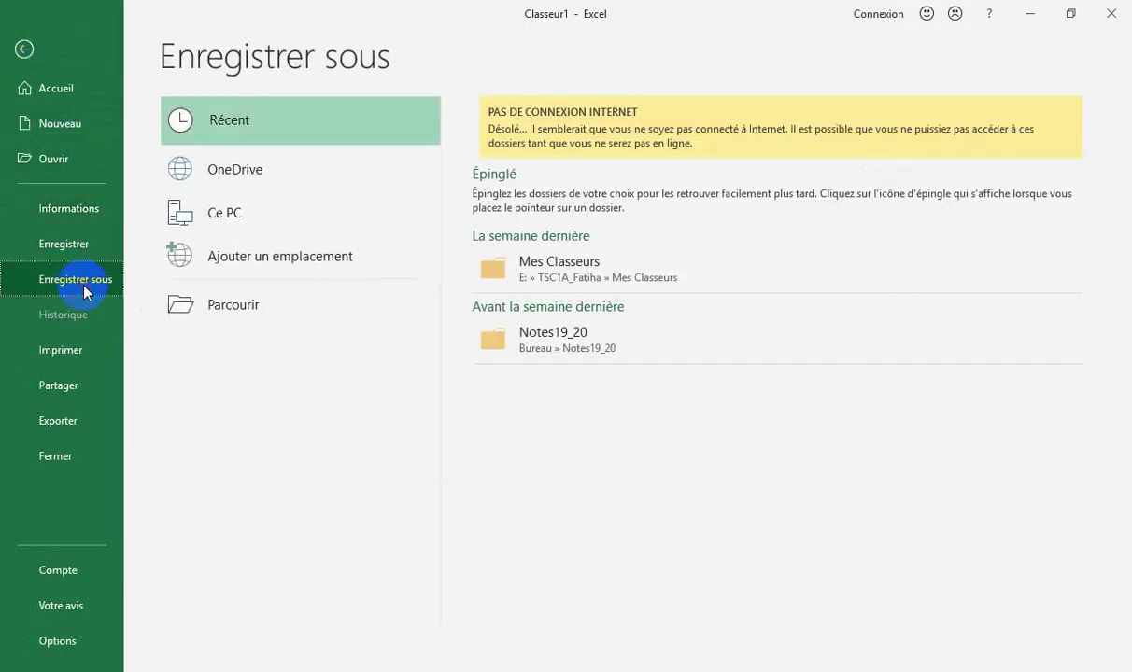
pyautogui.click(533, 272)
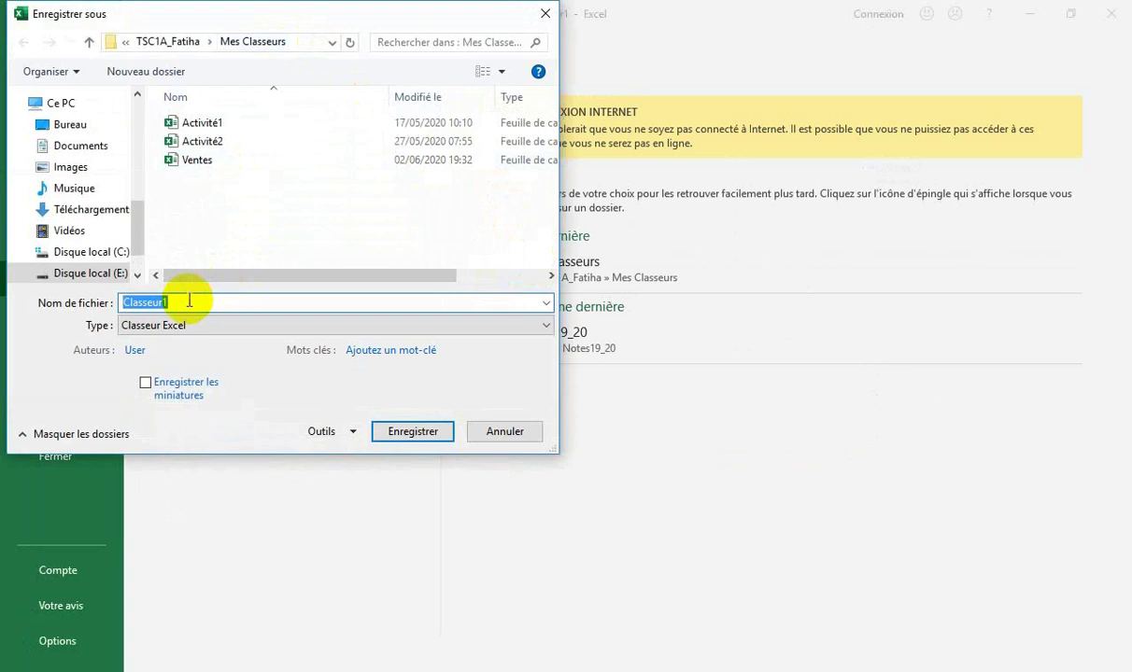
pyautogui.write('Bulletin_Note')
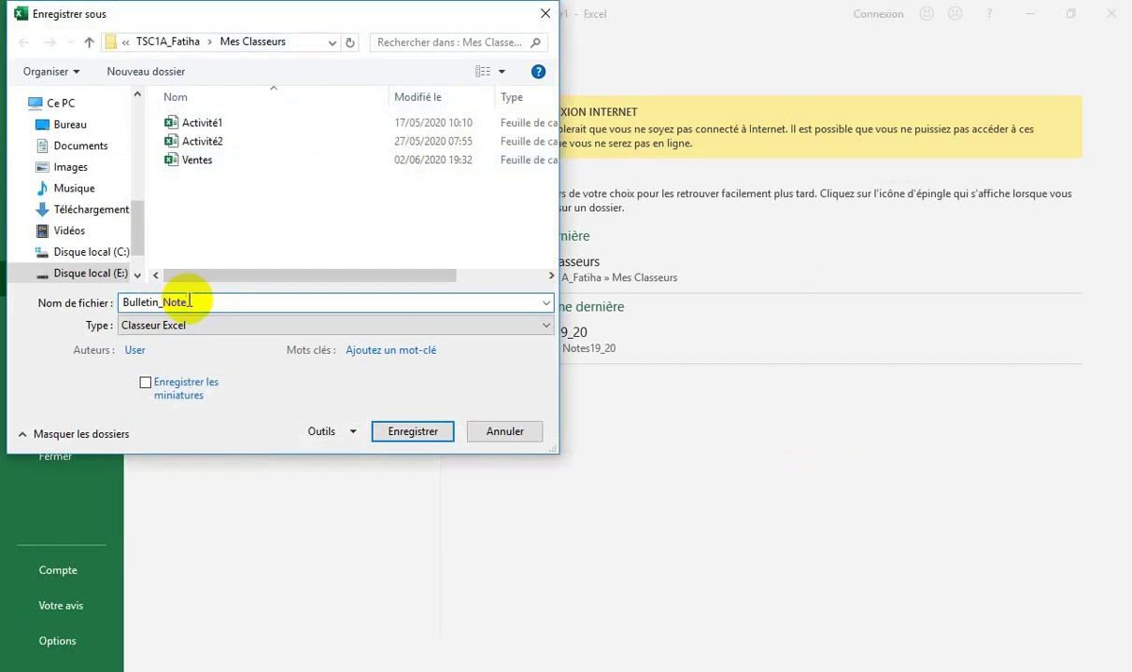
pyautogui.write('_Elève')
pyautogui.click(424, 436)
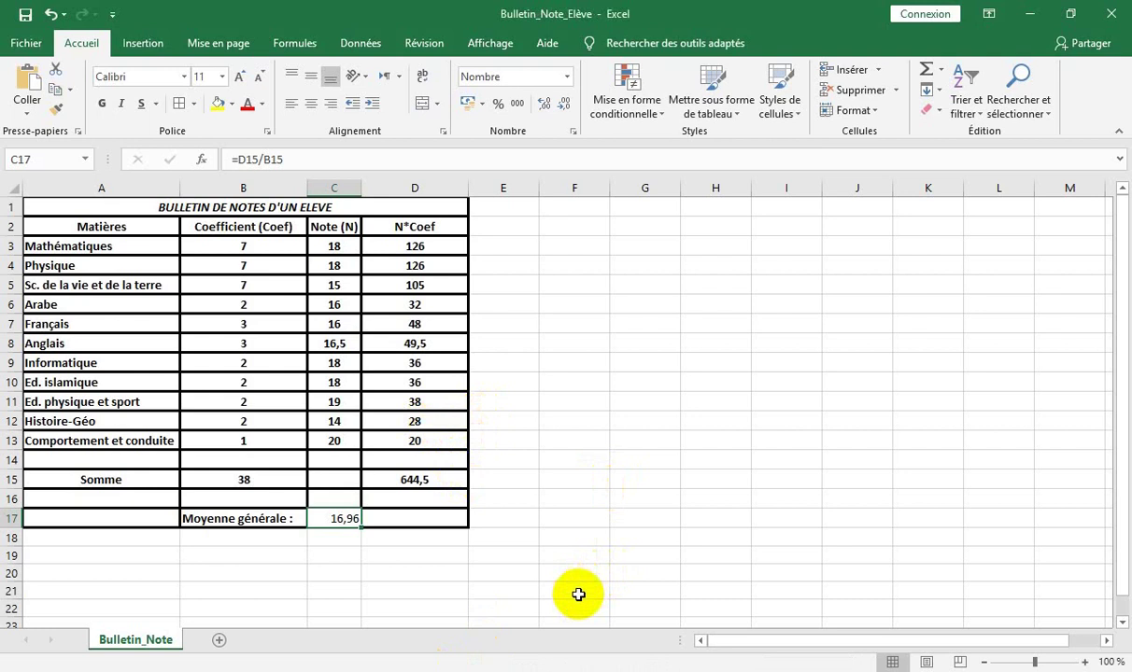
# Step: Make the general average in C17 bold and centre it
pyautogui.click(103, 106)
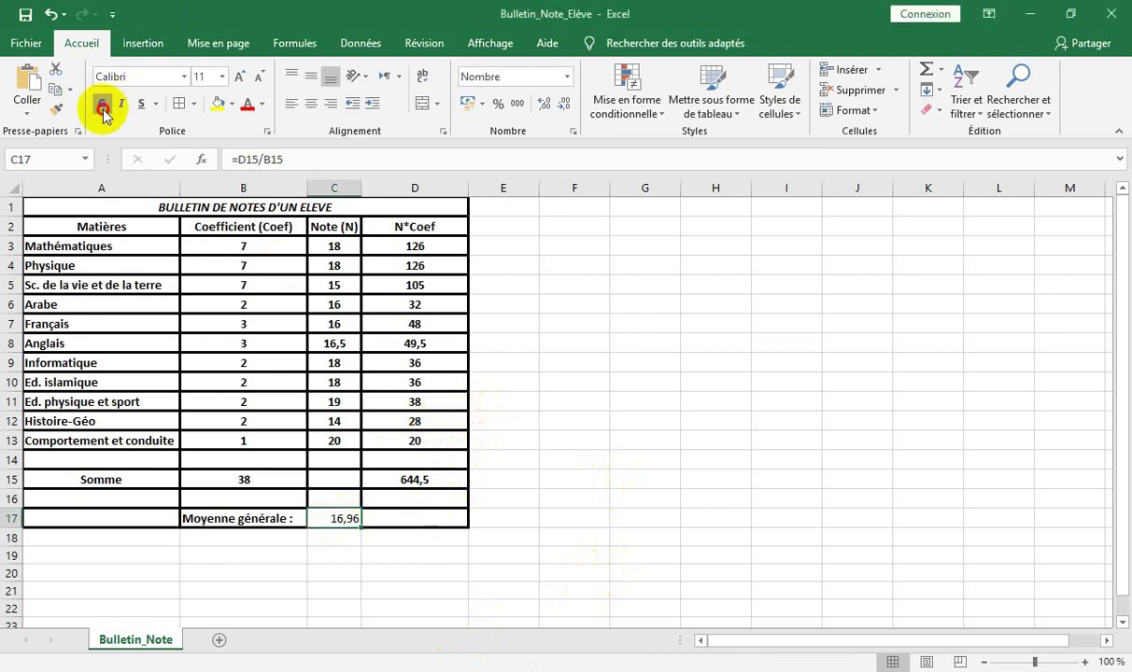
pyautogui.click(308, 104)
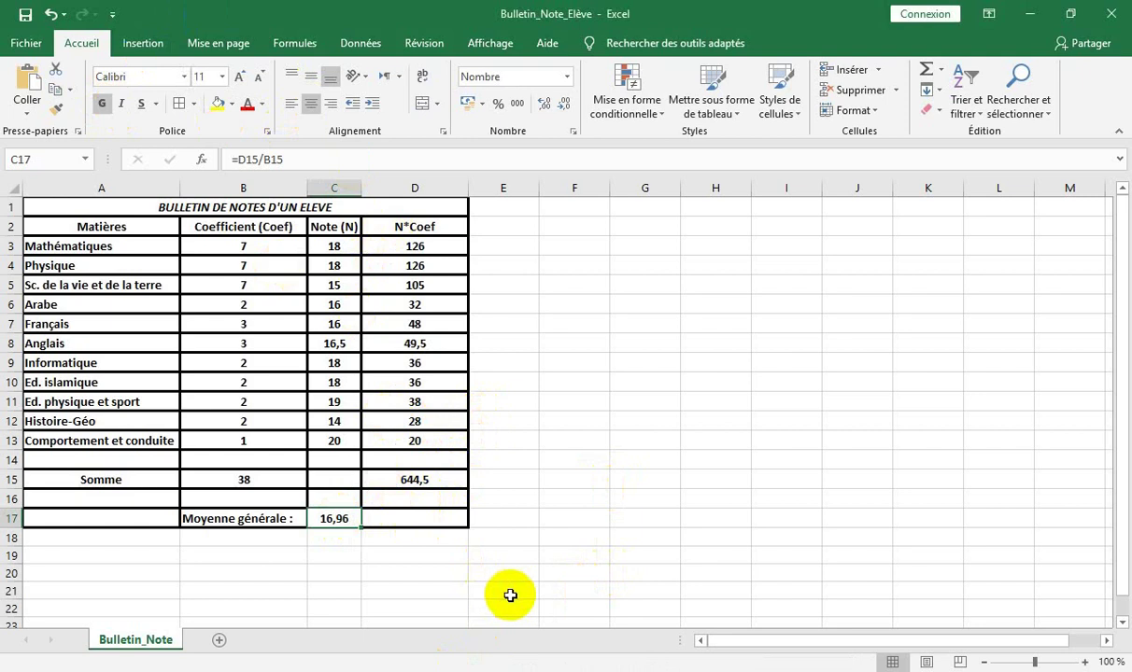